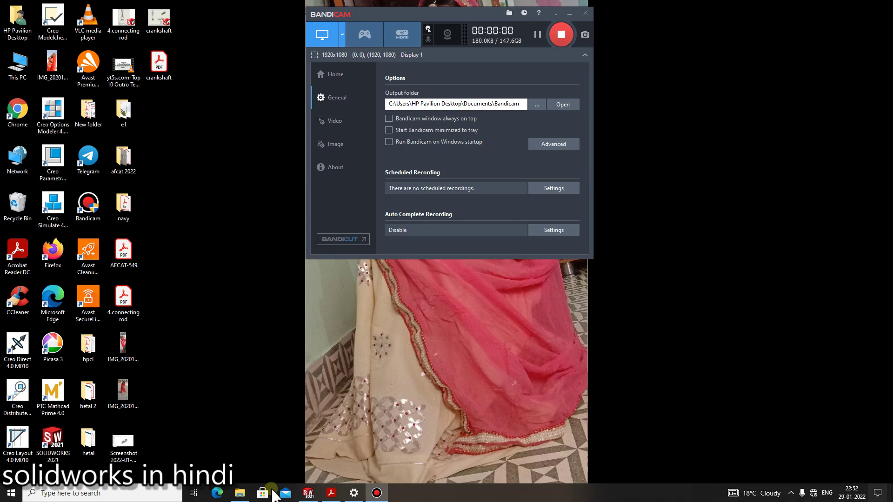
Set the empty Part2 aside and show the v6-engine part files folder in File Explorer
left_click(308, 492)
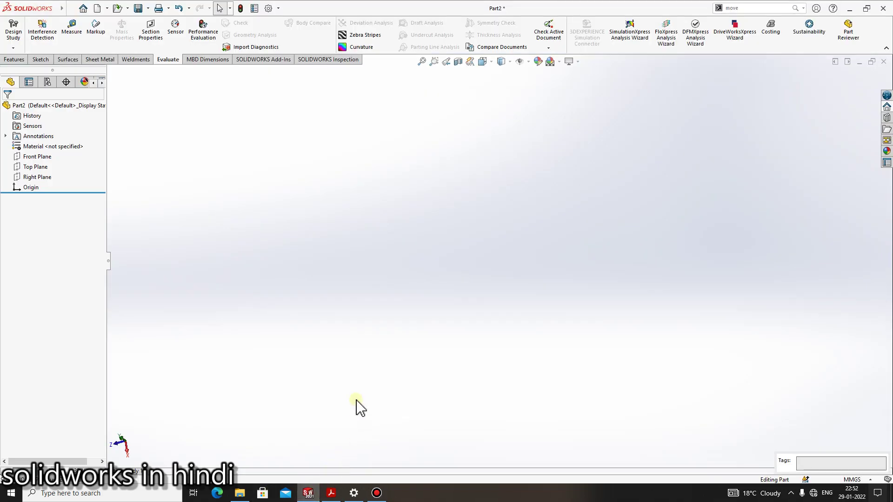
left_click(239, 493)
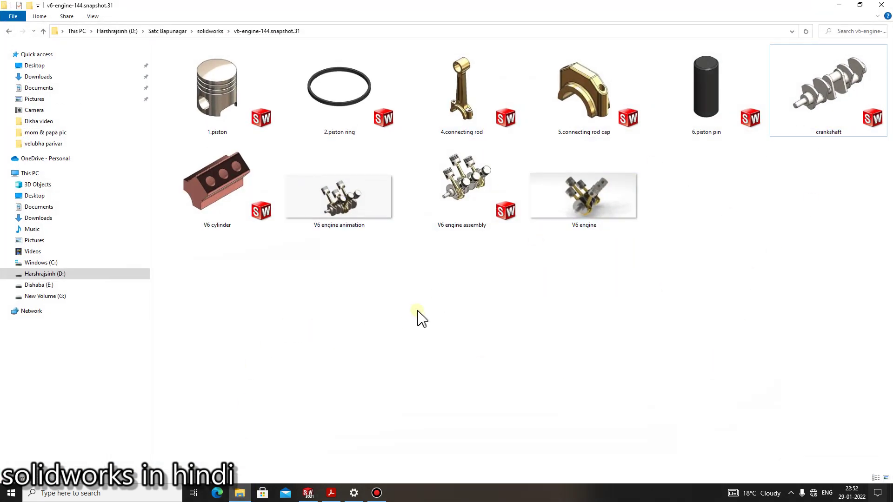
Open the V6 engine.JPG rendering in Photos
double_click(584, 204)
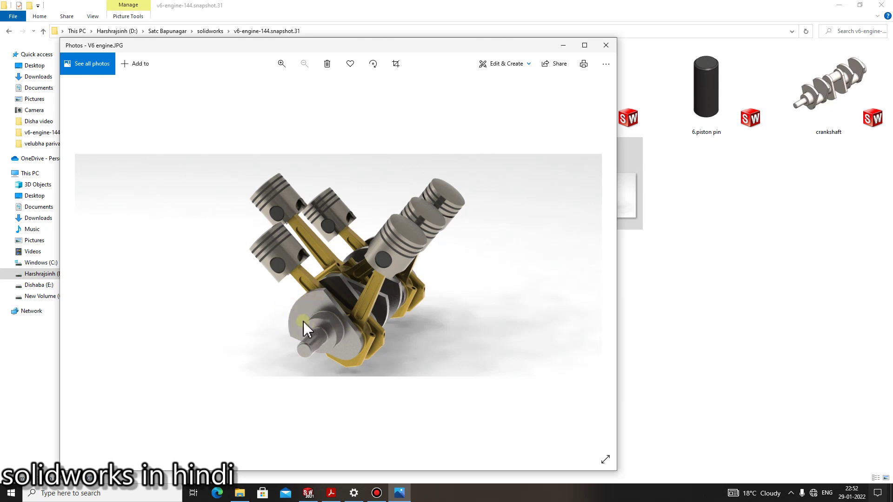
Close the V6 engine image in Photos
left_click(606, 45)
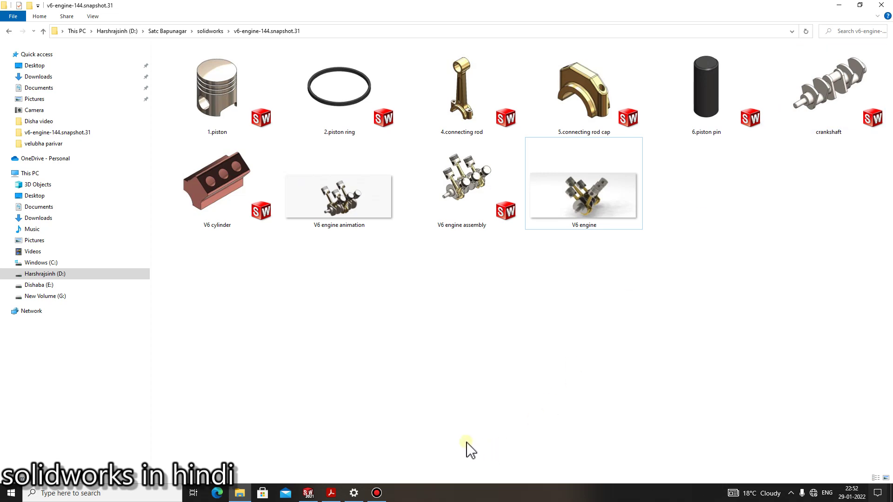
Show crankshaft.pdf zoomed on the web end view with the R80, Ø72, 44 and Ø54 dimensions
left_click(334, 495)
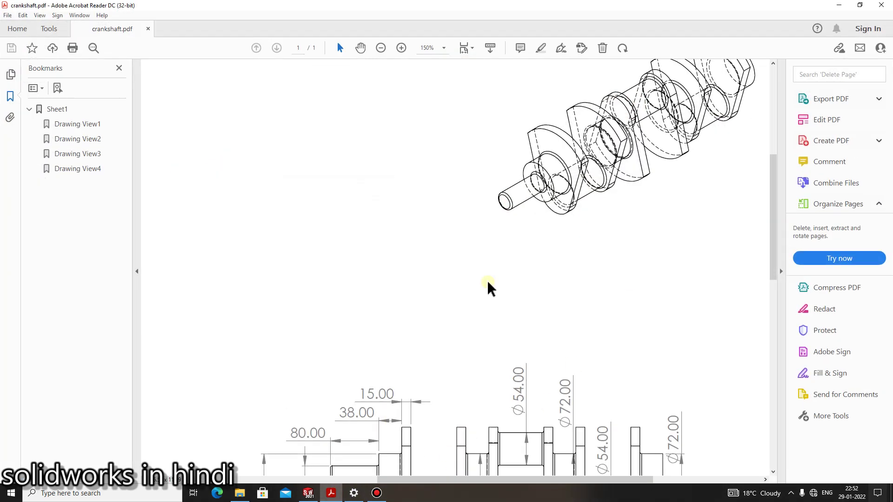
key("ctrl+0")
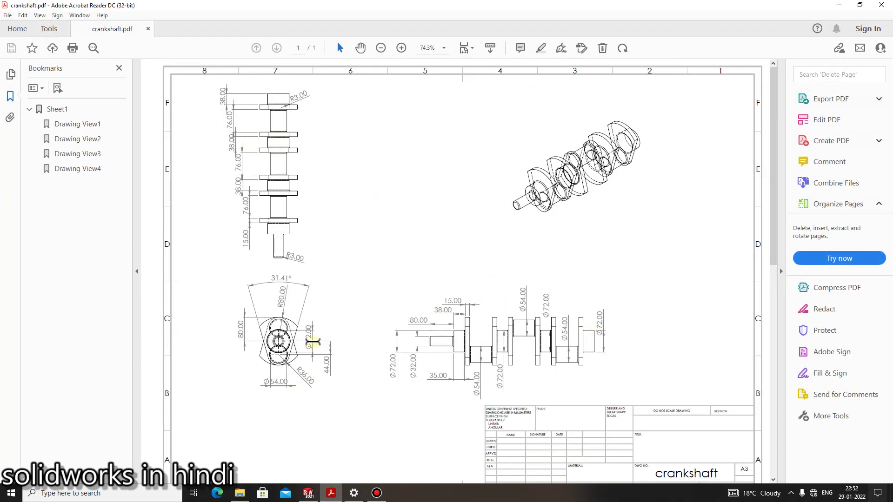
scroll(323, 335, "up", 3, "ctrl")
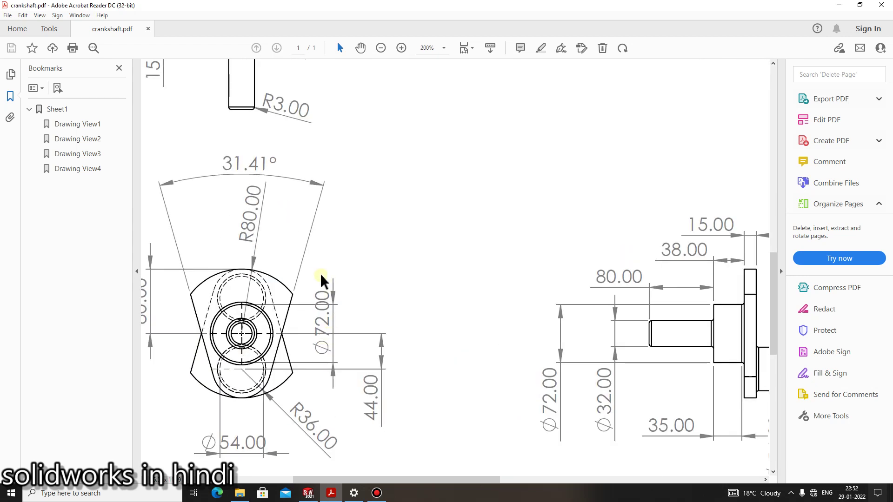
scroll(322, 281, "down", 2, "ctrl")
scroll(314, 274, "down", 1, "ctrl")
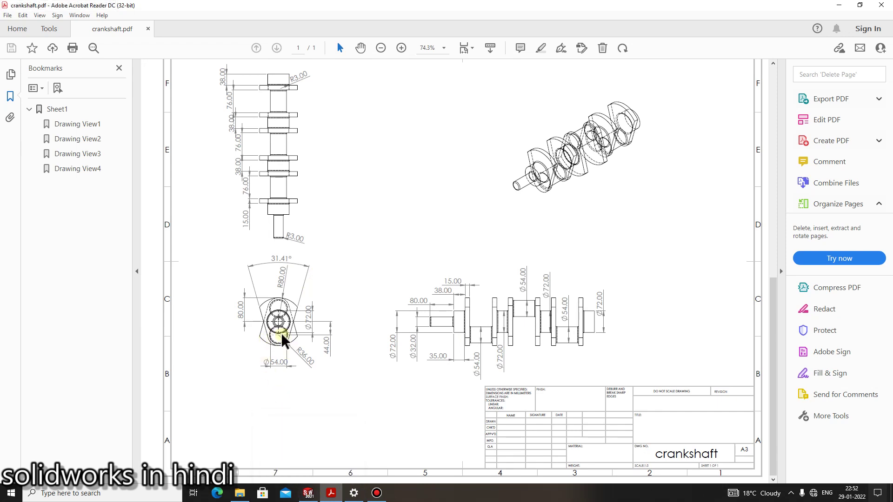
scroll(282, 340, "up", 2, "ctrl")
scroll(272, 339, "up", 3, "ctrl")
scroll(339, 295, "down", 1, "ctrl")
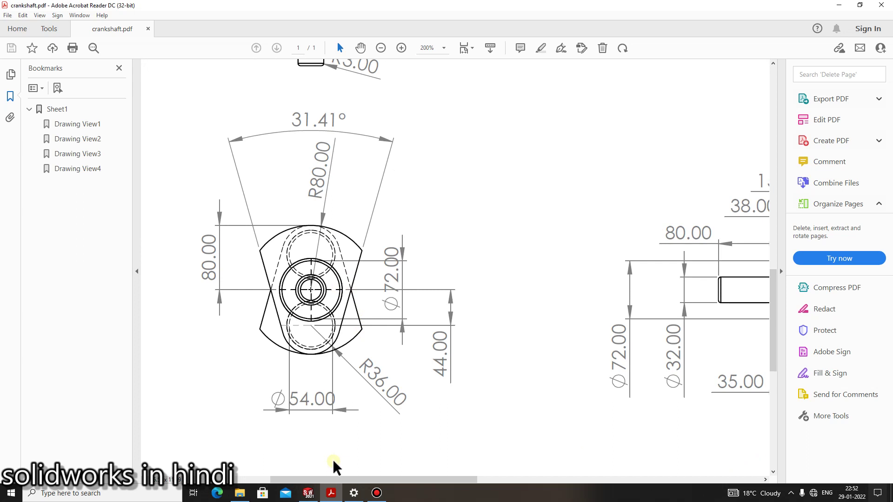
left_click(376, 492)
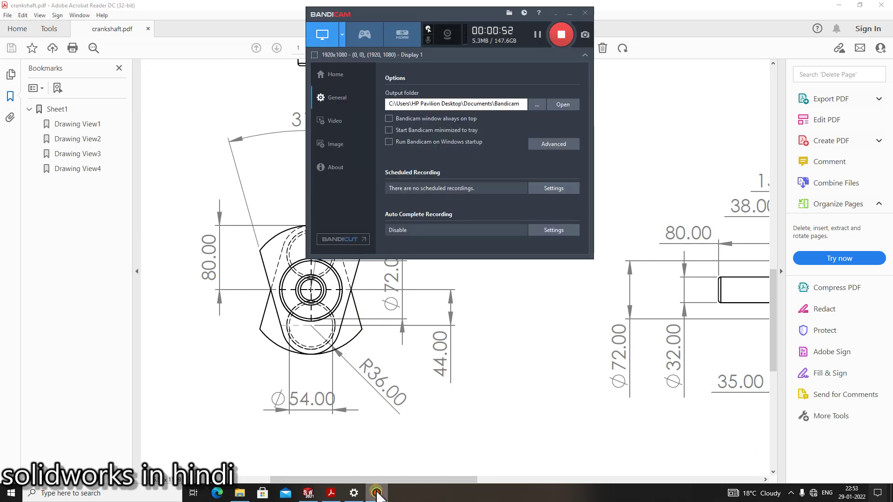
left_click(377, 494)
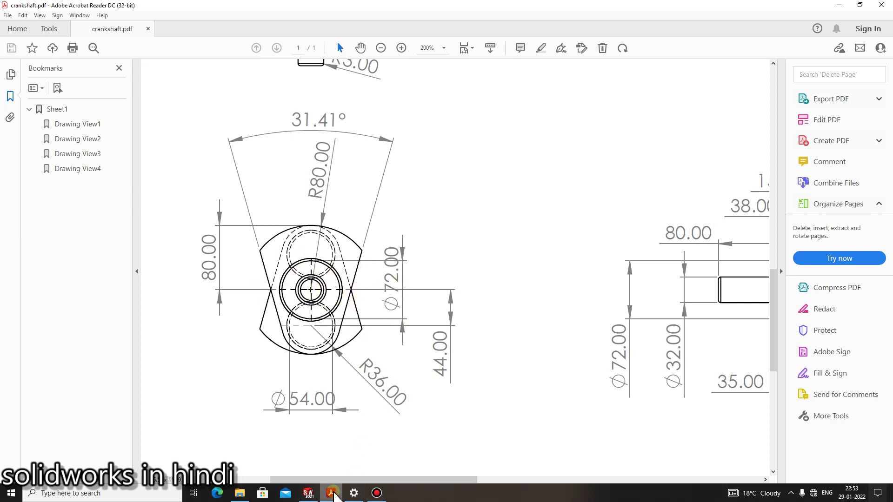
Start a new sketch on the Front Plane
left_click(308, 492)
left_click(35, 59)
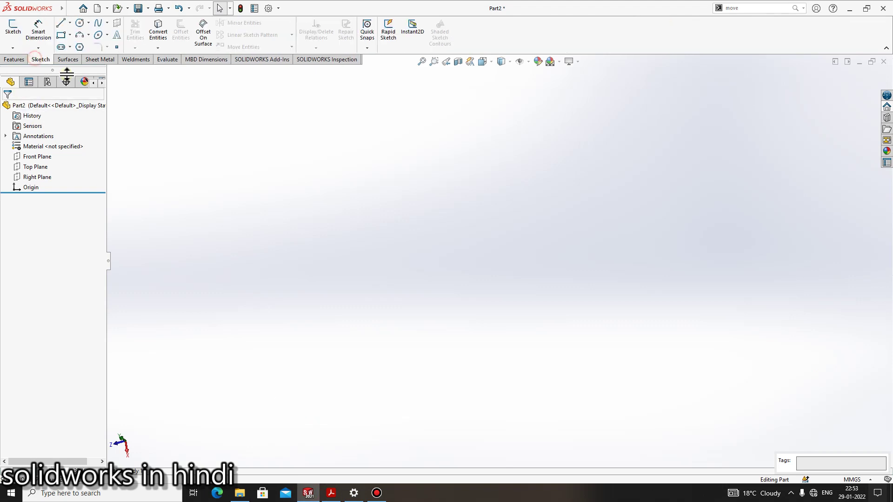
left_click(13, 27)
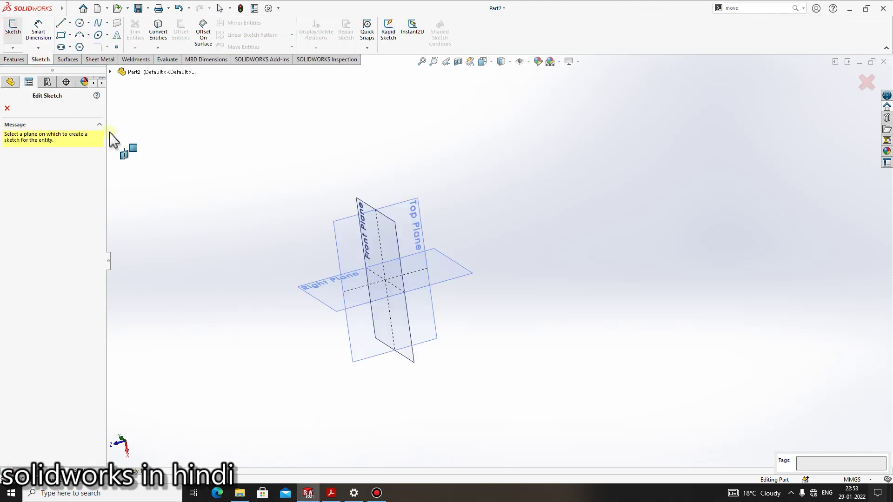
left_click(361, 201)
Draw a circle centred on the origin and dimension it Ø72
left_click(79, 24)
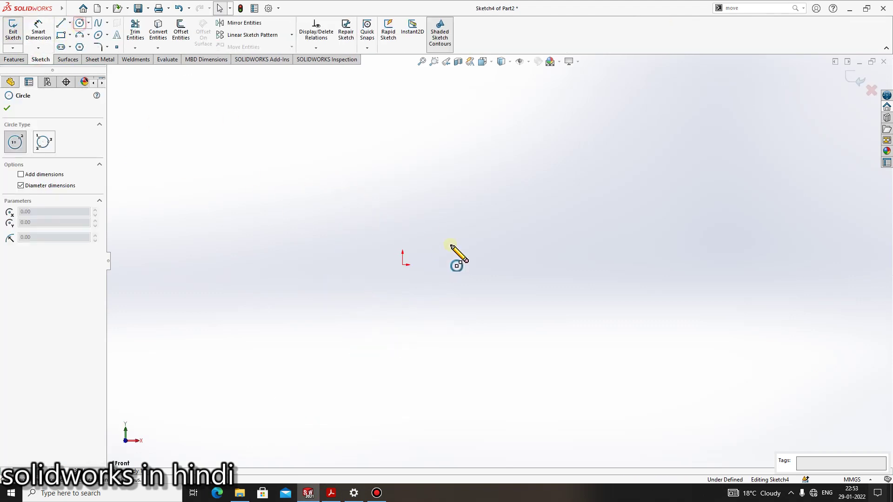
left_click(402, 264)
left_click(584, 183)
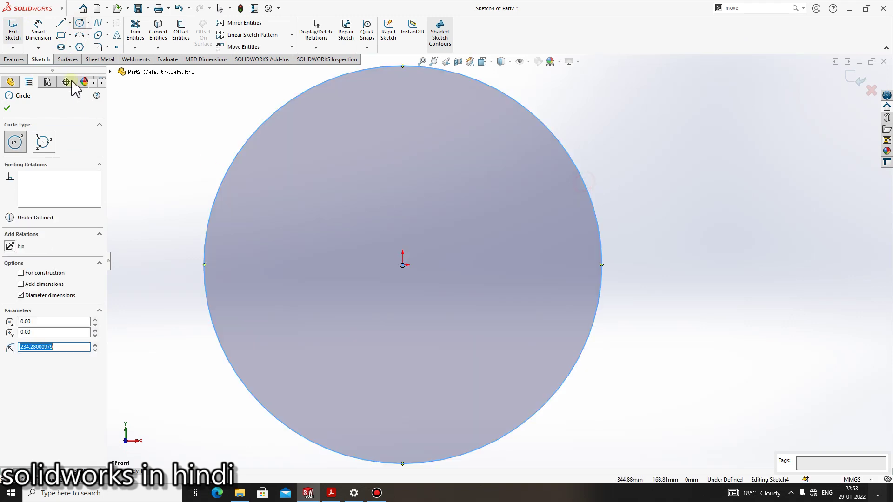
key("Escape")
left_click(535, 115)
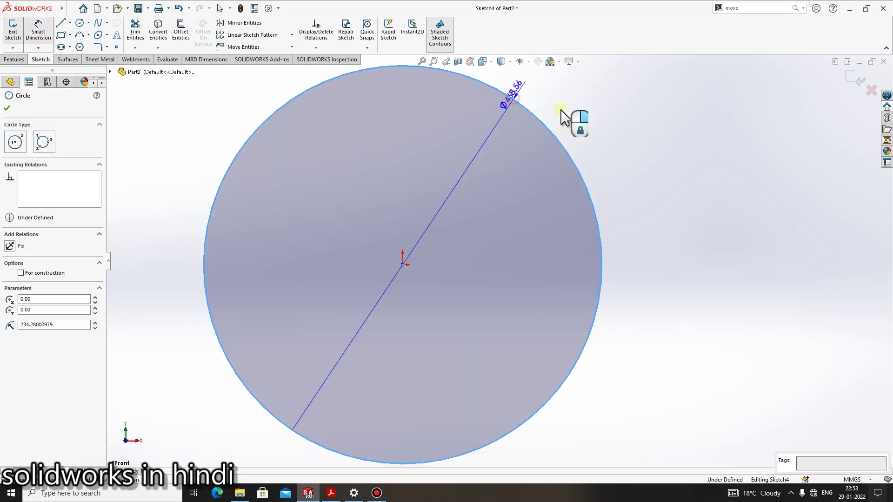
left_click(608, 183)
type("72")
key("Return")
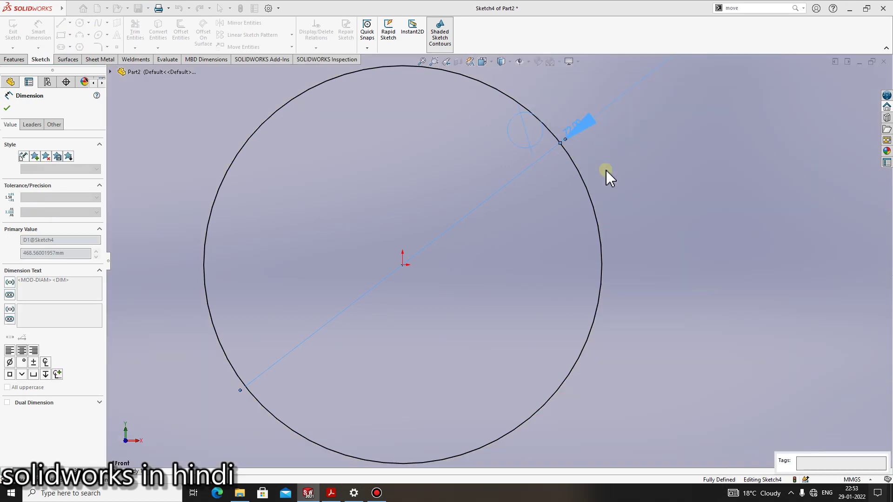
left_click(328, 495)
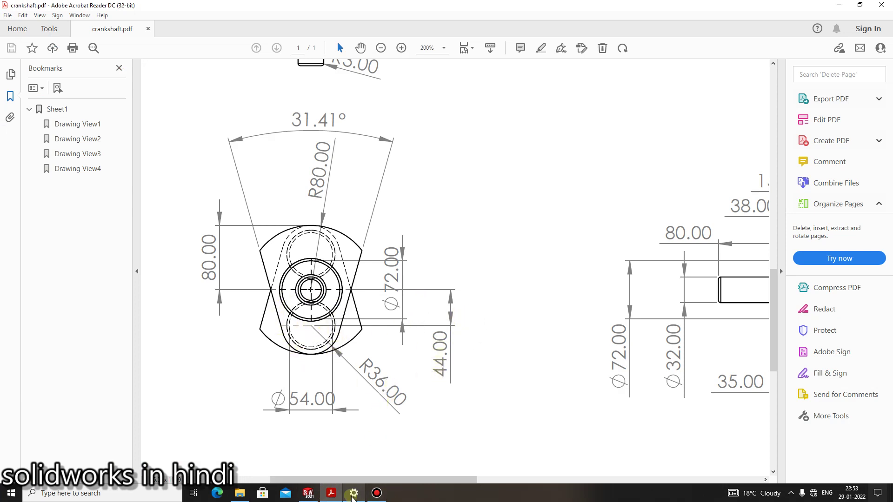
Draw a vertical centreline down from the origin, 44 mm long
left_click(331, 493)
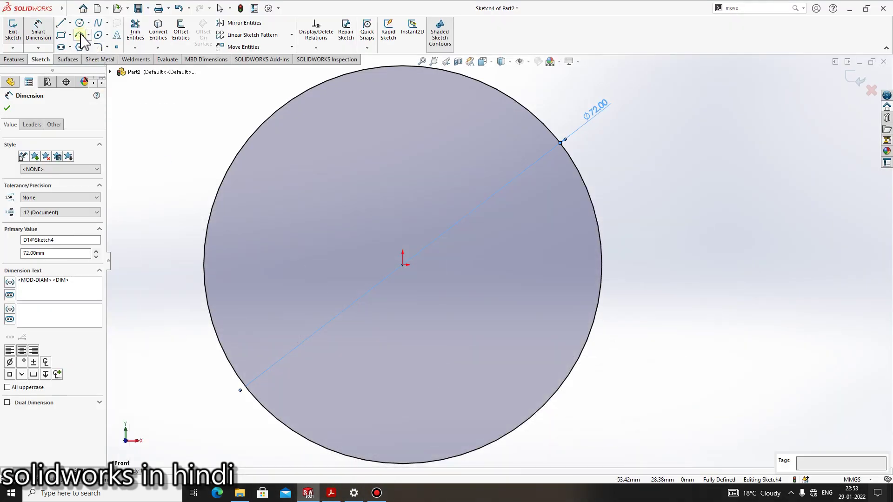
left_click(70, 23)
left_click(82, 41)
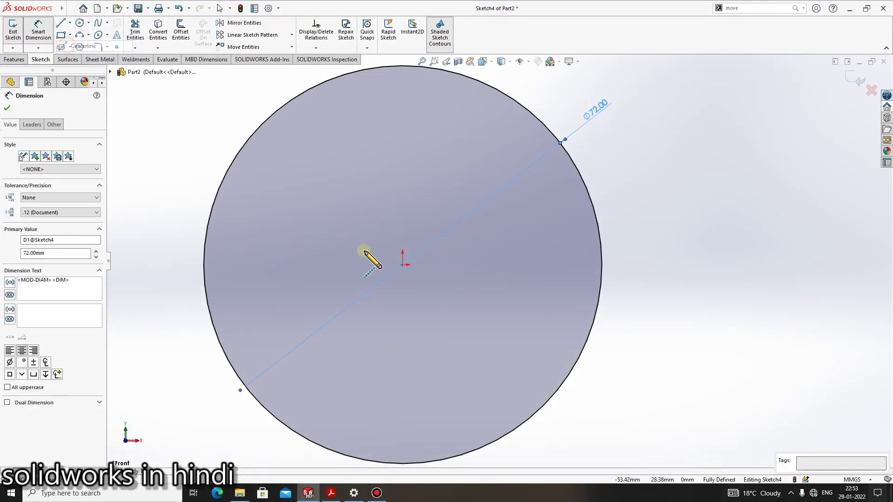
left_click(402, 266)
scroll(447, 371, "up", 3)
scroll(447, 371, "up", 1)
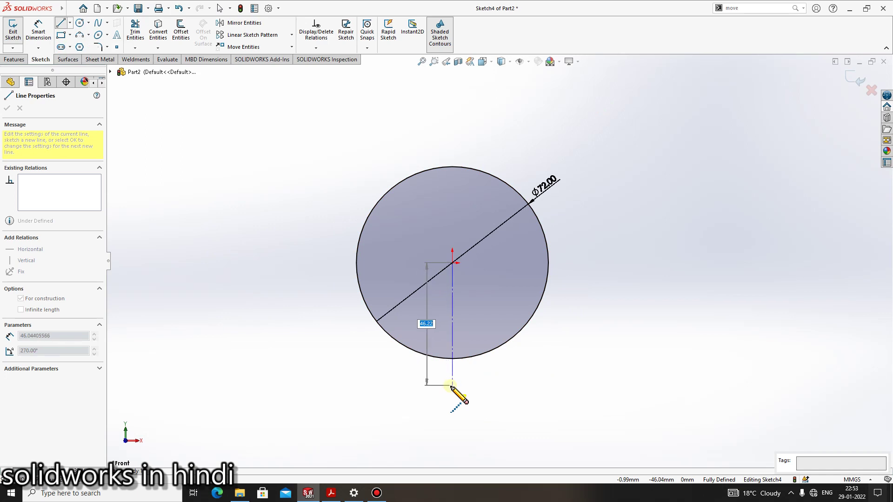
double_click(451, 386)
left_click(38, 32)
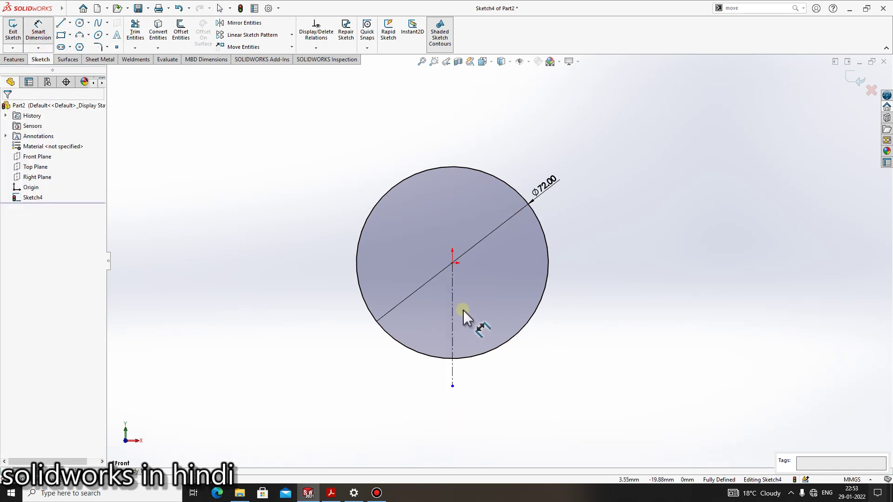
left_click(453, 302)
left_click(522, 343)
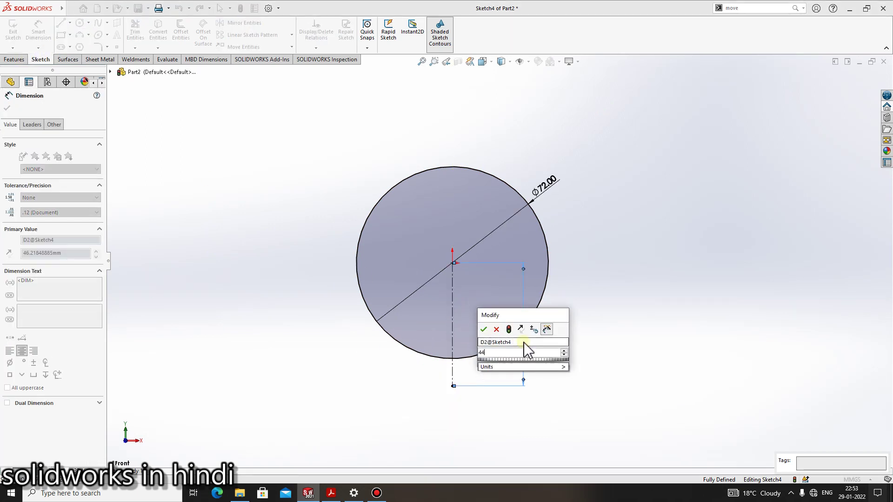
type("44")
key("Return")
key("Escape")
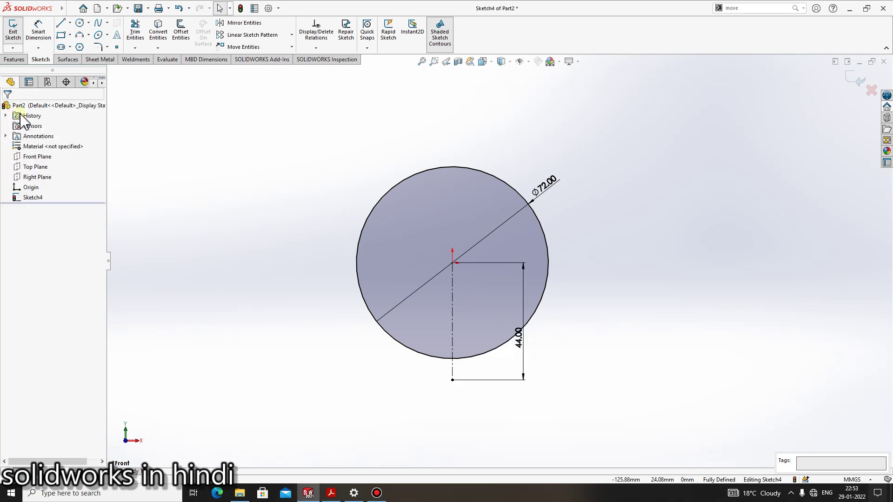
Add a second Ø72 circle centred on the centreline's lower end
left_click(80, 23)
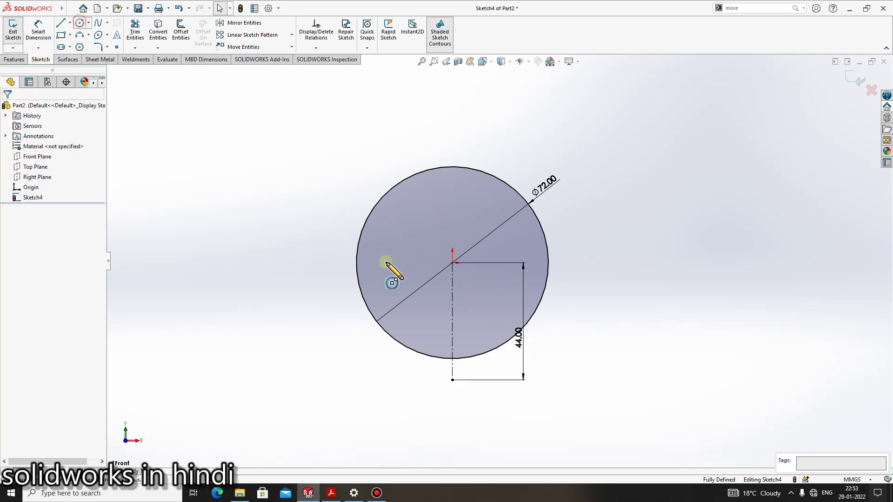
left_click(453, 380)
left_click(554, 412)
left_click(38, 29)
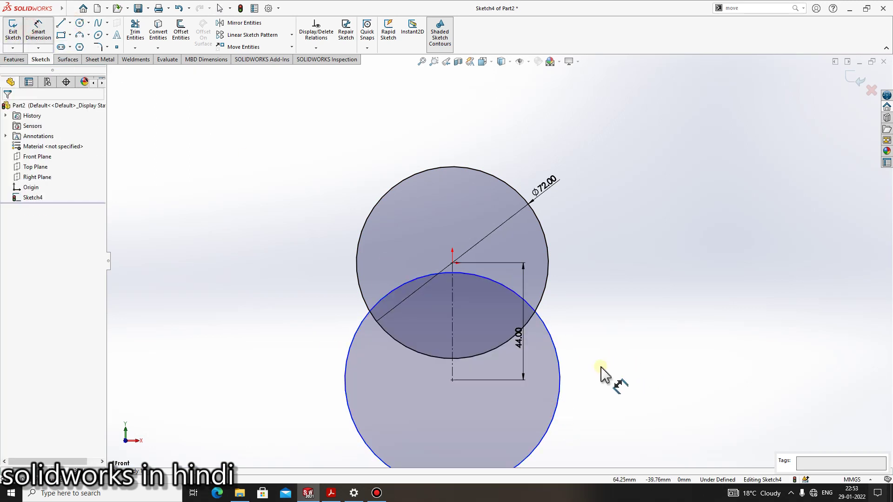
left_click(559, 356)
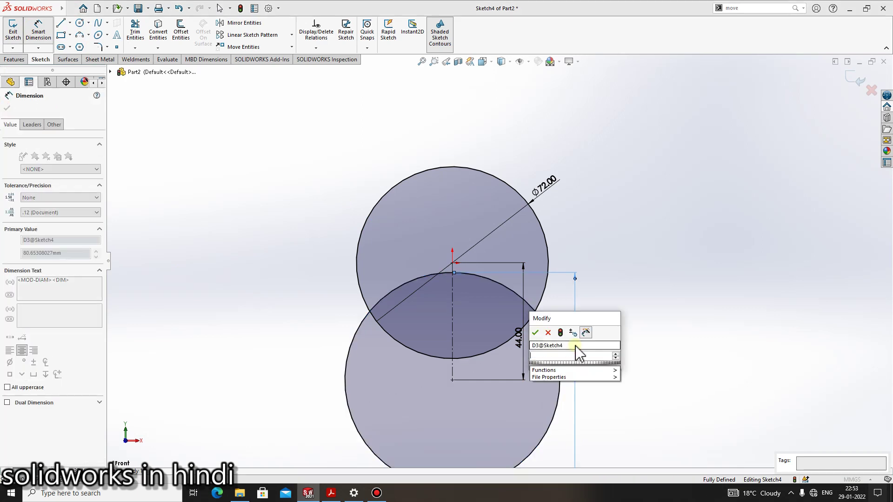
type("72")
key("Return")
key("Escape")
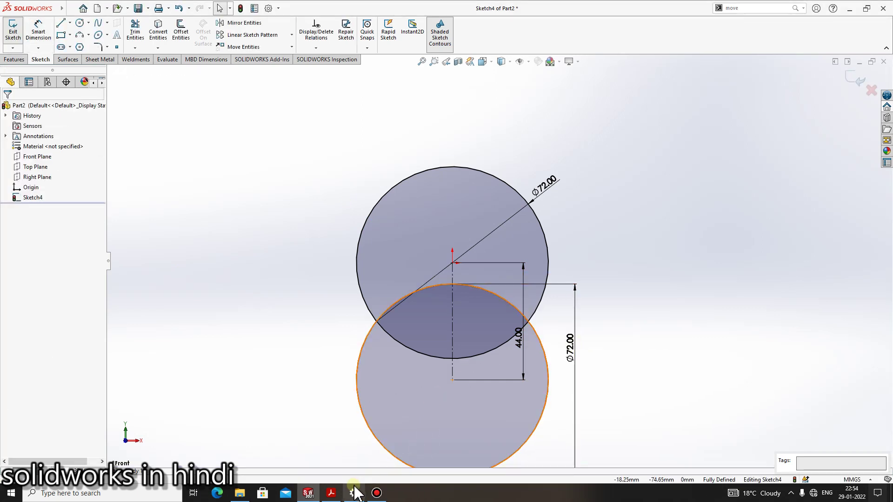
left_click(331, 496)
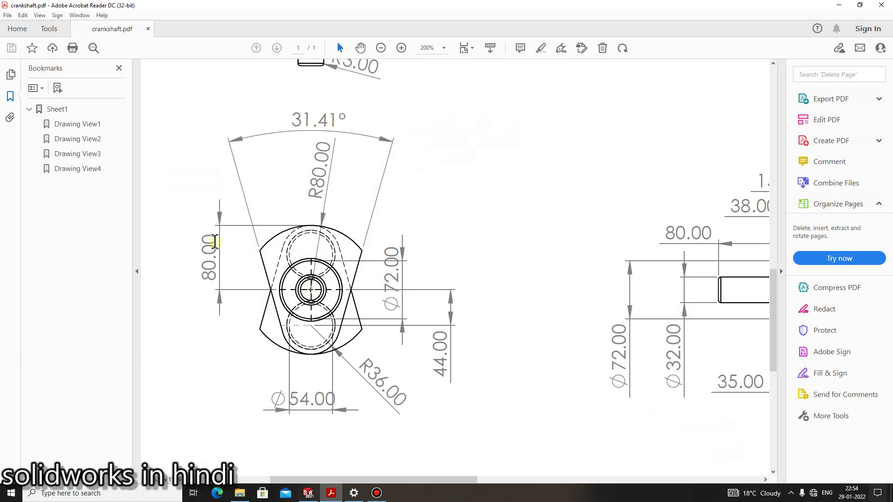
key("alt+Tab")
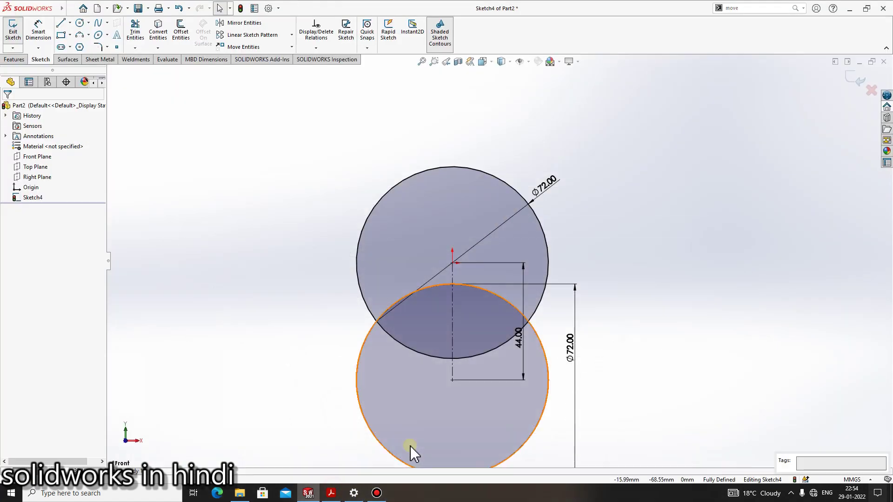
Draw a Ø160 circle centred on the origin around both Ø72 circles
left_click(79, 23)
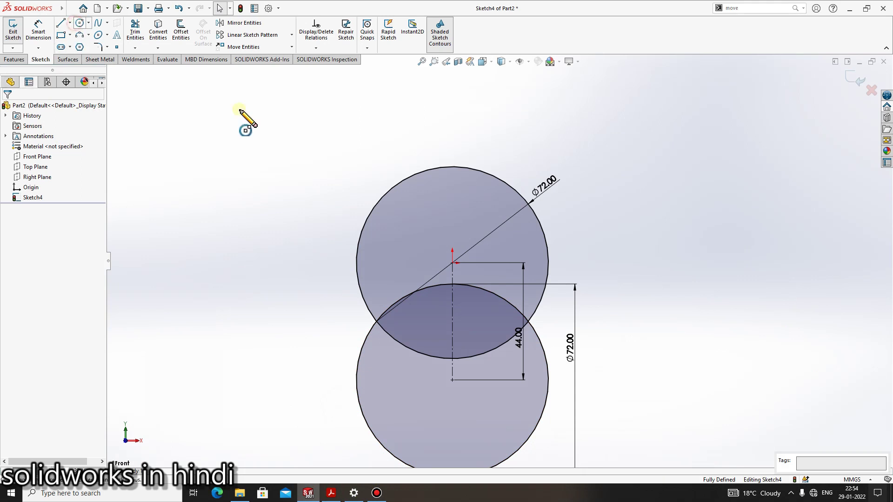
left_click(452, 263)
left_click(542, 144)
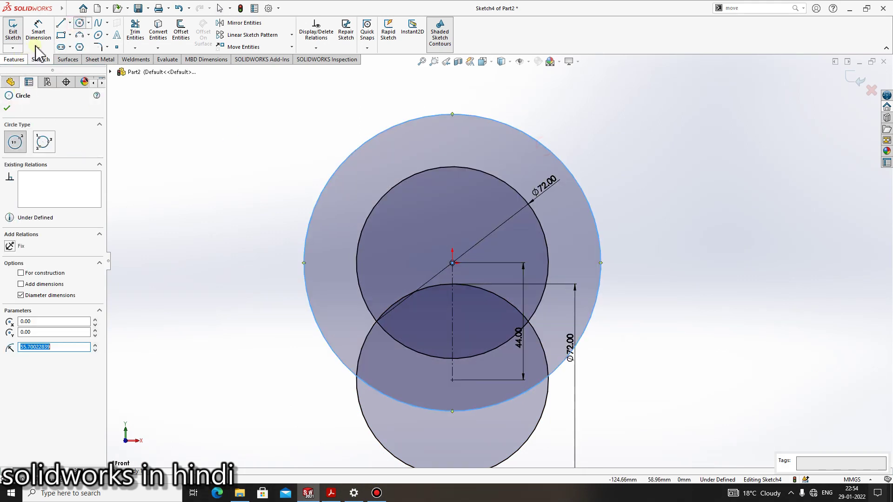
left_click(37, 41)
left_click(362, 123)
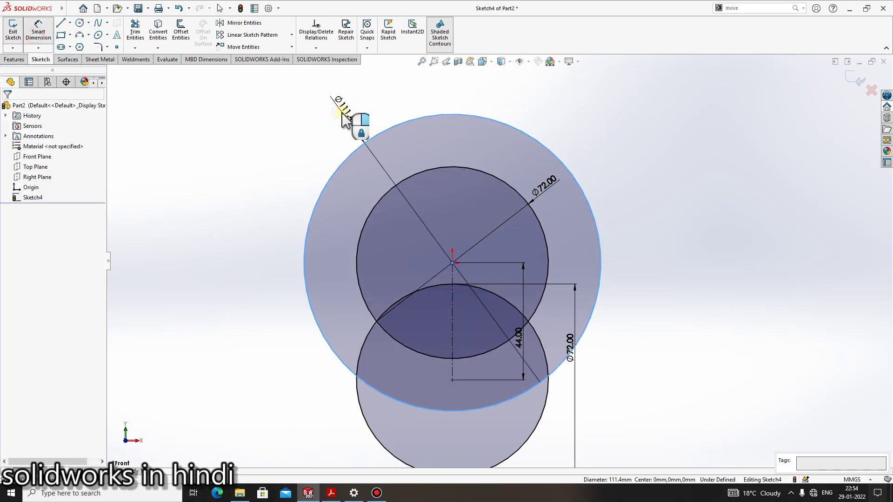
type("160")
key("Return")
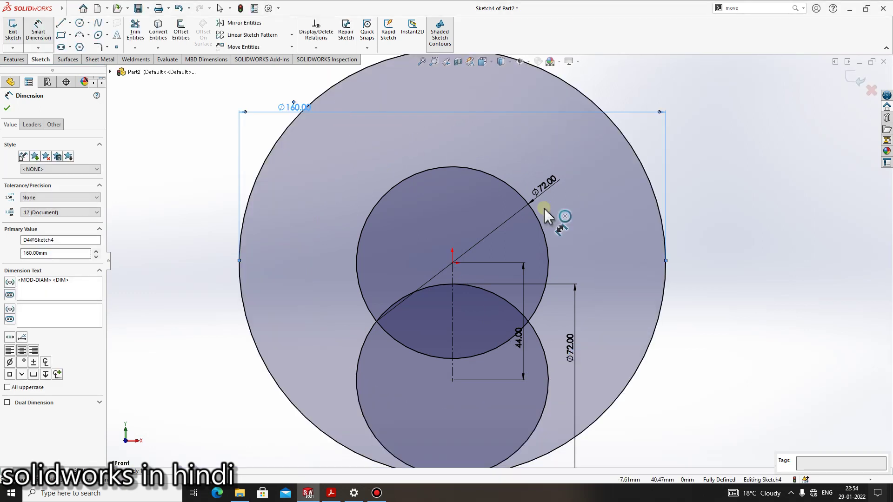
key("f")
key("Escape")
Check the 31.41° angle on the crankshaft drawing
scroll(565, 344, "down", 3)
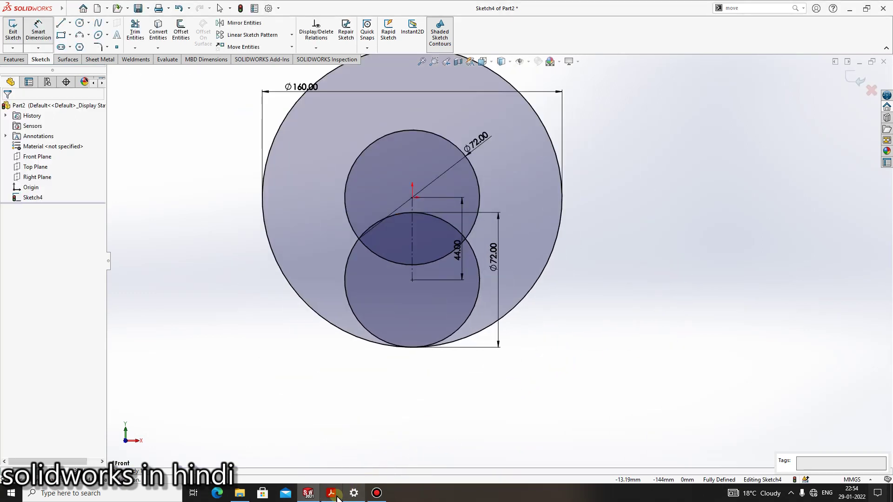
left_click(375, 494)
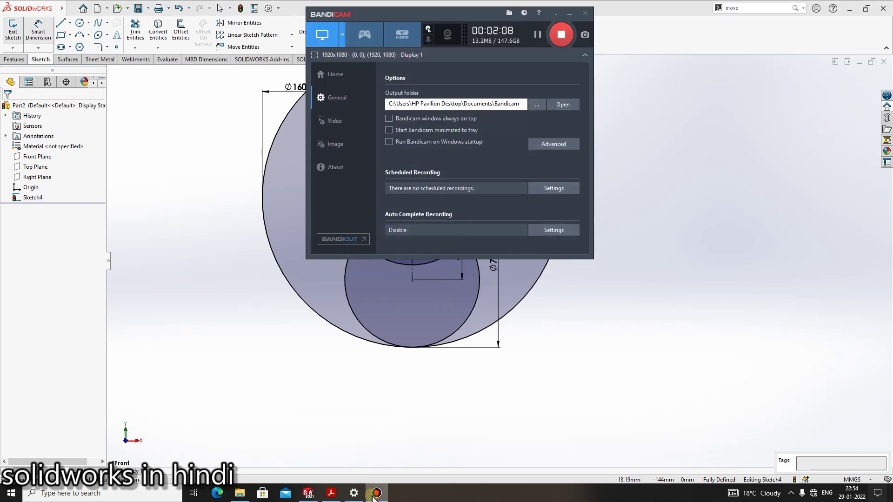
left_click(374, 495)
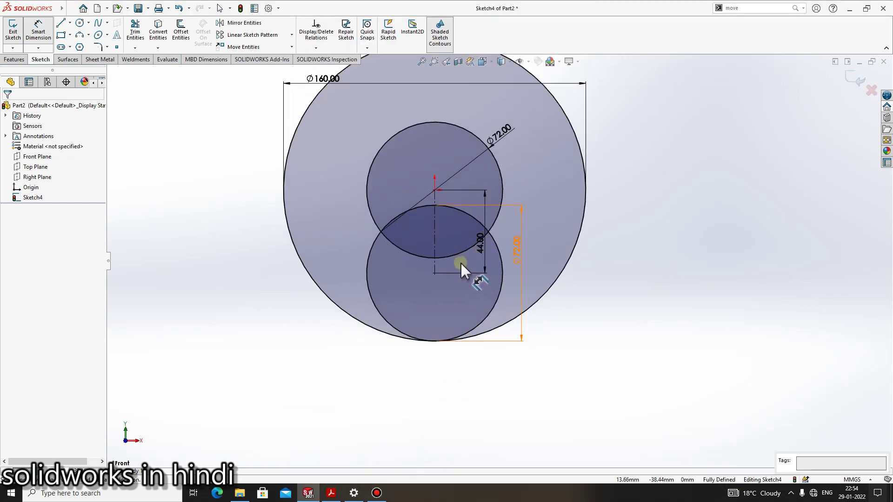
left_click(334, 494)
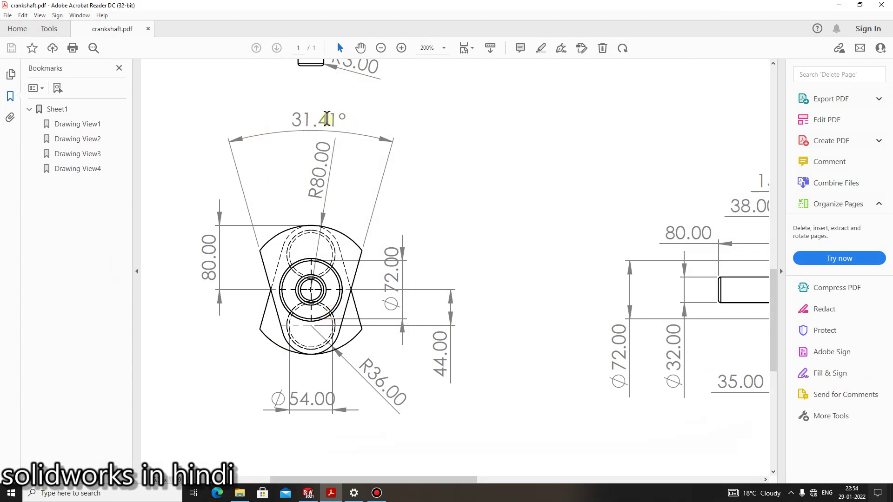
double_click(292, 119)
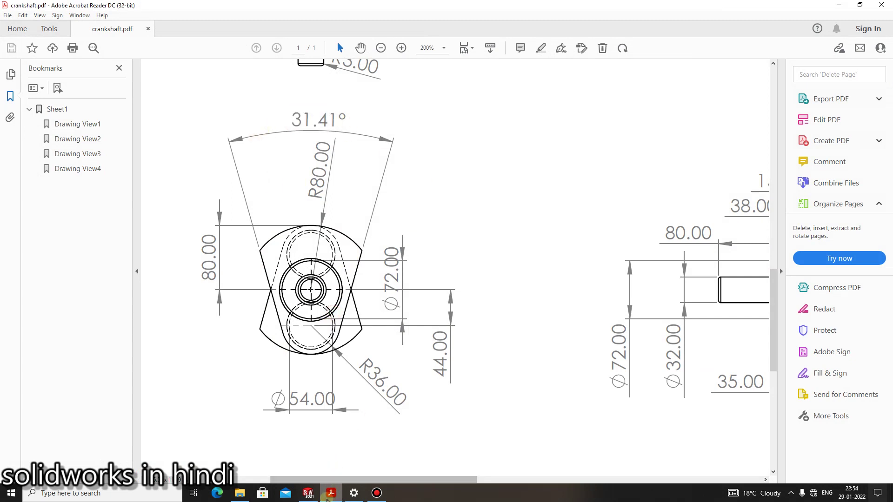
left_click(308, 493)
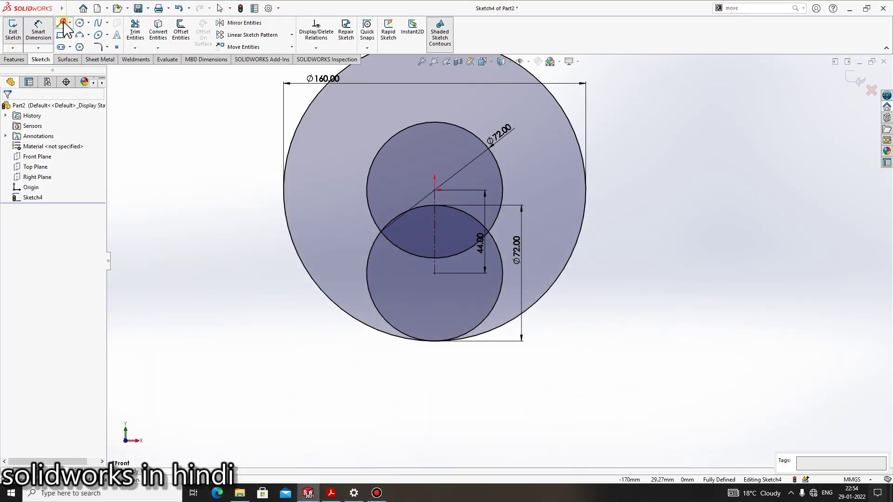
Sketch a left and a right line from the Ø160 circle's upper edge to the lower Ø72 circle
left_click(60, 23)
key("f")
left_click(414, 178)
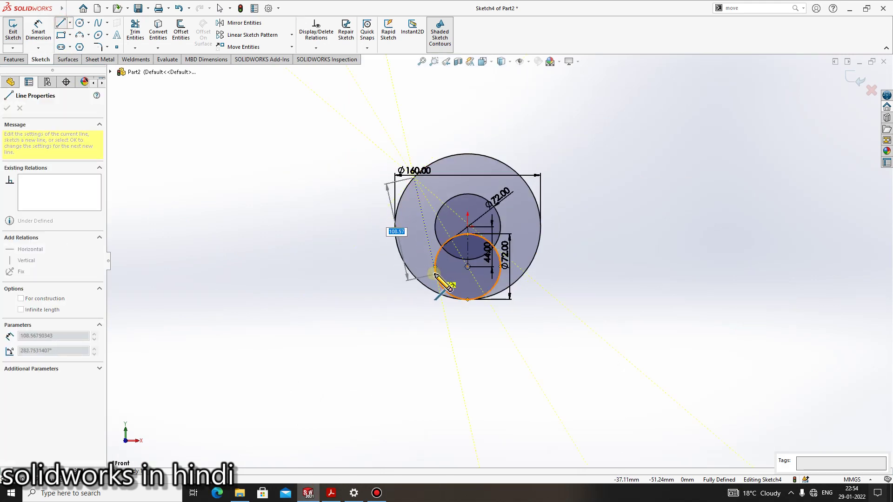
left_click(436, 278)
scroll(442, 285, "down", 3)
key("Escape")
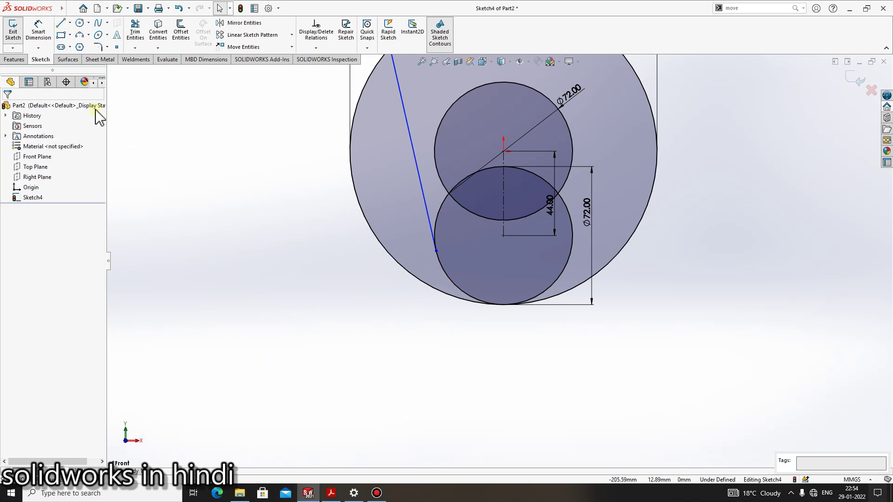
left_click(60, 23)
key("f")
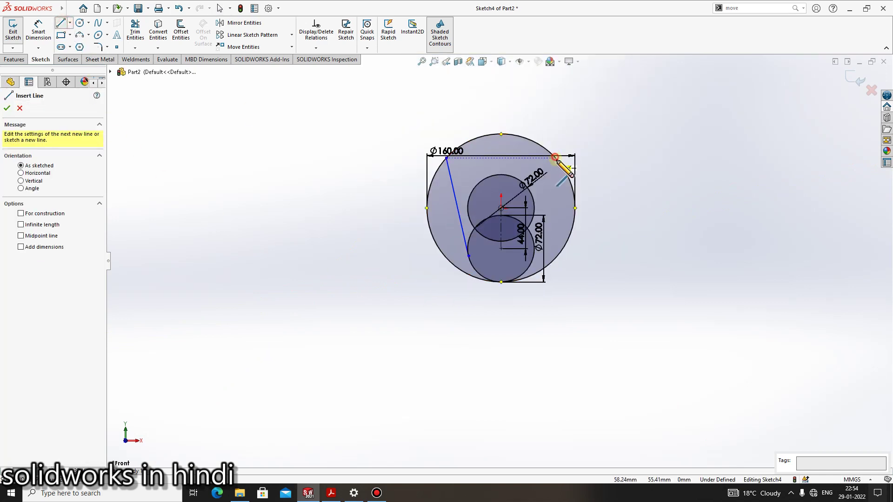
left_click(555, 157)
scroll(538, 256, "down", 2)
left_click(529, 260)
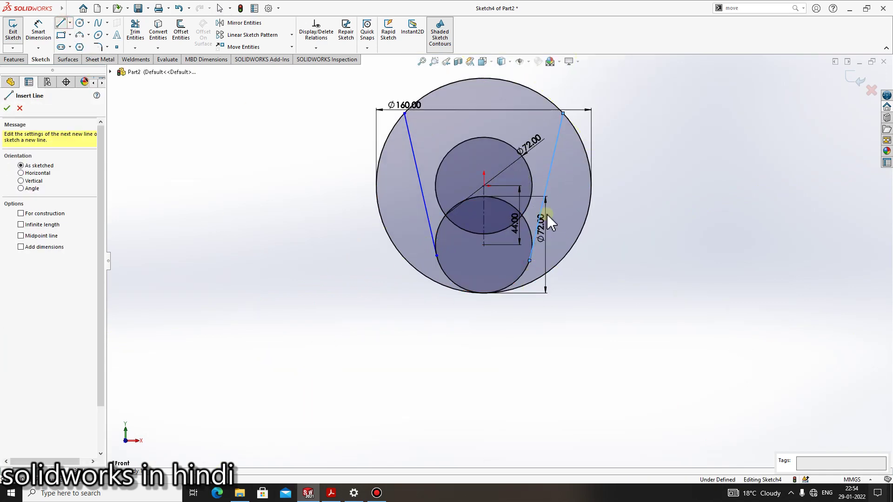
key("Escape")
Dimension the angle between the two slanted lines to 31.41°
left_click(39, 30)
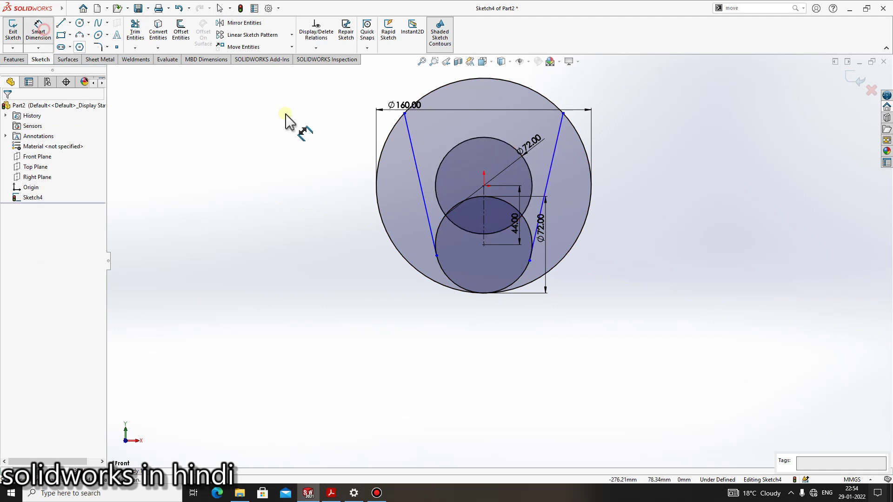
left_click(409, 139)
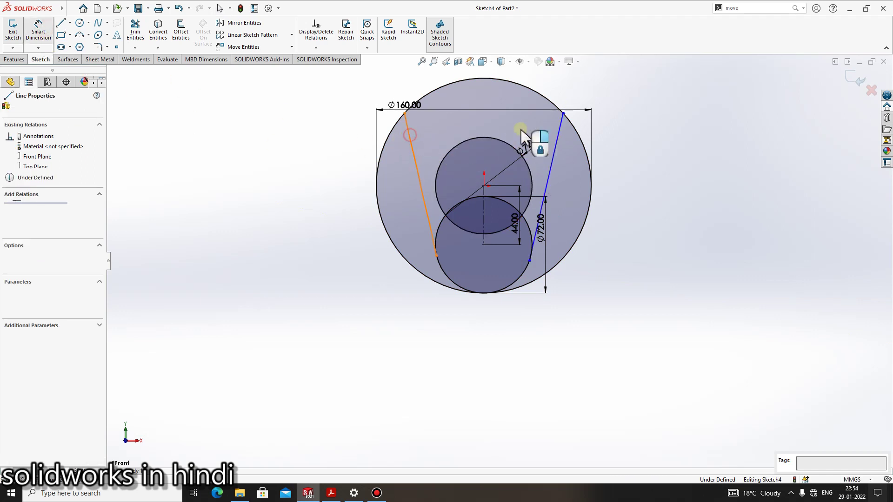
left_click(564, 137)
scroll(481, 119, "up", 3)
left_click(478, 125)
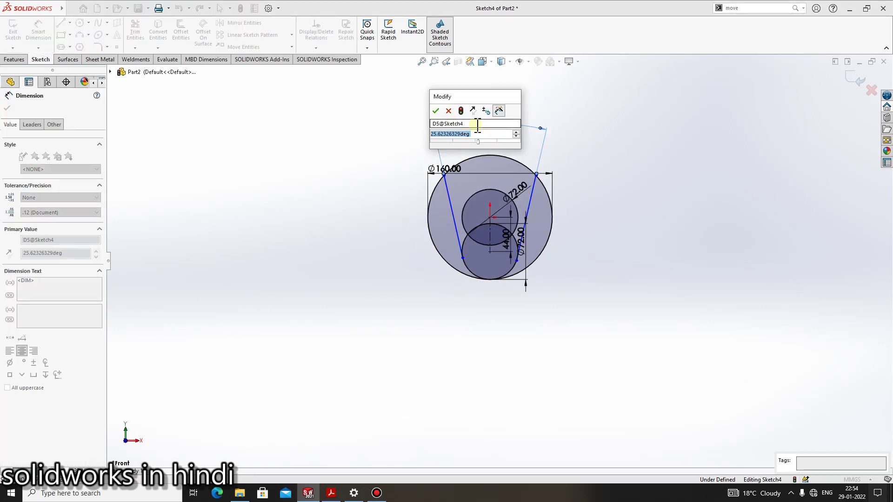
type("31.41")
key("Return")
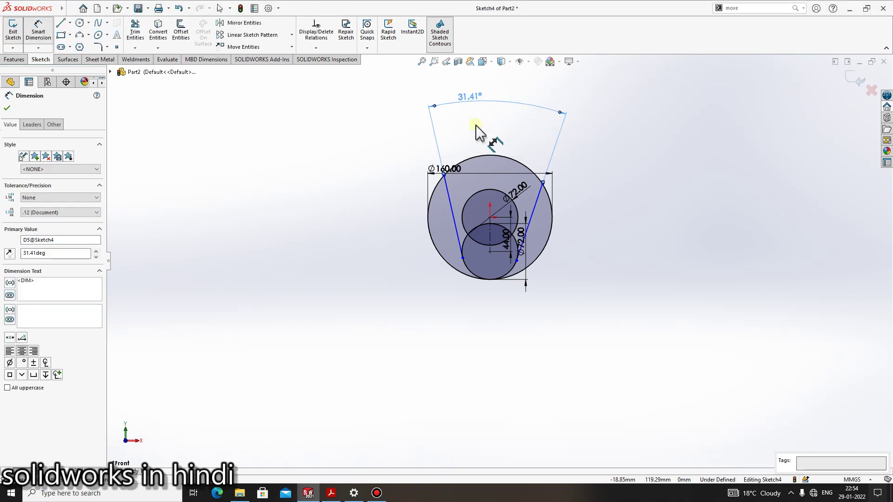
left_click(594, 243)
scroll(519, 207, "down", 2)
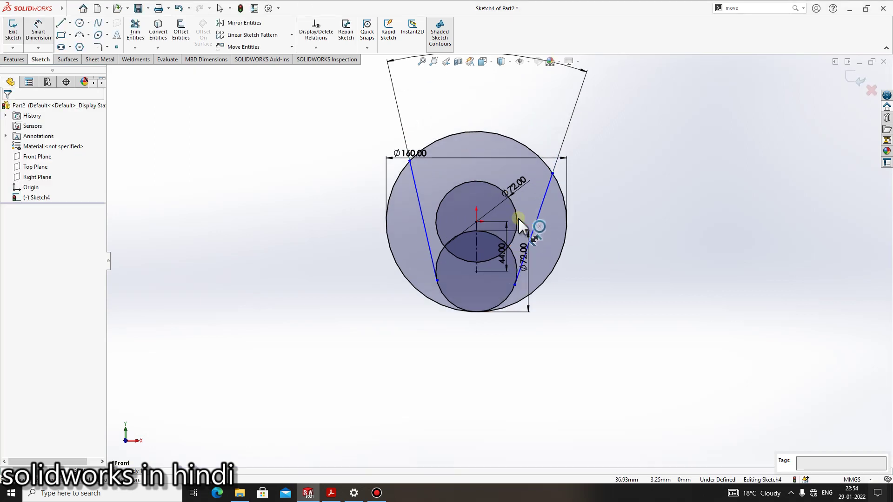
Make both slanted lines symmetric about the vertical centreline
left_click(481, 237)
scroll(471, 233, "down", 2)
scroll(486, 225, "down", 1)
key("Escape")
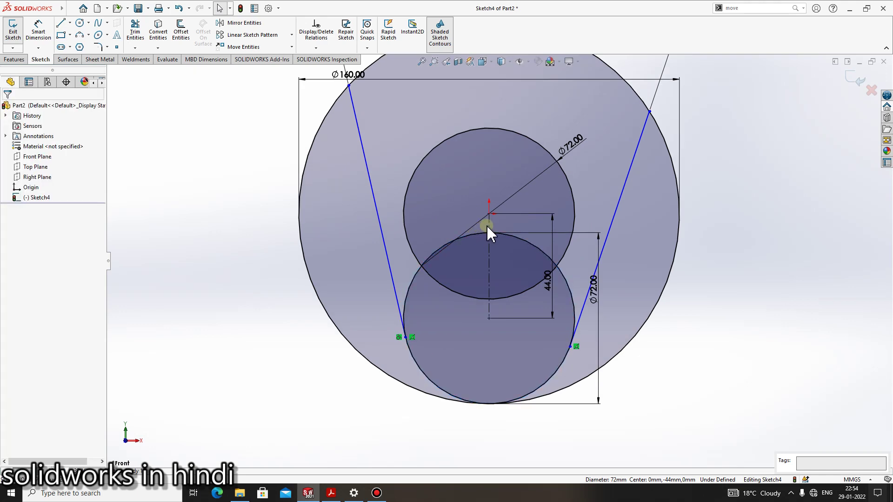
left_click(488, 227)
left_click(380, 225, "ctrl")
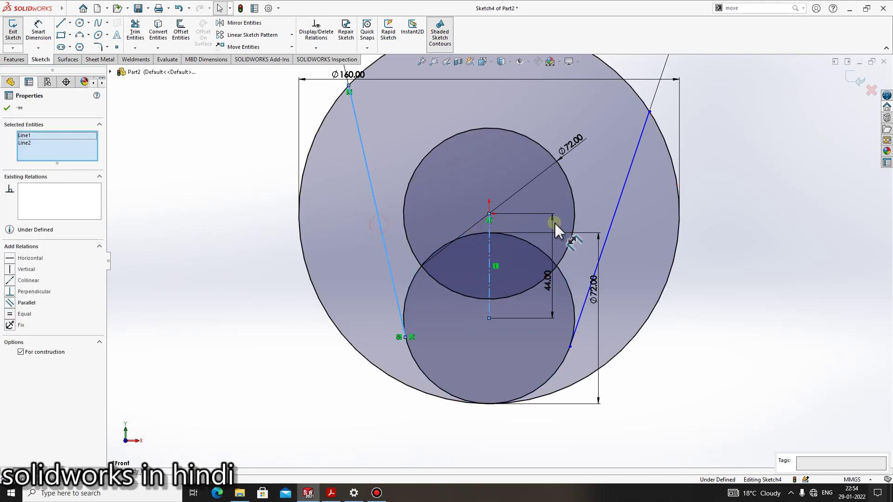
left_click(616, 207, "ctrl")
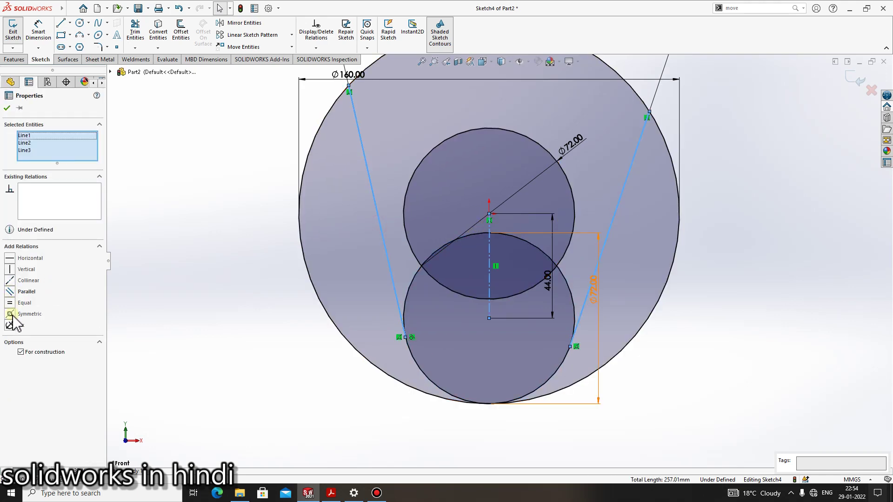
left_click(12, 316)
left_click(209, 388)
scroll(405, 328, "up", 3)
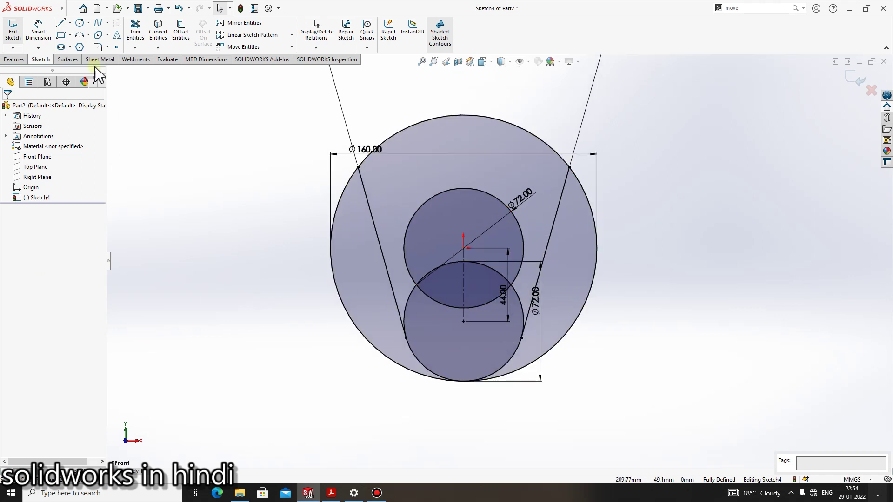
Trim away the Ø160 circle's lower arc between the slanted lines
left_click(135, 31)
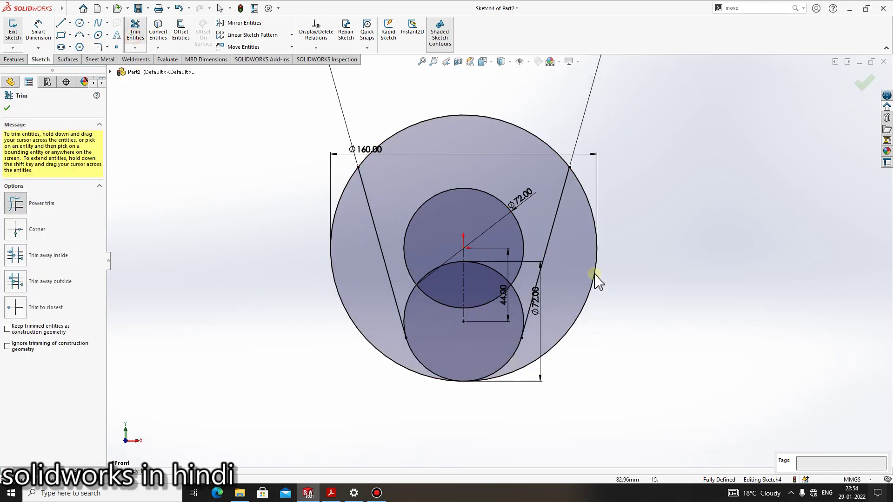
left_click_drag(621, 303, 336, 361)
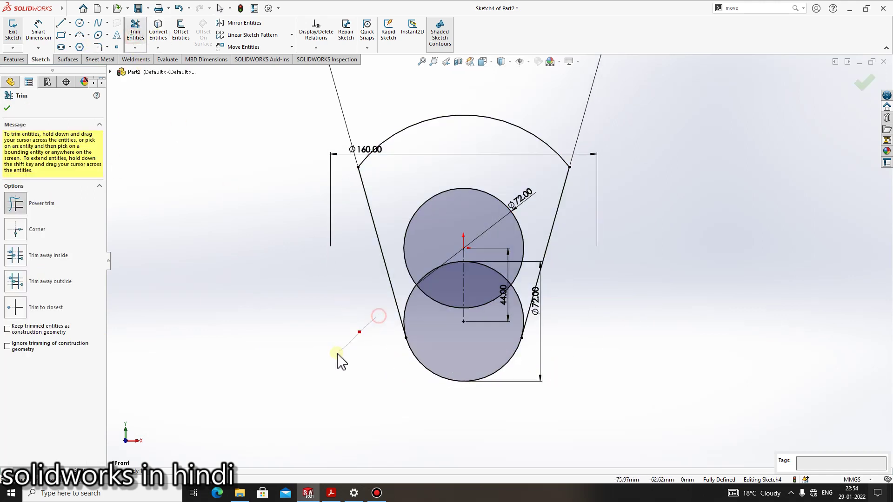
left_click(7, 108)
Turn the upper Ø72 circle into construction geometry
left_click(512, 212)
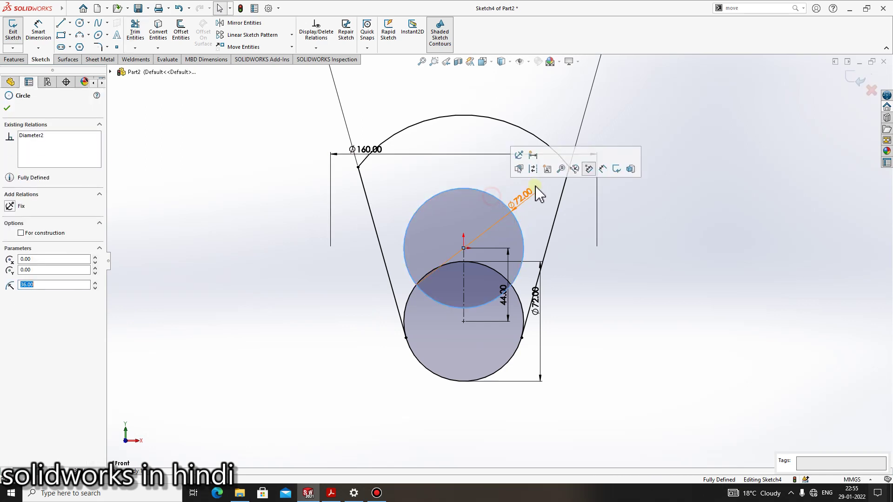
left_click(533, 171)
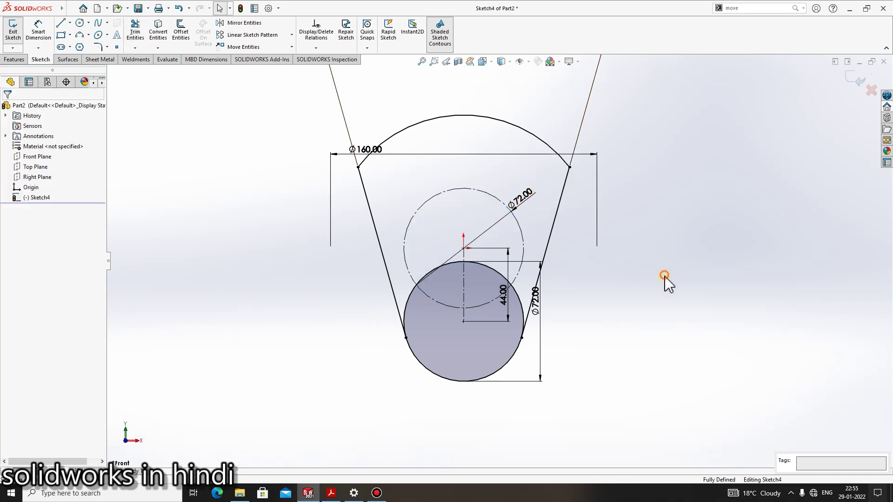
left_click(15, 59)
Extrude both crank web sketch regions 15 mm deep as Boss-Extrude4
left_click(15, 31)
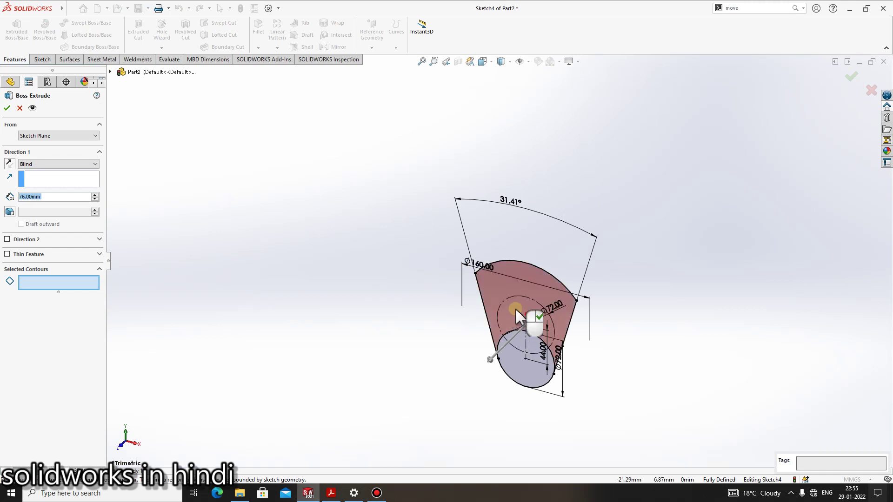
left_click(487, 278)
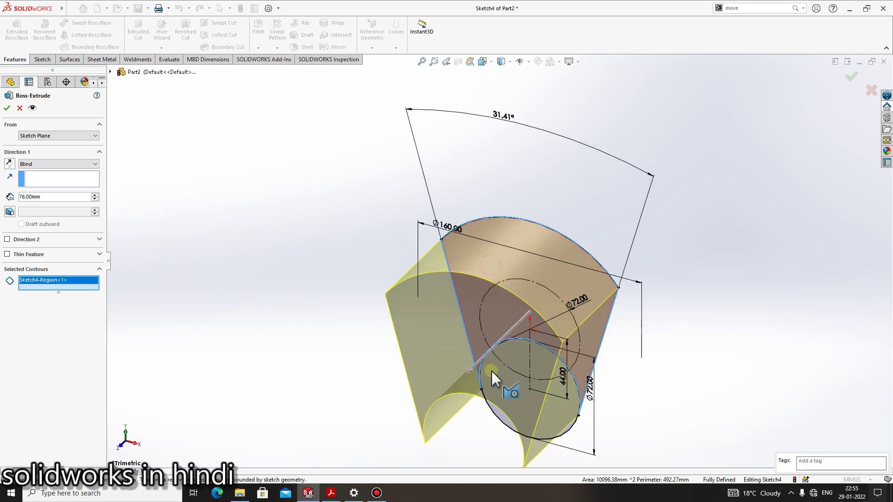
left_click(501, 416)
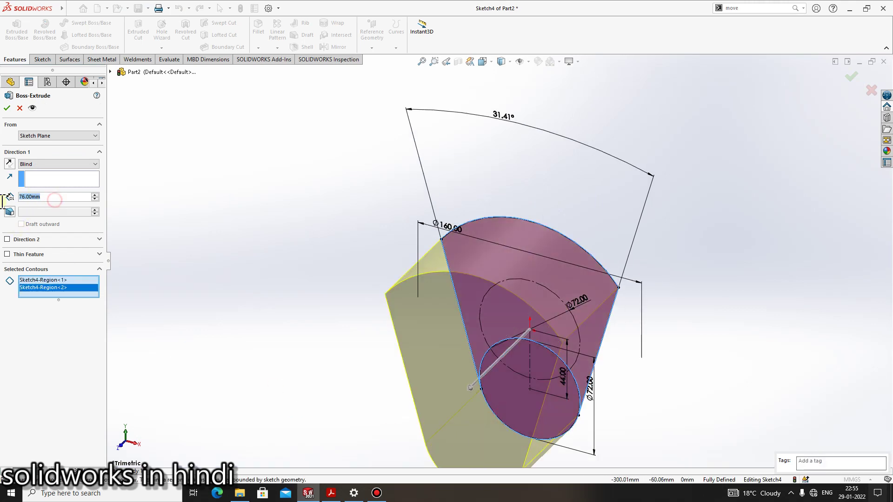
type("15")
key("Return")
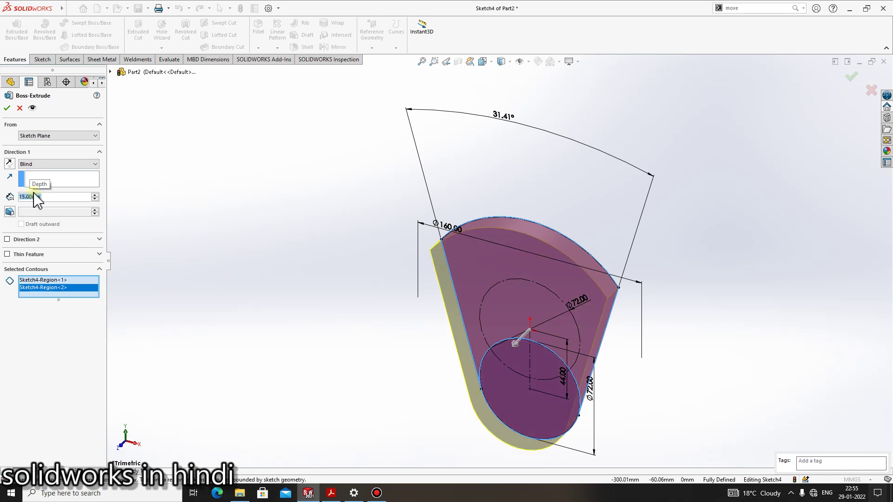
left_click(6, 109)
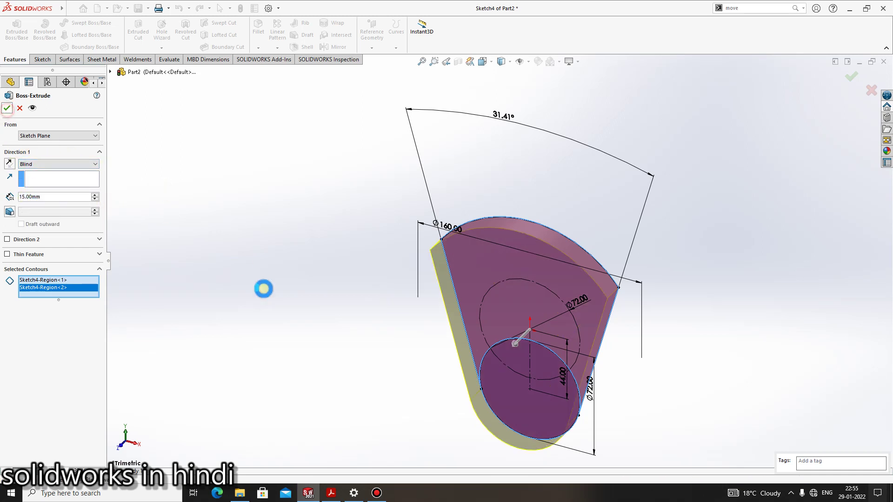
left_click(332, 494)
Zoom through the crankshaft PDF to read the front-view diameters, then return to the SOLIDWORKS part
scroll(652, 372, "down", 1, "ctrl")
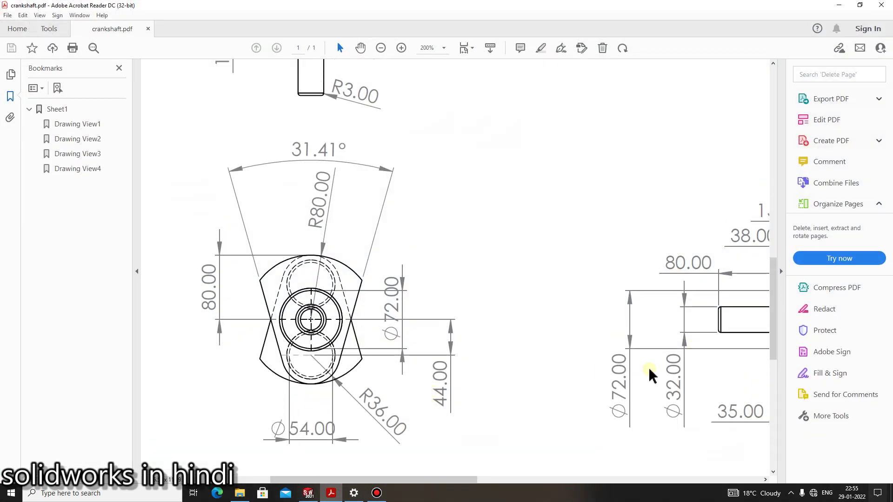
scroll(602, 339, "down", 2, "ctrl")
scroll(601, 348, "down", 2, "ctrl")
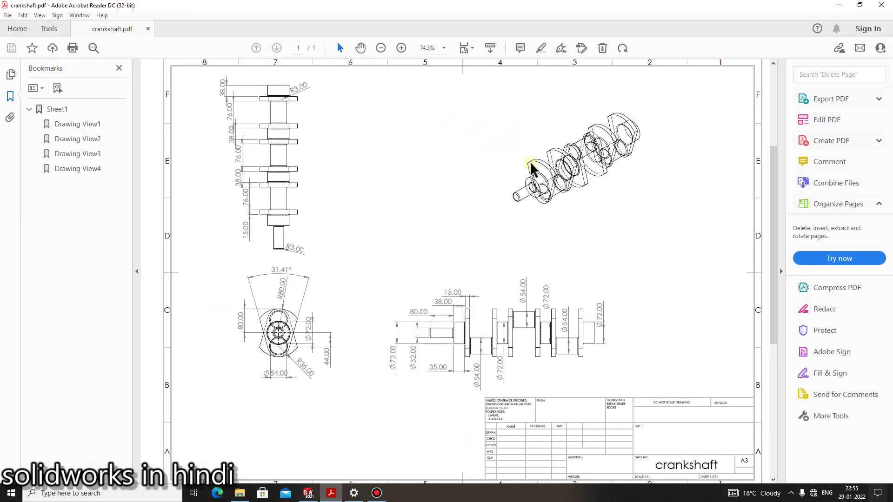
scroll(534, 186, "down", 1)
scroll(455, 343, "up", 3, "ctrl")
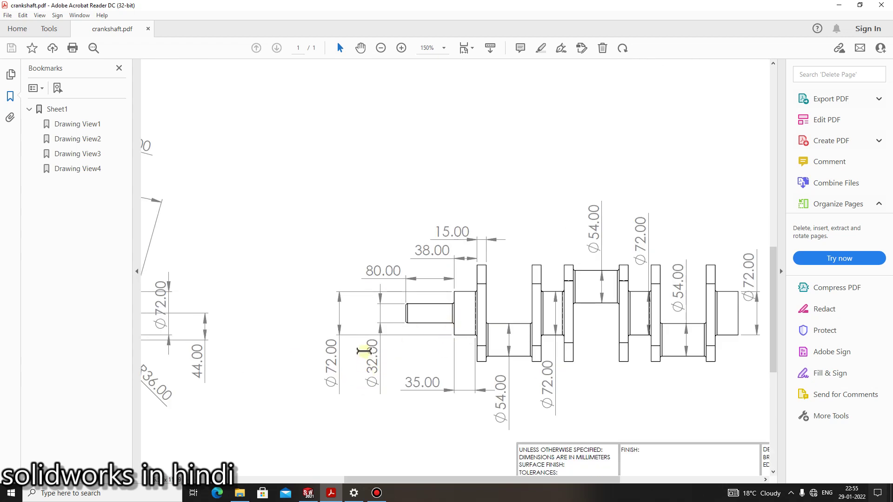
left_click_drag(364, 351, 374, 399)
left_click(375, 408)
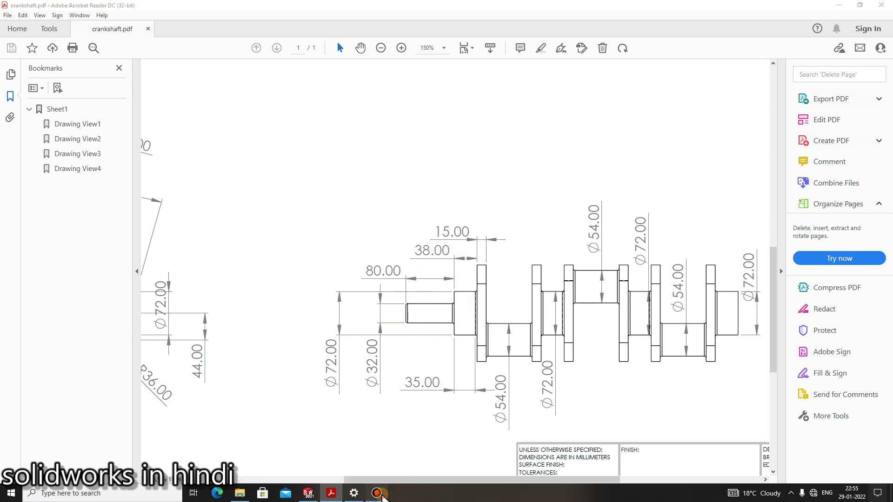
left_click(376, 494)
left_click(376, 493)
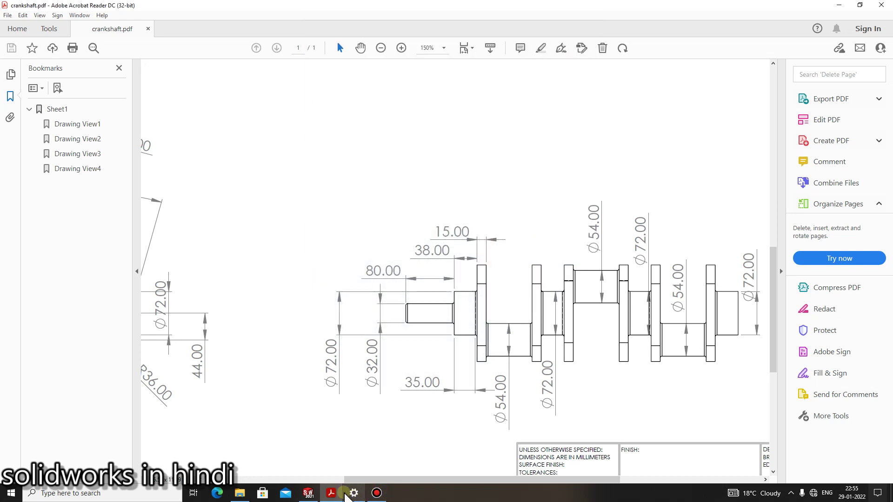
left_click(308, 493)
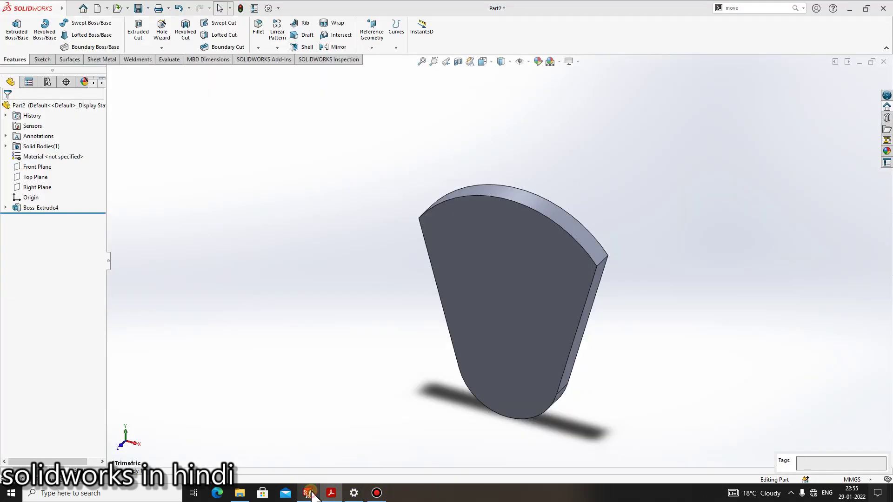
Sketch a circle centred on the origin on the web's front face
left_click(40, 60)
left_click(9, 32)
left_click(483, 293)
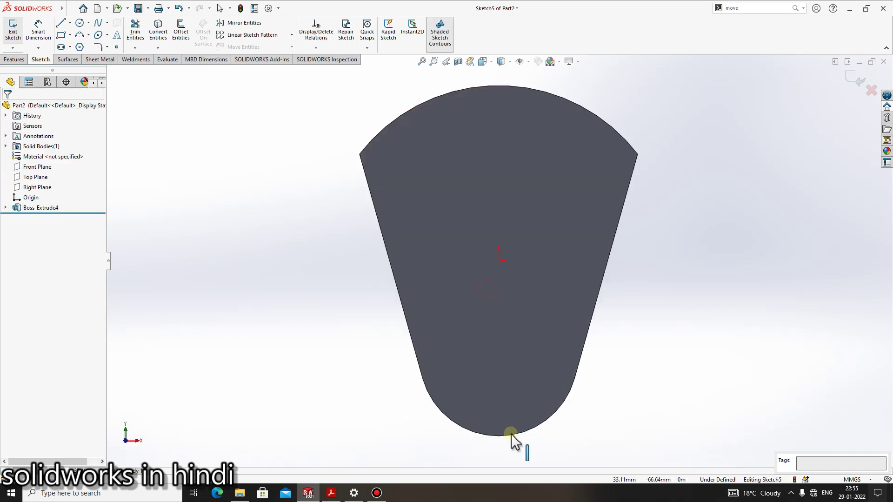
left_click(80, 22)
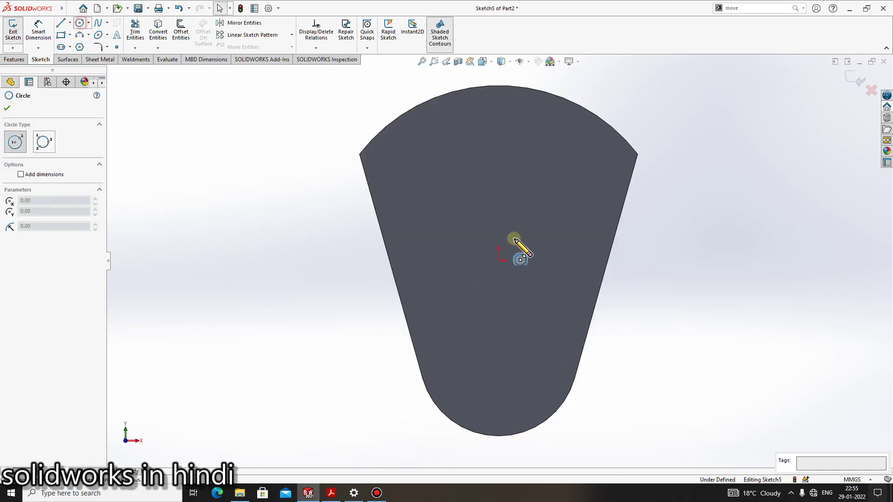
left_click(499, 261)
left_click(535, 237)
key("Escape")
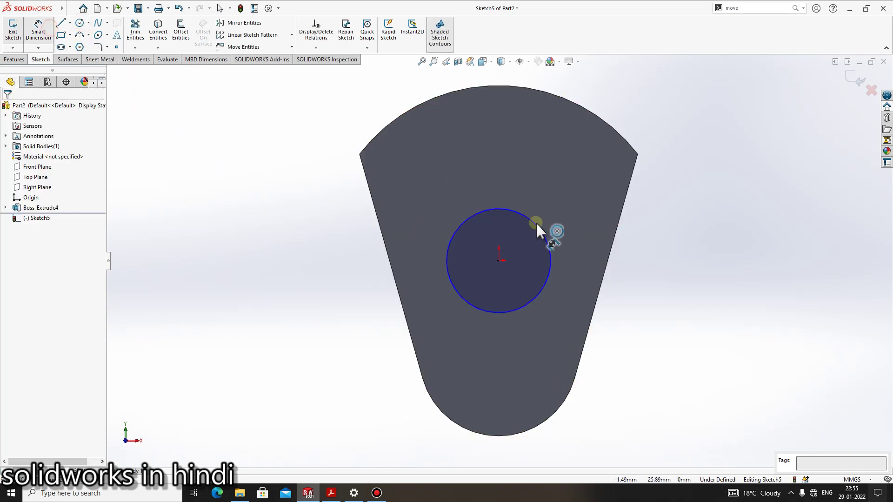
Dimension the circle to Ø72 mm after checking the drawing
left_click(530, 222)
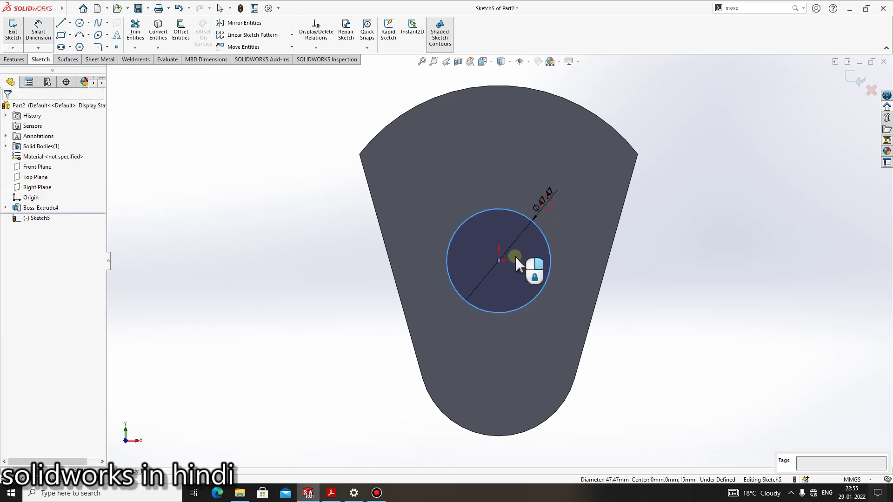
left_click(512, 204)
left_click(335, 495)
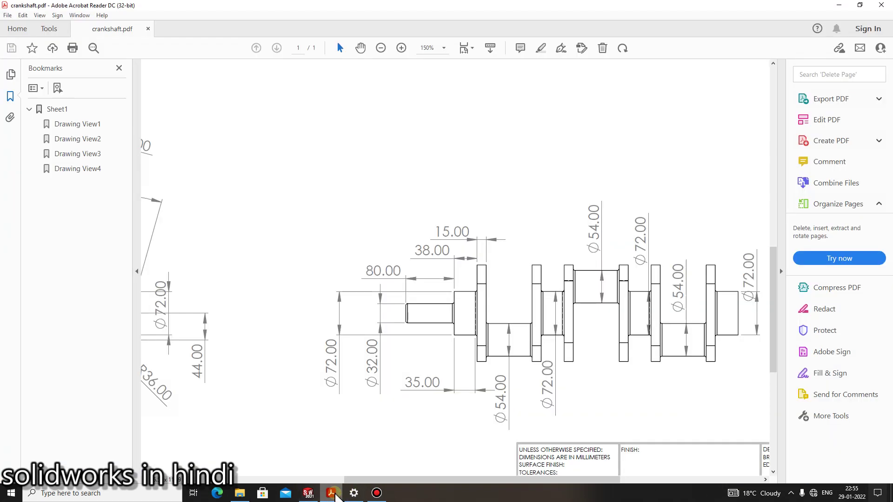
left_click(335, 494)
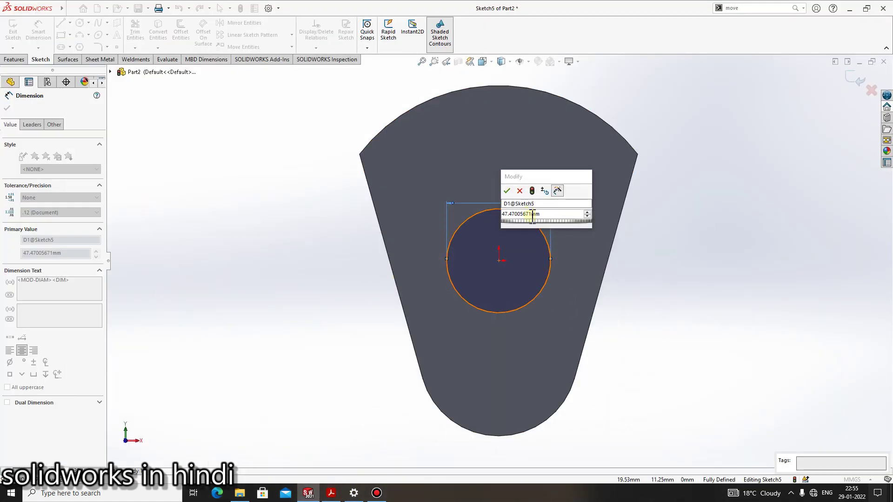
type("72")
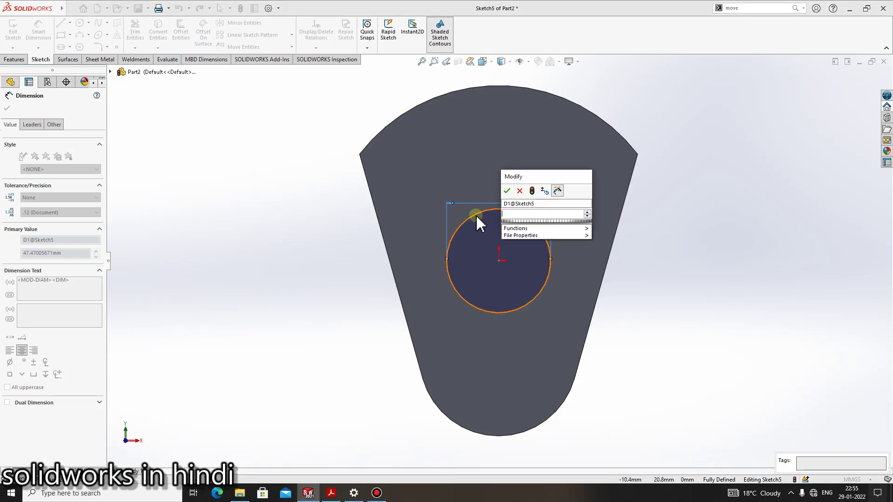
key("Return")
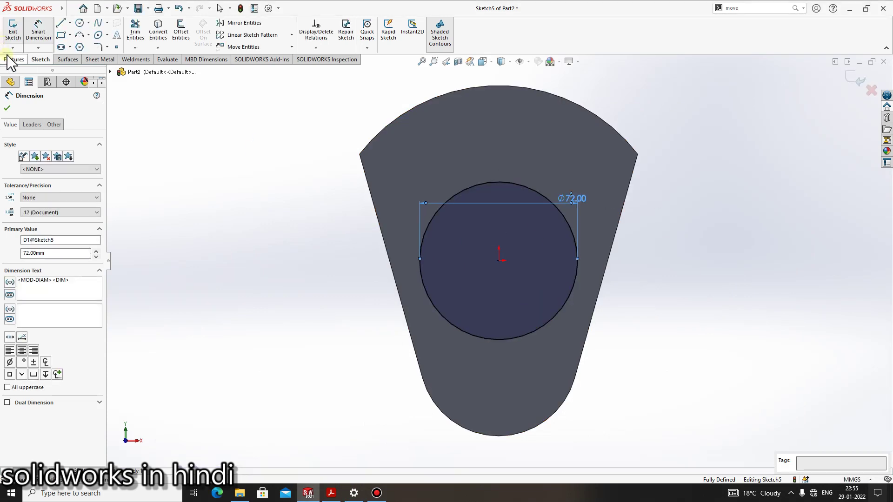
Extrude the Ø72 circle 36 mm into the journal Boss-Extrude5
left_click(14, 59)
left_click(232, 264)
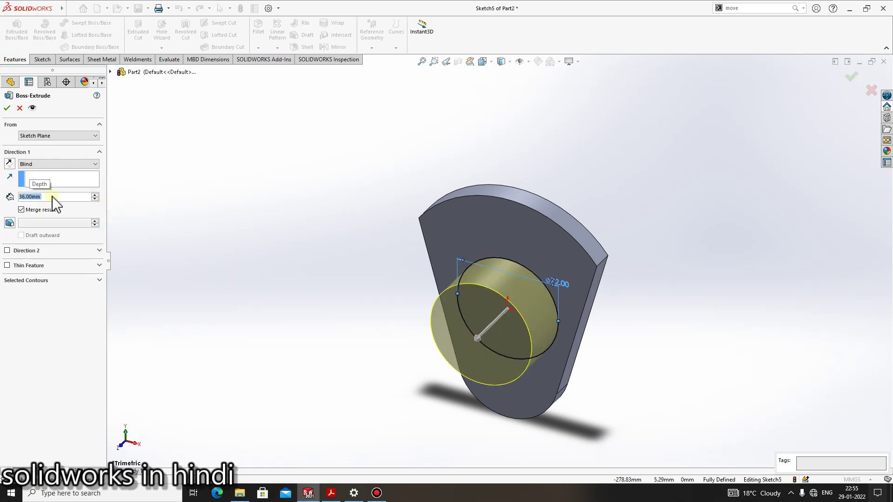
key("Return")
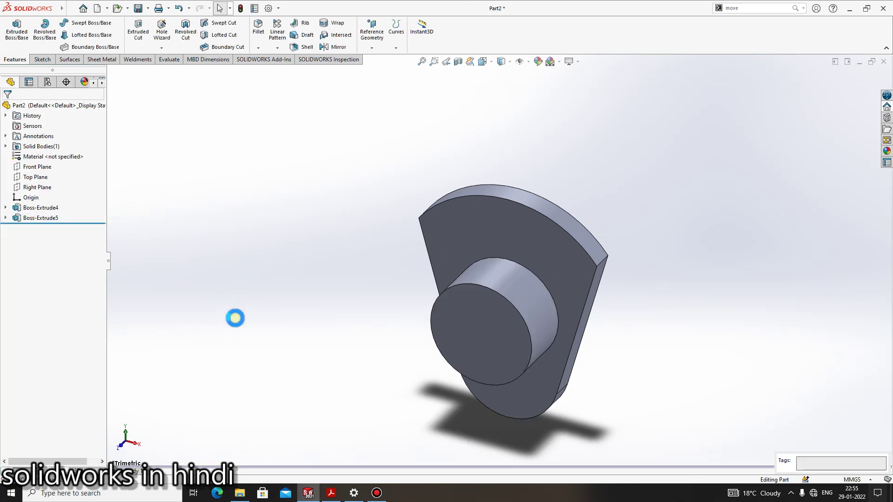
Pan and zoom the crankshaft PDF to show the end view's 15, 38, 80 and 35 lengths
left_click(332, 494)
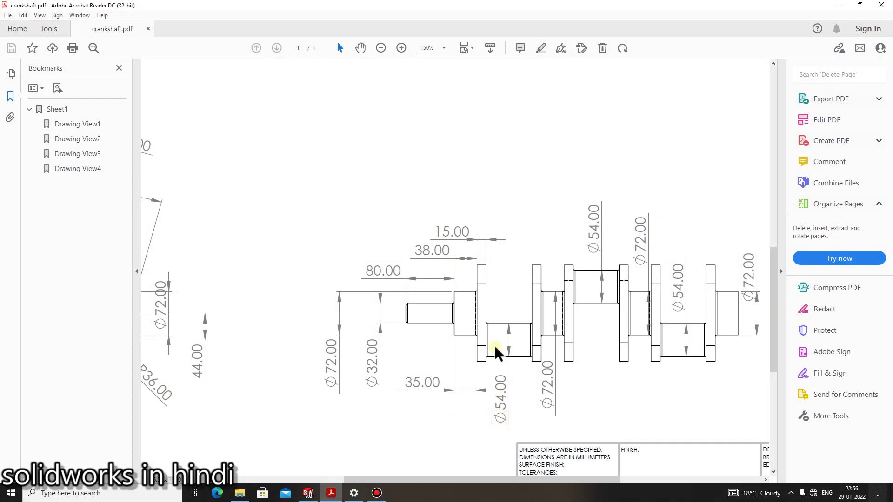
left_click_drag(409, 479, 321, 479)
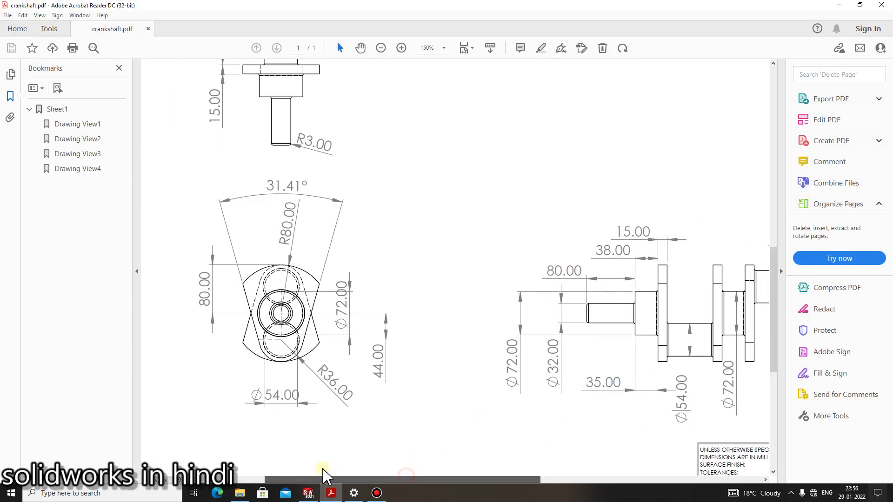
scroll(389, 239, "up", 2, "ctrl")
scroll(422, 265, "down", 3, "ctrl")
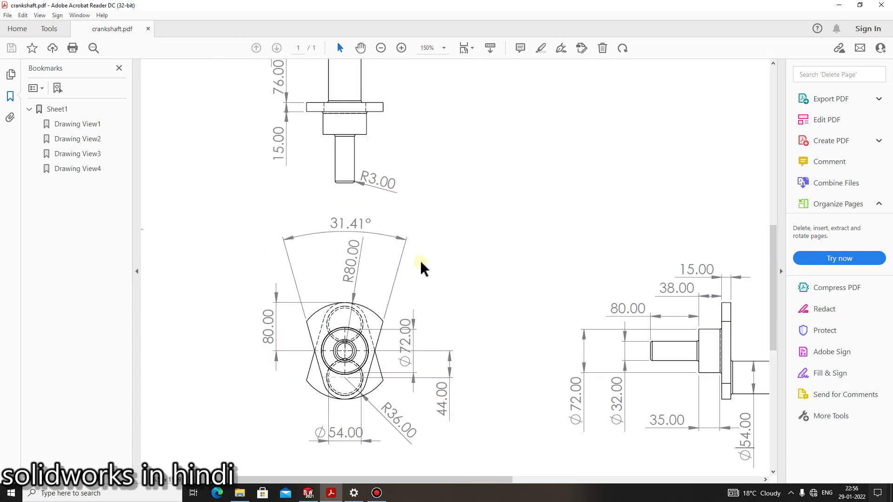
scroll(459, 295, "down", 1, "ctrl")
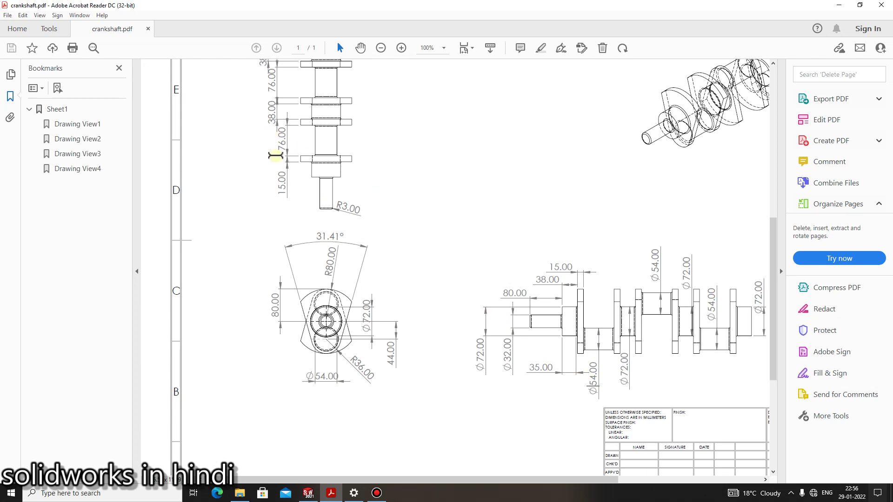
left_click(377, 496)
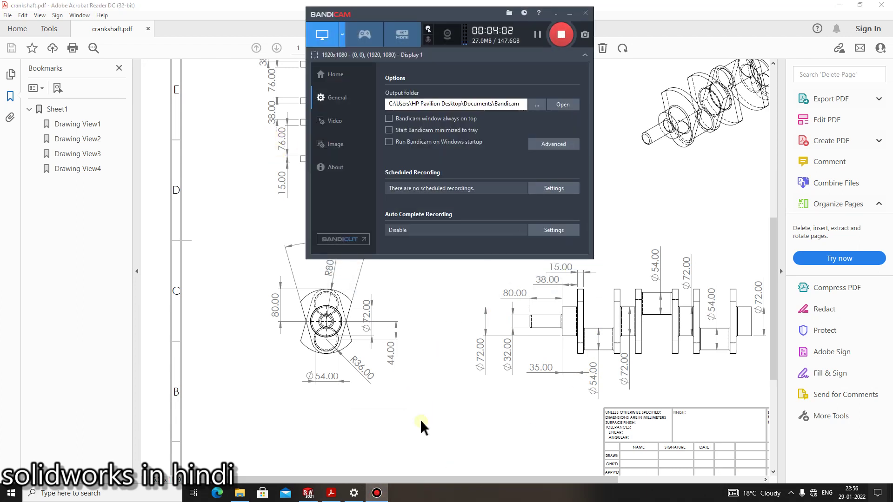
Start a sketch on the web's back face and delete a misplaced first circle
left_click(305, 497)
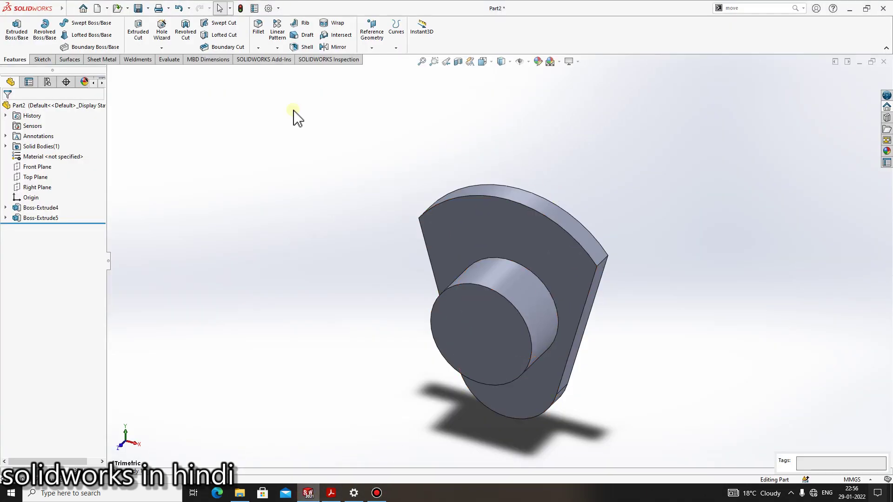
left_click(41, 59)
left_click(22, 33)
left_click(527, 224)
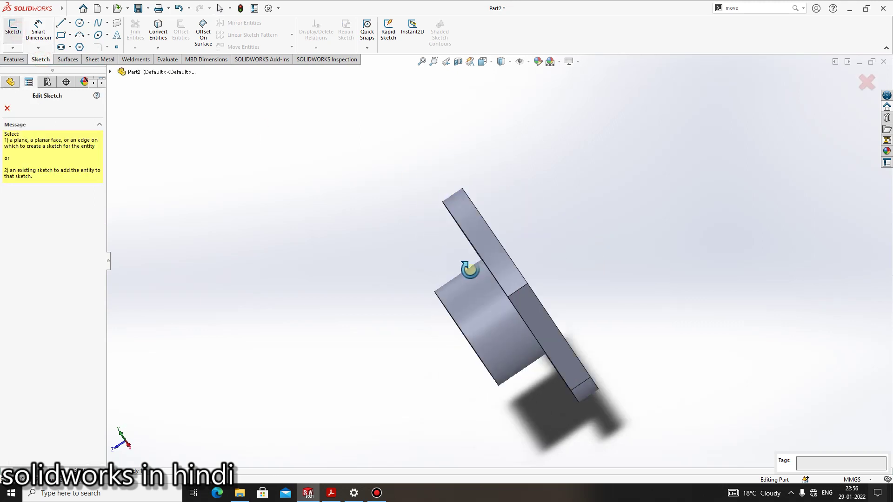
left_click(80, 23)
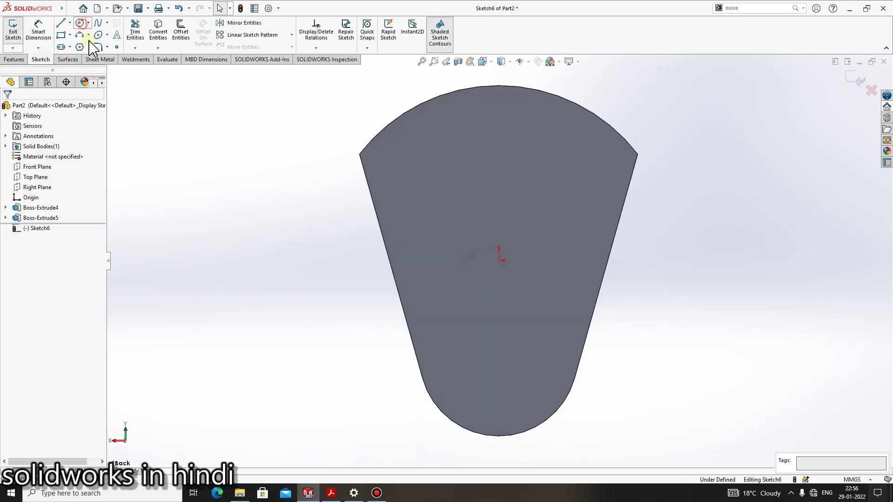
left_click_drag(499, 260, 551, 213)
left_click(538, 217)
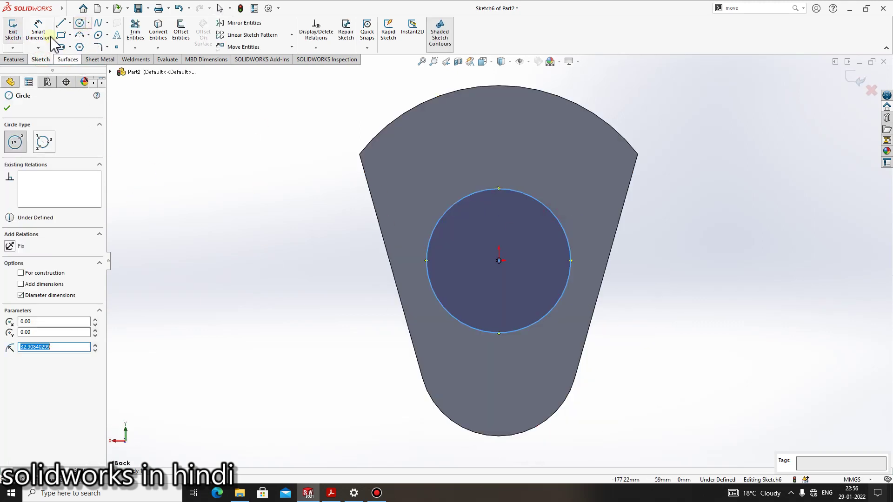
left_click(331, 494)
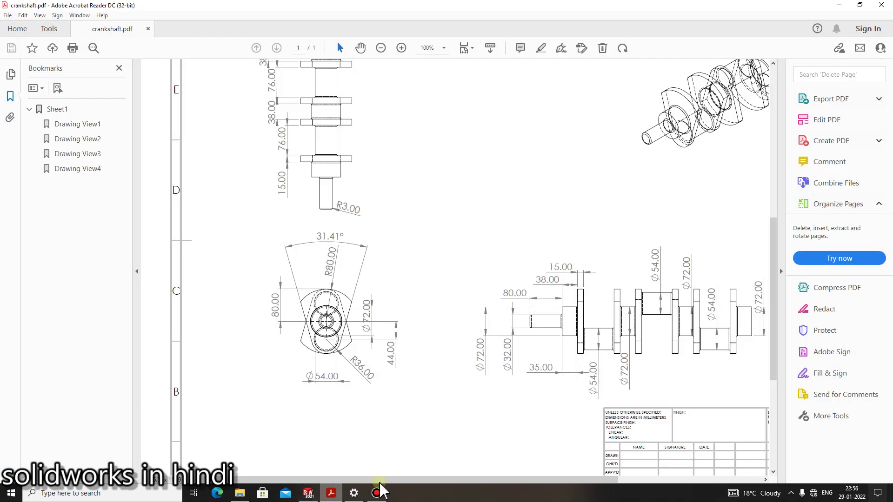
left_click(311, 494)
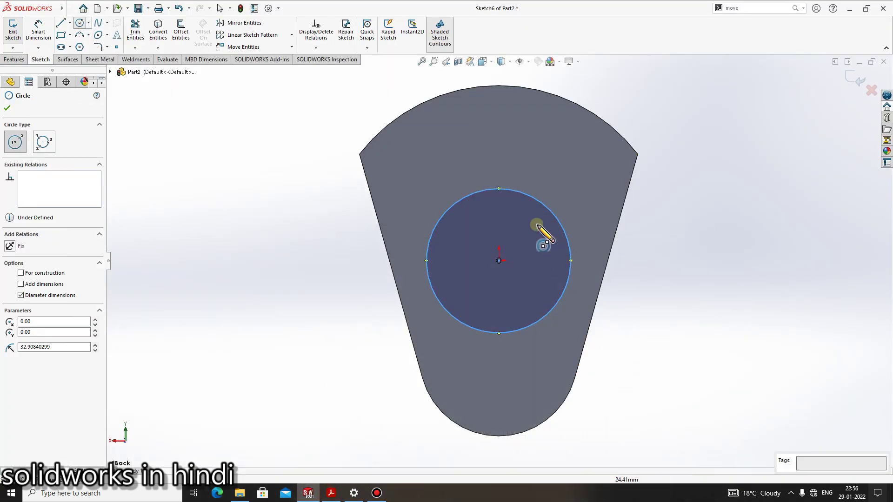
left_click(525, 194)
key("Delete")
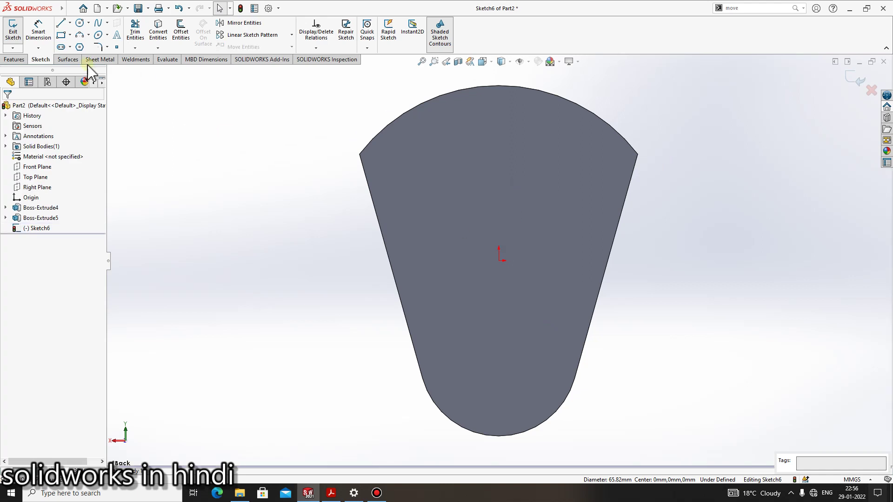
Draw a Ø54 mm circle centred on the lower arc's centre, fully defining the sketch
left_click(80, 23)
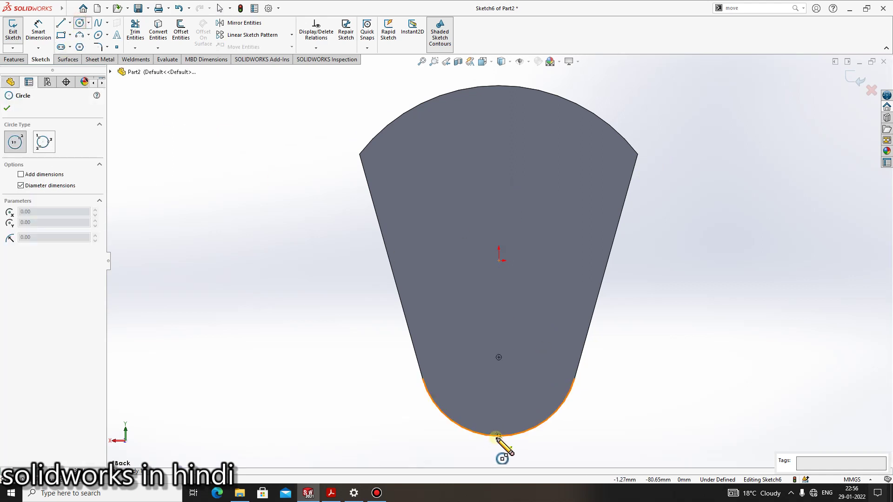
left_click(499, 358)
left_click(563, 339)
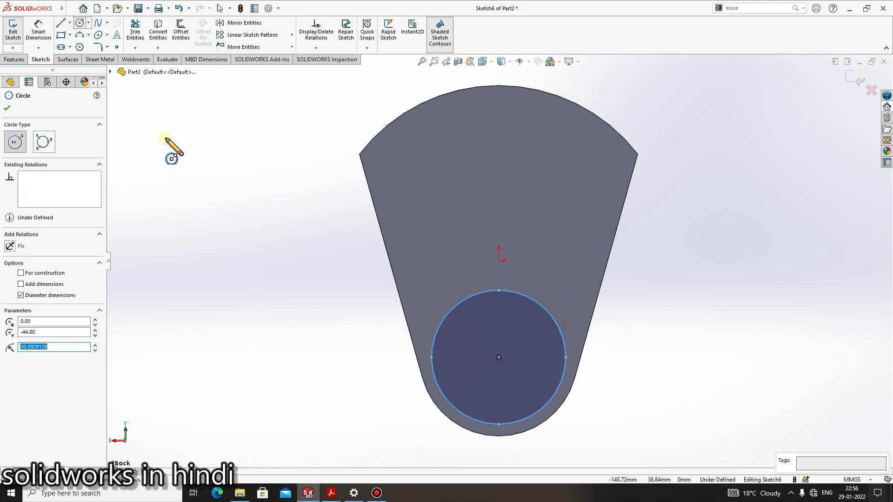
left_click(41, 29)
left_click(522, 295)
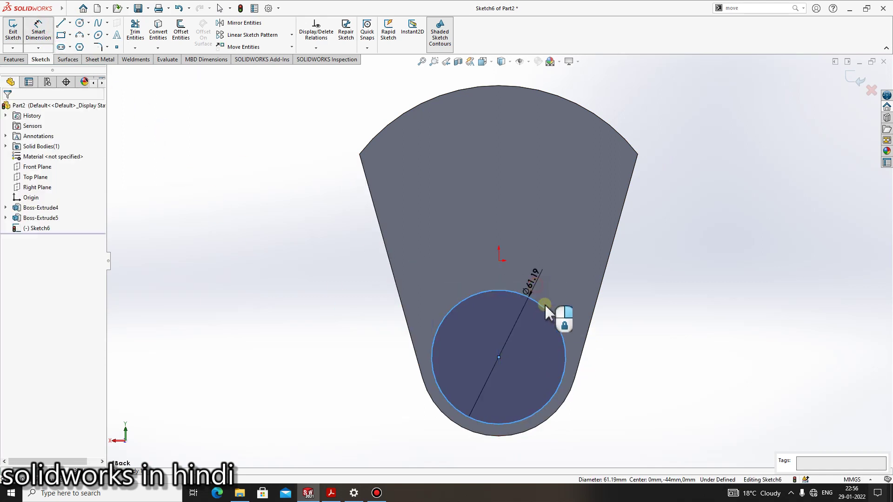
left_click(534, 387)
type("54")
key("Return")
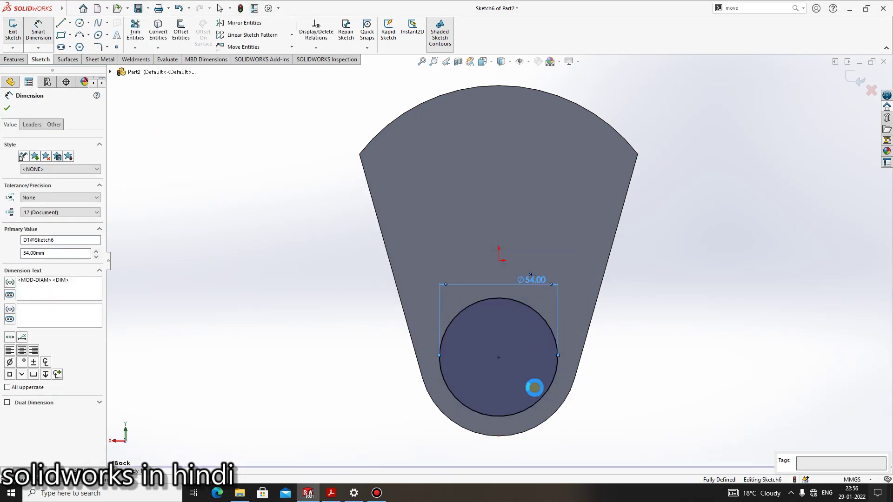
left_click(7, 108)
Extrude the Ø54 circle 76 mm into a journal cylinder off the web
left_click(13, 61)
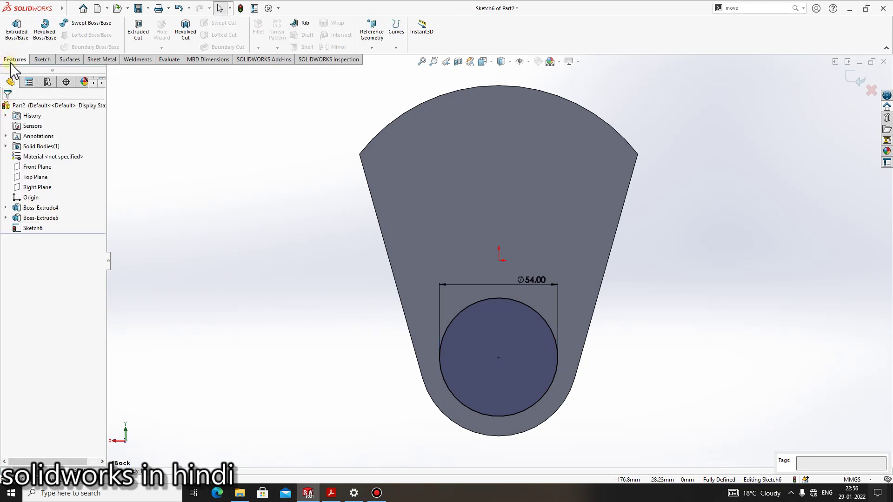
left_click(17, 34)
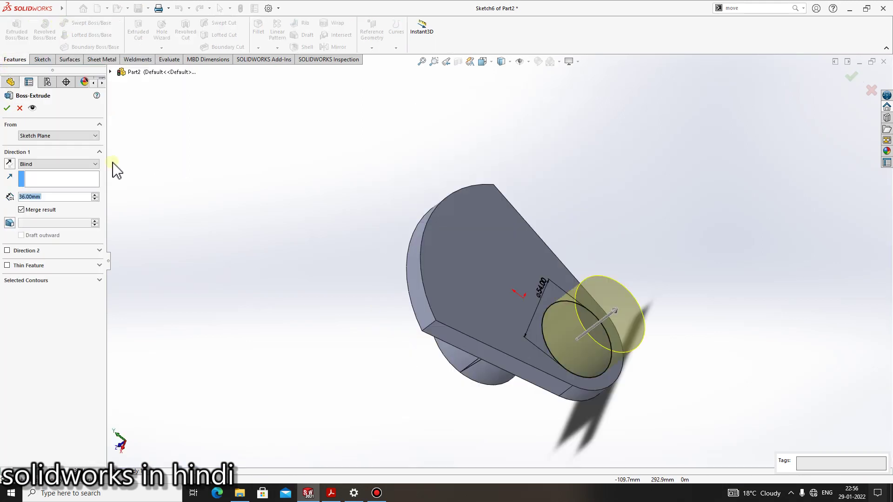
type("76")
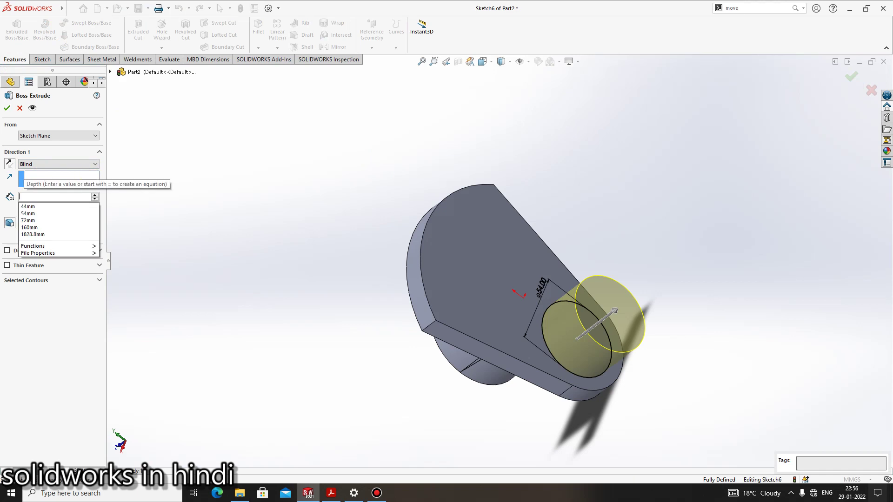
key("Return")
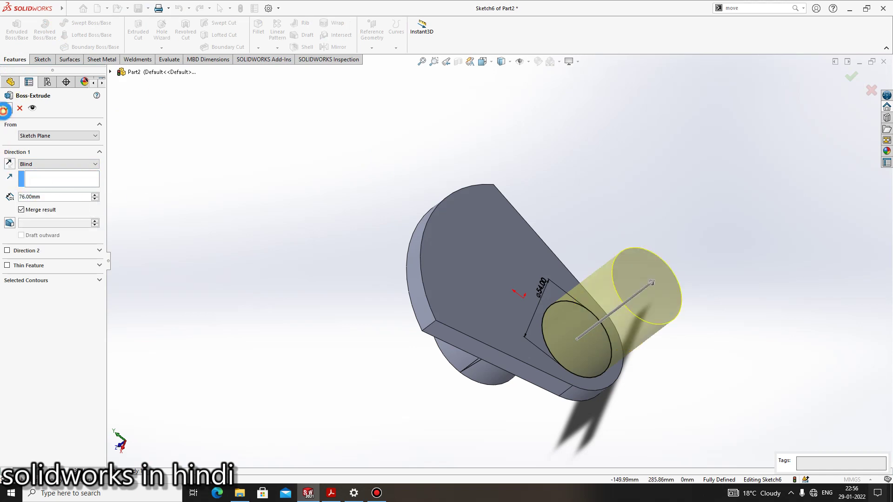
left_click(330, 492)
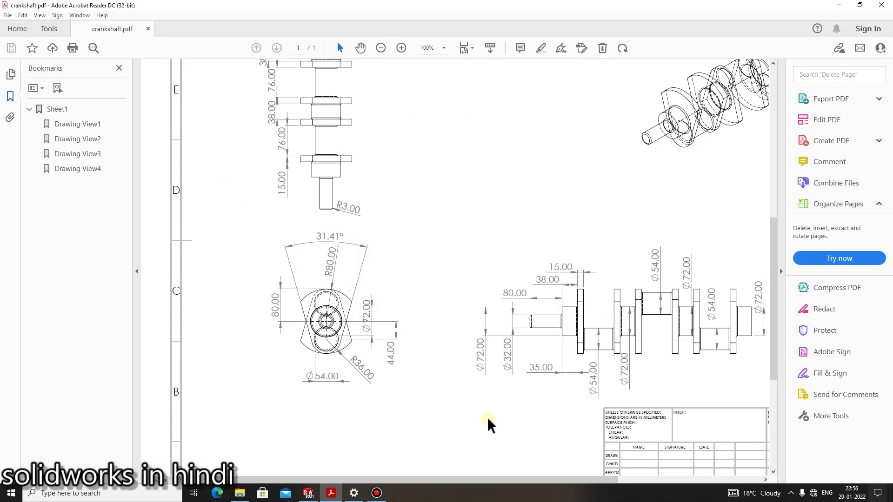
mouse_move(377, 493)
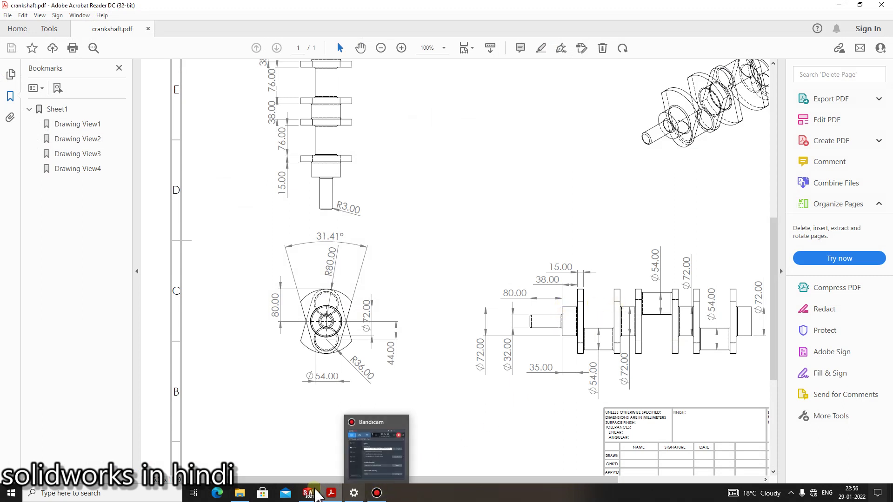
Create Plane3 midway between the web's flat face and the cylinder end face
left_click(315, 492)
left_click(371, 40)
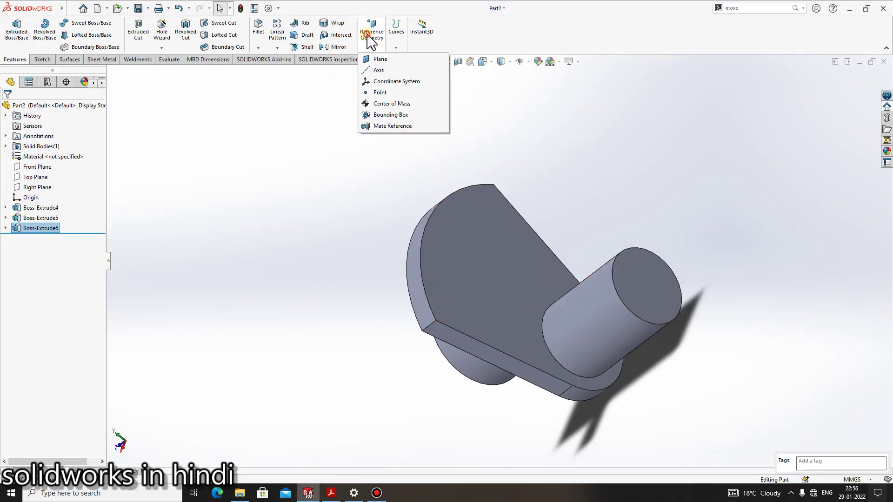
left_click(379, 59)
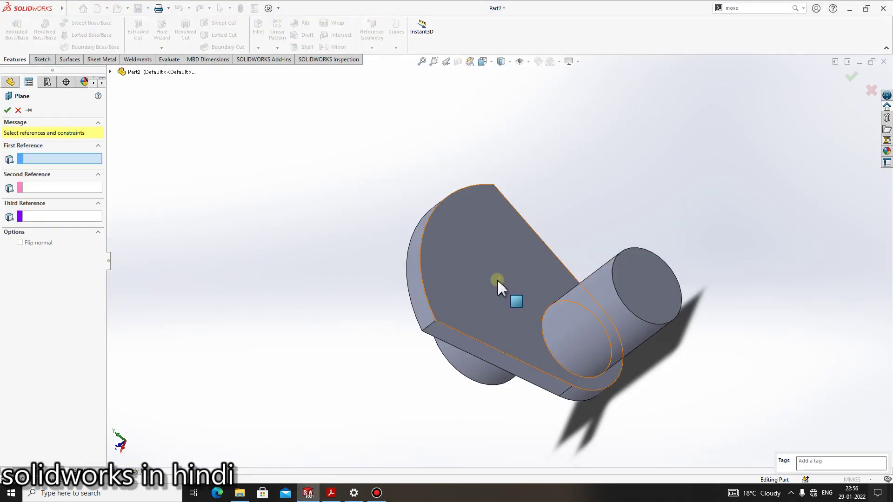
left_click(496, 280)
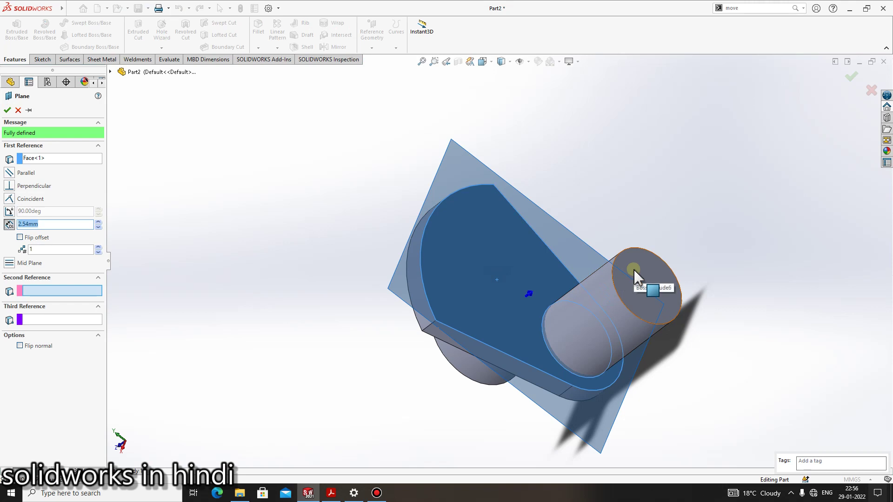
left_click(633, 269)
left_click(7, 109)
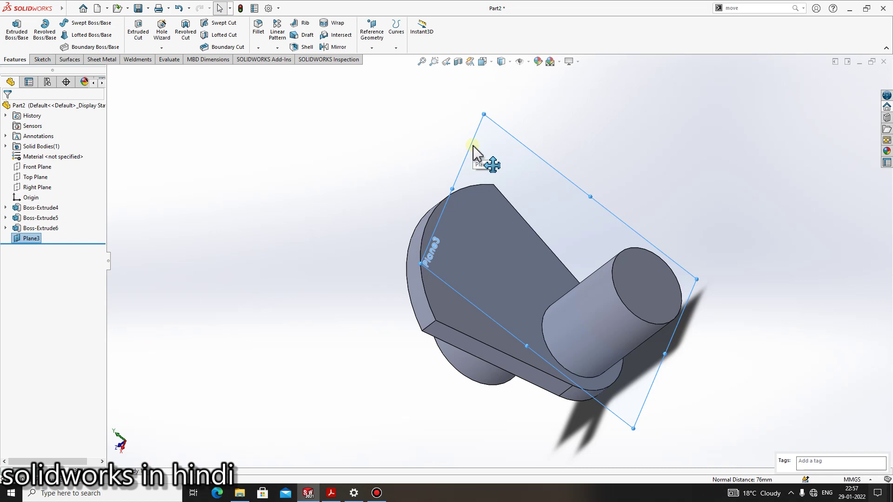
Mirror the web-and-journal body about Plane3 to create Mirror3
left_click(272, 47)
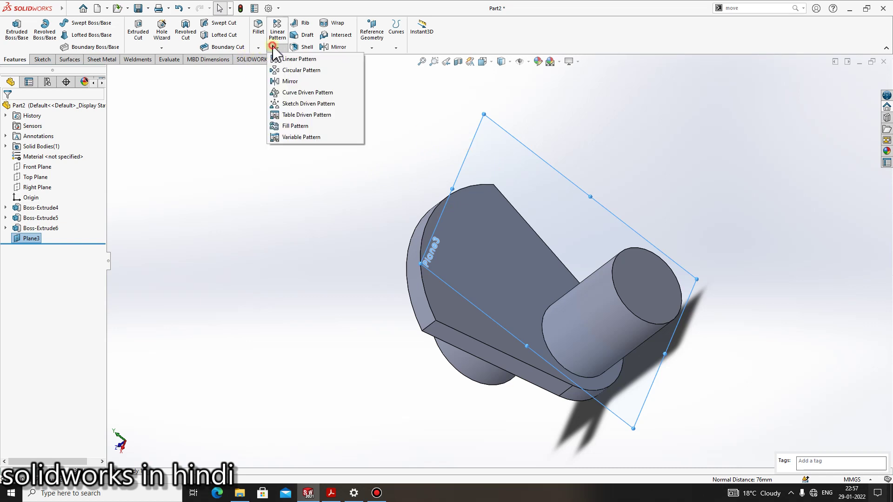
left_click(290, 81)
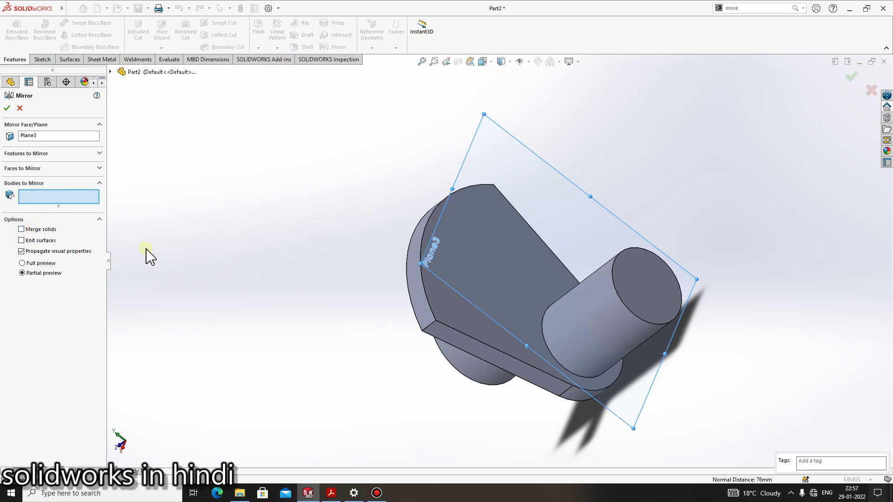
left_click(425, 306)
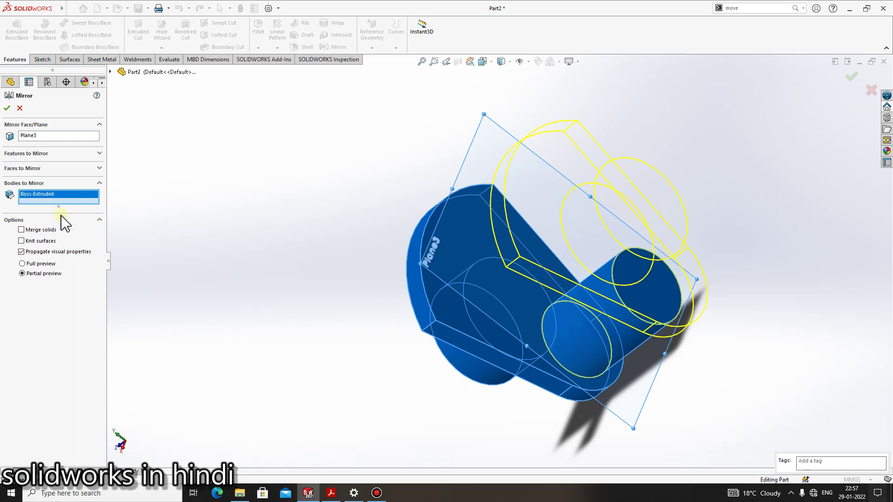
left_click(7, 108)
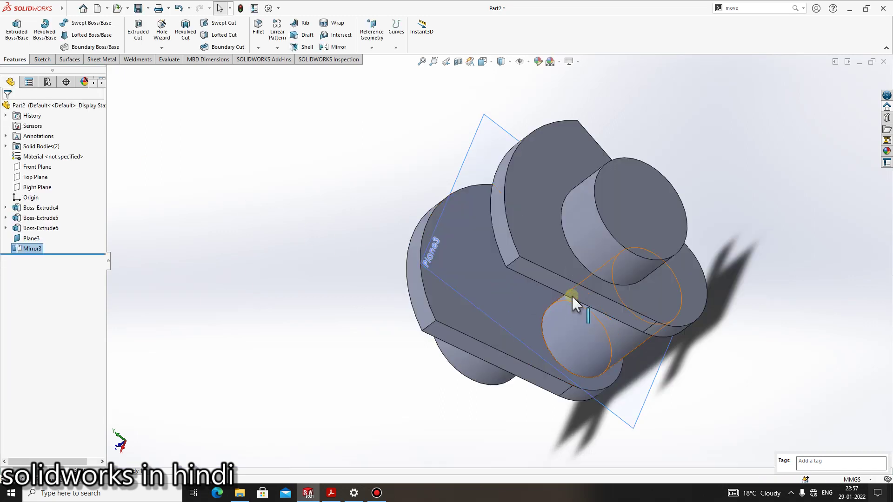
mouse_move(636, 139)
middle_mouse_down()
mouse_move(647, 283)
mouse_move(668, 160)
middle_mouse_up()
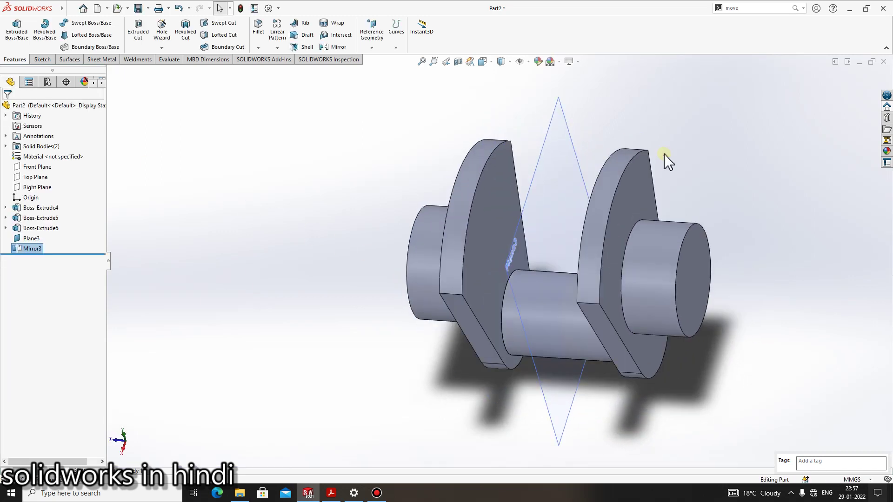
Check the drawing, then create Plane4 between the right web's outer face and journal end
left_click(333, 494)
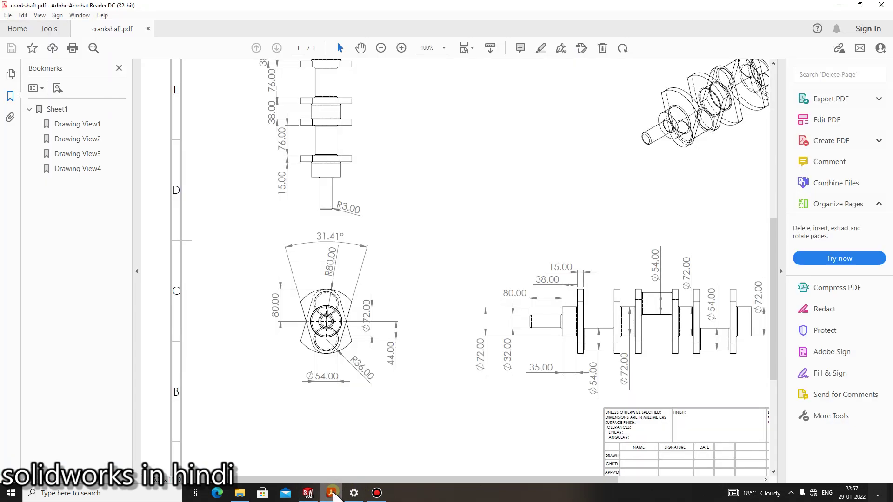
scroll(536, 289, "up", 1)
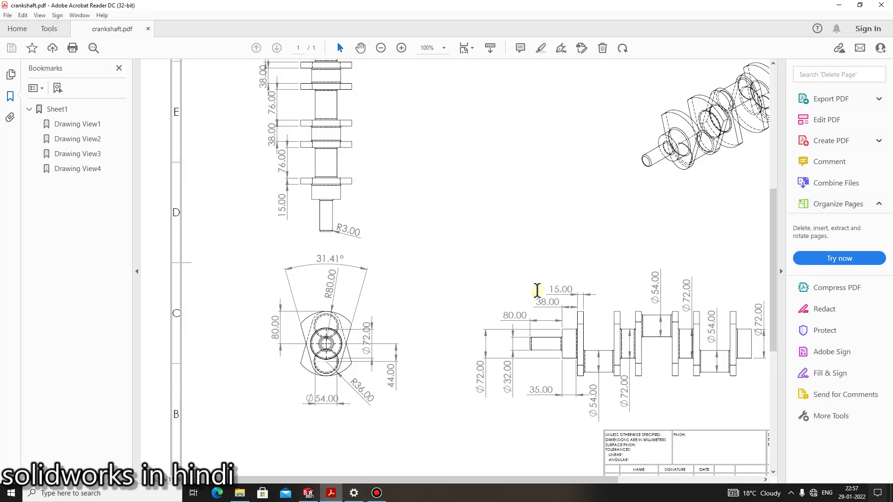
scroll(609, 315, "up", 1)
scroll(688, 216, "up", 1)
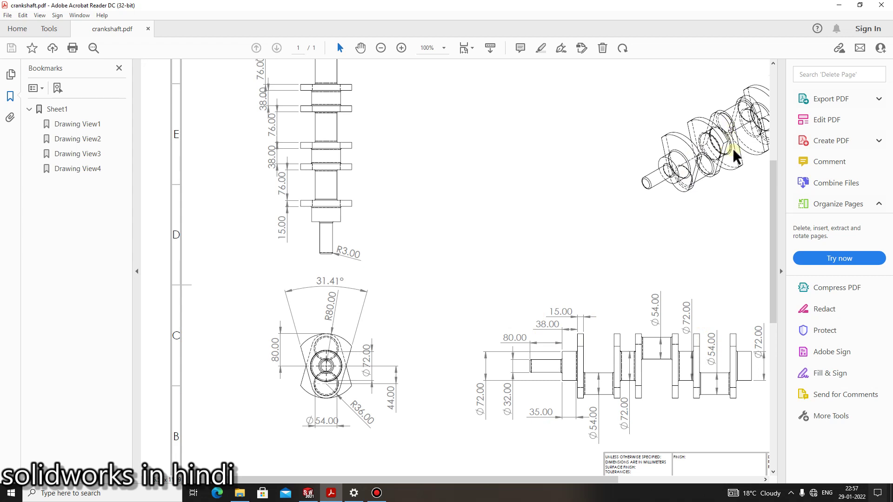
left_click(308, 493)
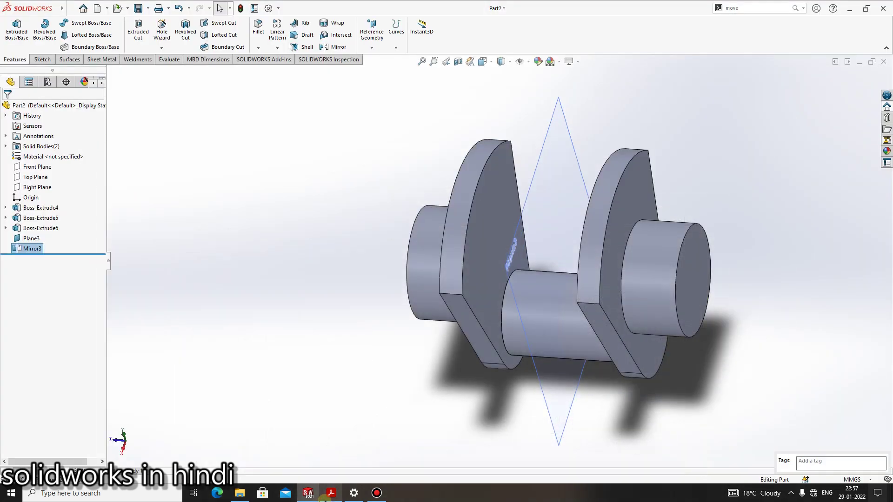
left_click(376, 41)
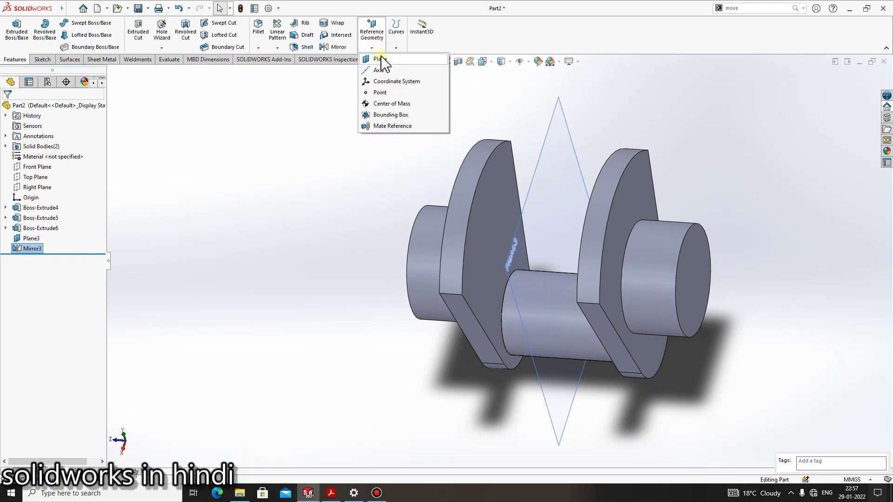
left_click(378, 60)
left_click(624, 221)
left_click(684, 260)
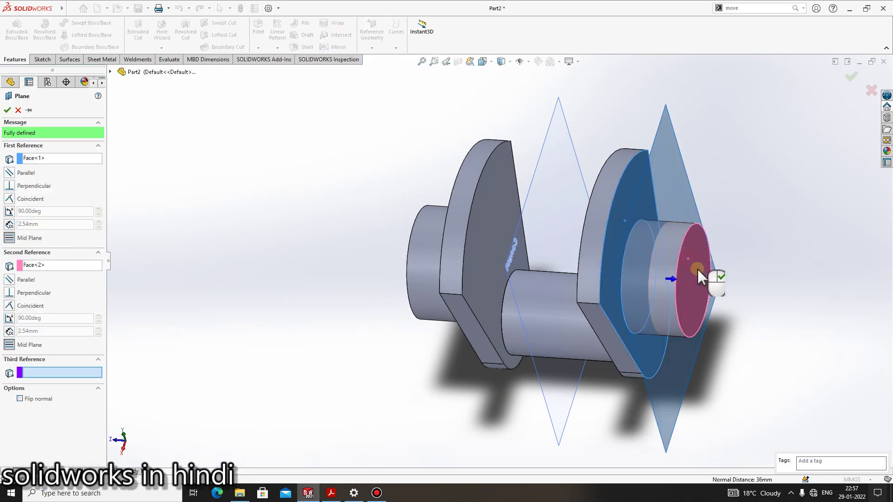
left_click(7, 110)
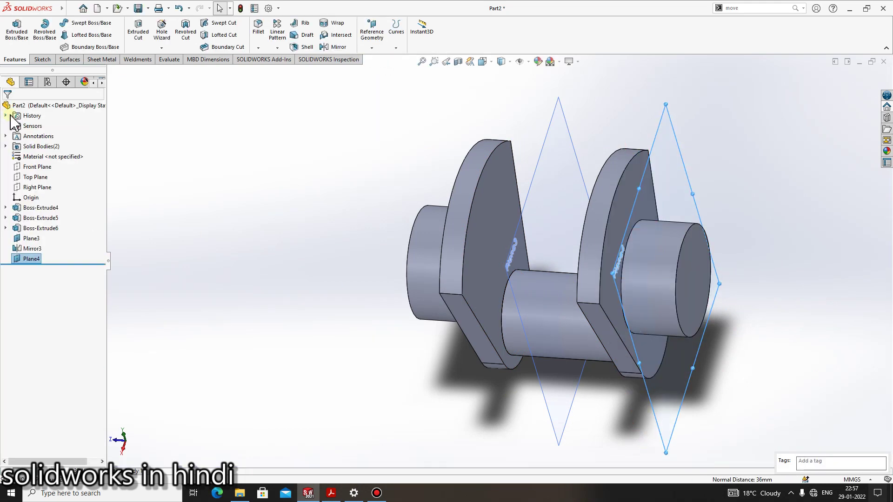
Mirror the Mirror3 and Boss-Extrude6 bodies about Plane4 to create Mirror4
left_click(278, 48)
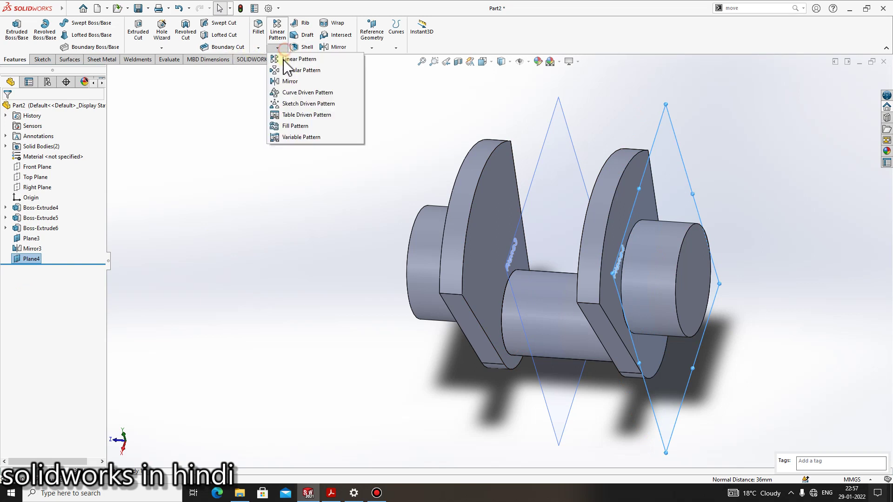
left_click(287, 80)
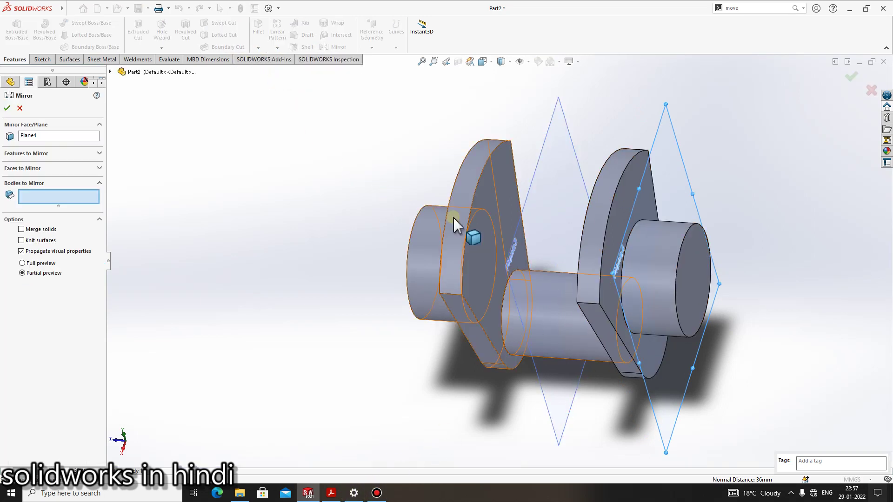
left_click(596, 210)
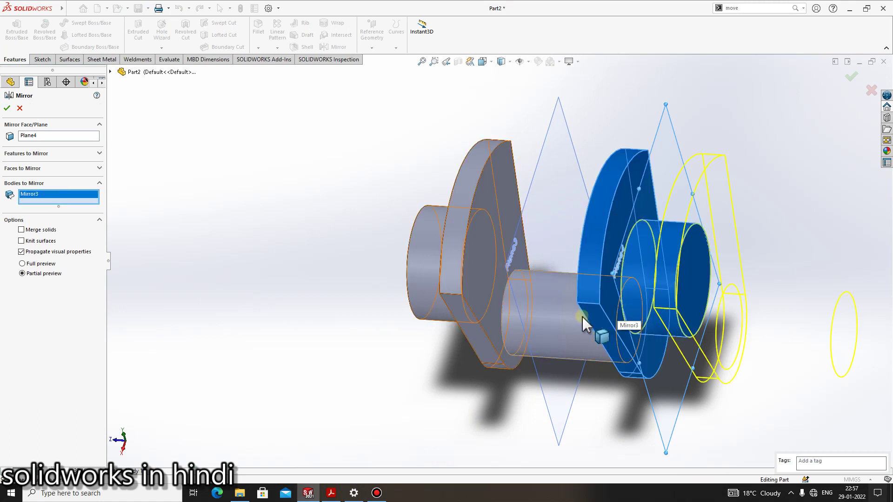
left_click(540, 306)
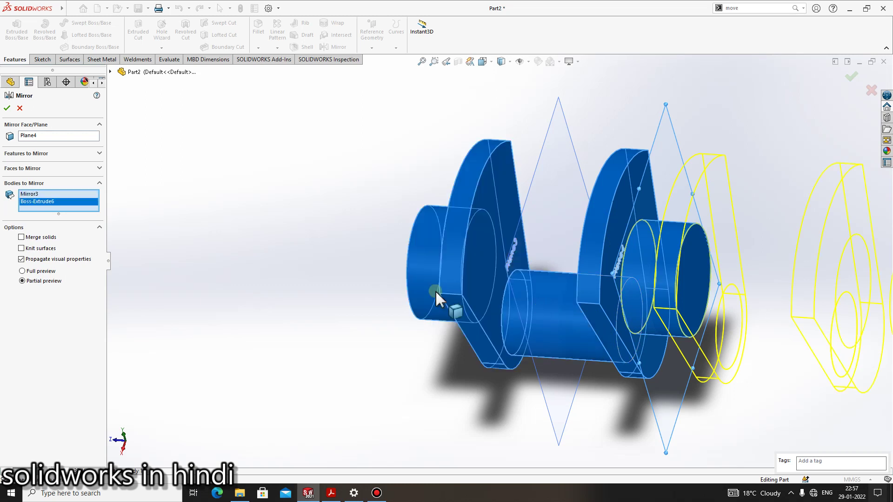
key("Return")
key("f")
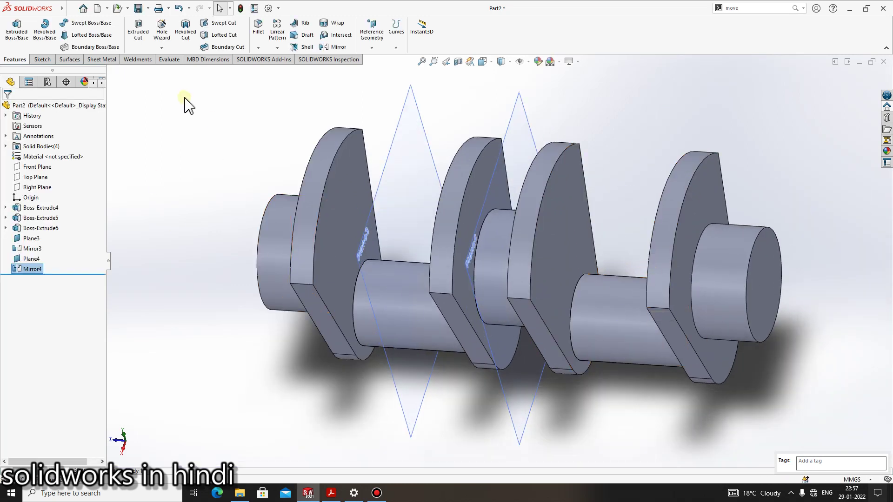
Start the Measure tool and compare the model with the crankshaft drawing's dimensions
left_click(169, 61)
left_click(78, 32)
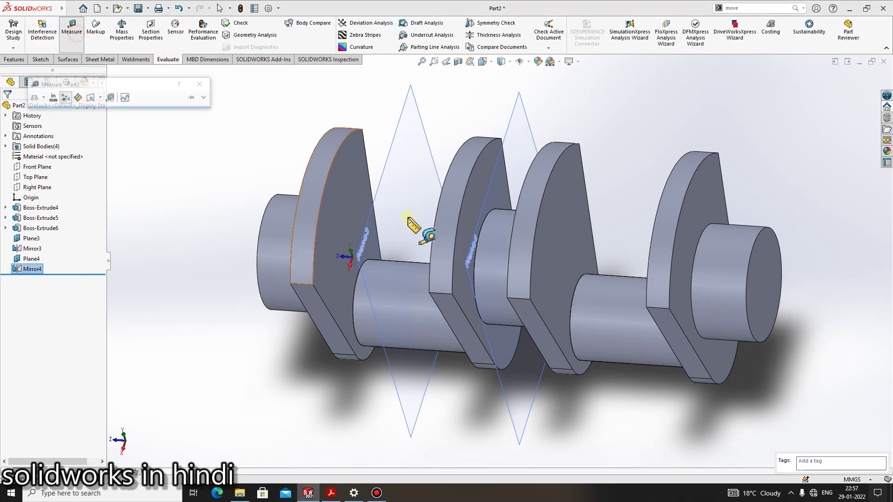
mouse_move(342, 294)
middle_mouse_down()
mouse_move(393, 313)
mouse_move(375, 277)
middle_mouse_up()
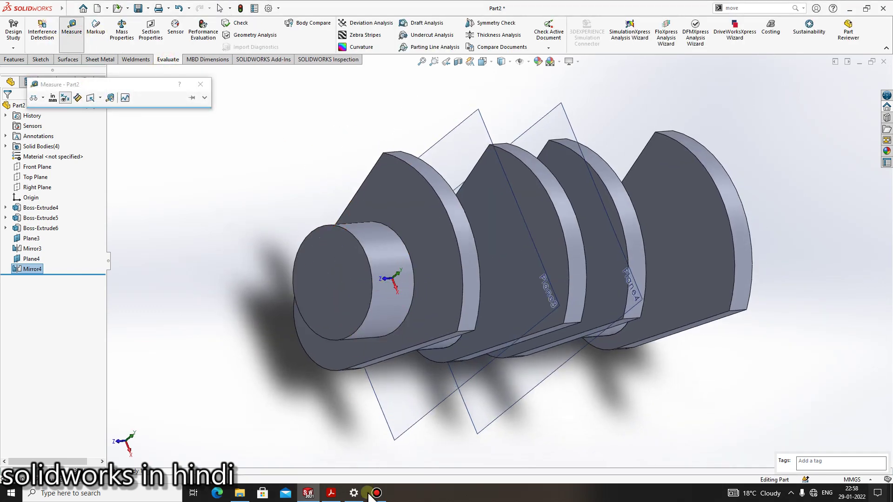
left_click(331, 493)
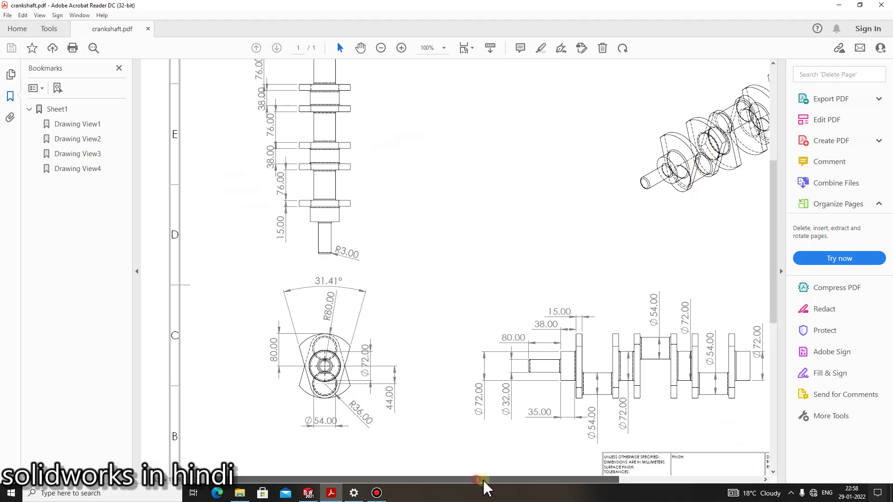
scroll(518, 309, "right", 3)
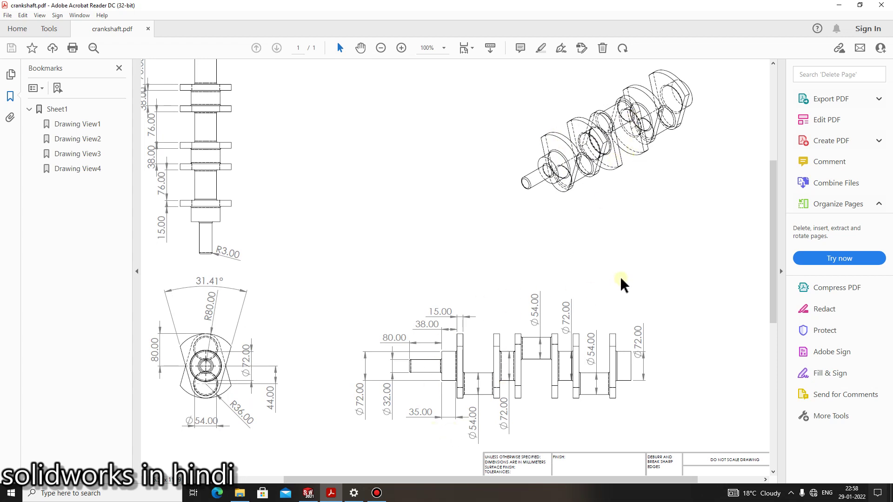
scroll(609, 284, "up", 1, "ctrl")
scroll(601, 277, "down", 2, "ctrl")
scroll(307, 215, "up", 1, "ctrl")
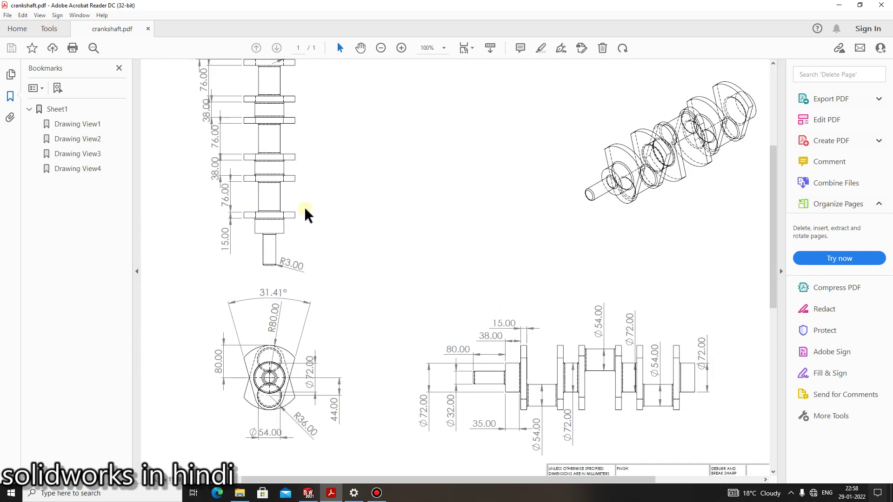
left_click(308, 493)
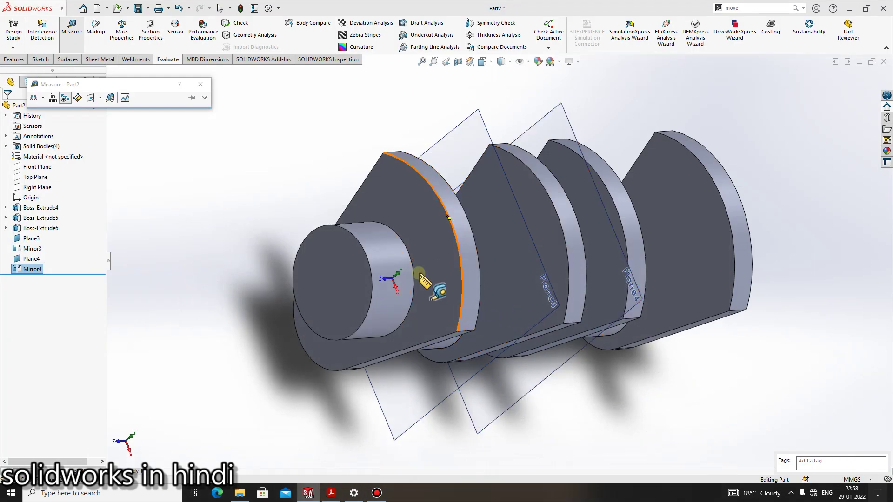
Measure the cylinder end face and third web face, then recheck the drawing
left_click(351, 264)
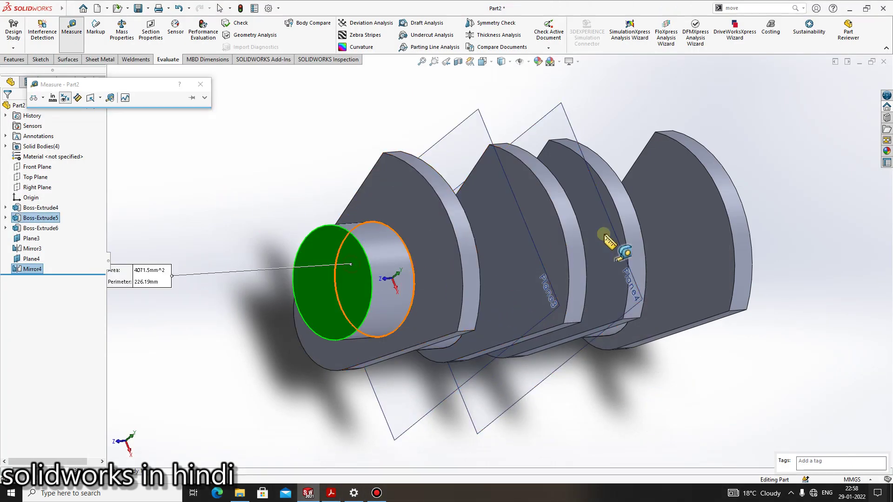
left_click(585, 206)
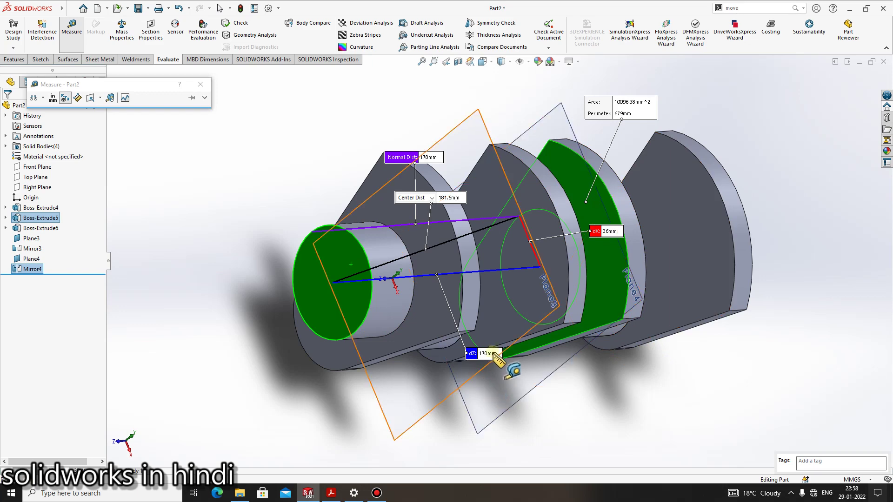
mouse_move(471, 367)
middle_mouse_down()
mouse_move(512, 282)
mouse_move(509, 239)
mouse_move(516, 244)
middle_mouse_up()
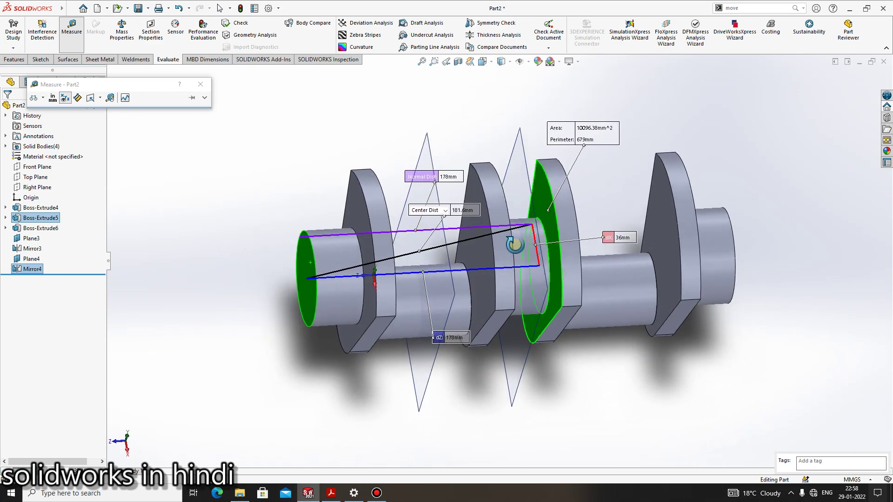
left_click(469, 425)
scroll(516, 269, "down", 3)
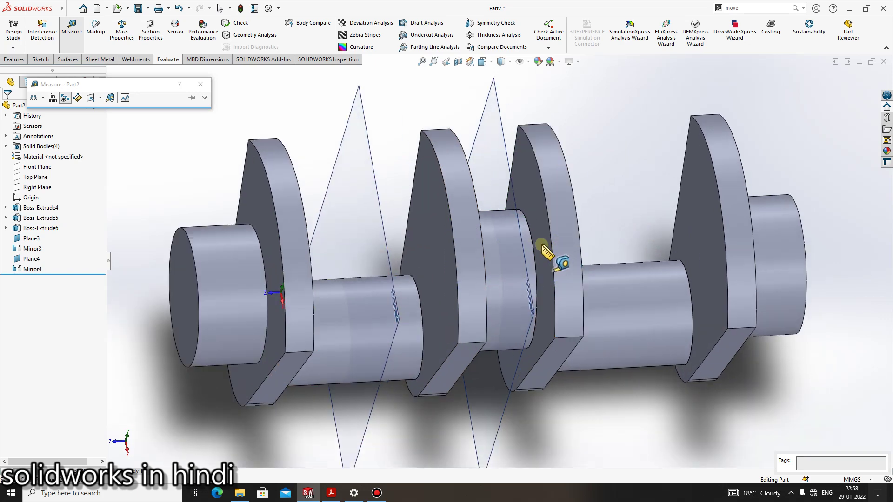
mouse_move(331, 492)
left_click(339, 496)
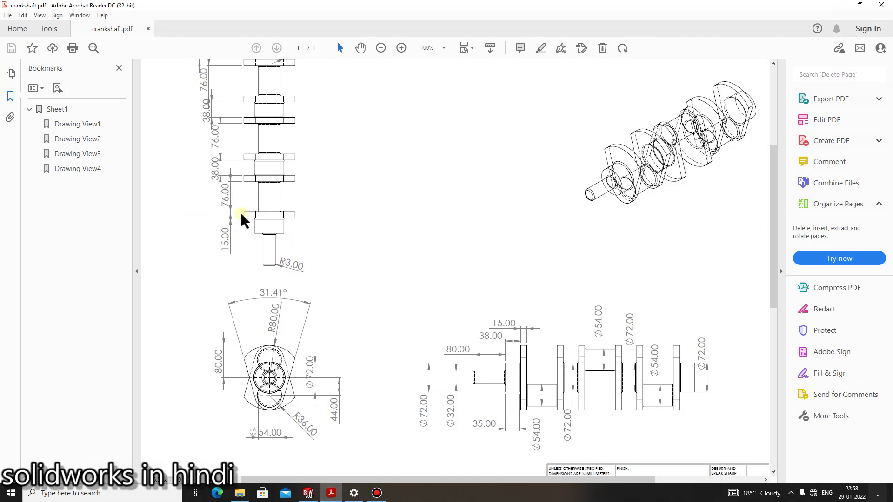
left_click(307, 493)
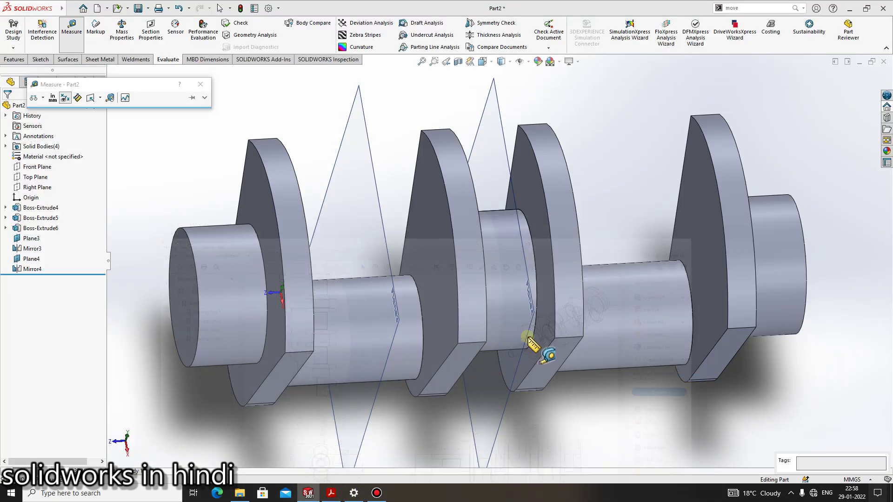
Measure the front end journal to the web: 36 mm, versus the drawing's 38
left_click(432, 246)
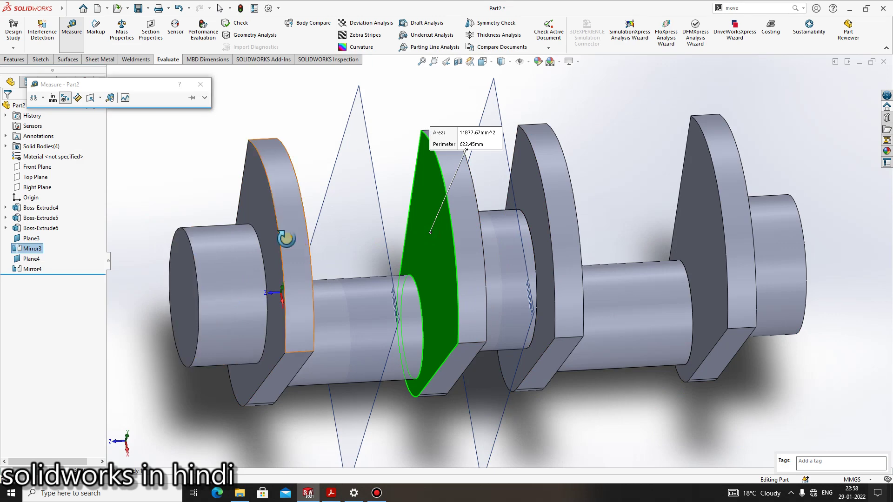
mouse_move(285, 235)
middle_mouse_down()
mouse_move(239, 268)
mouse_move(299, 263)
middle_mouse_up()
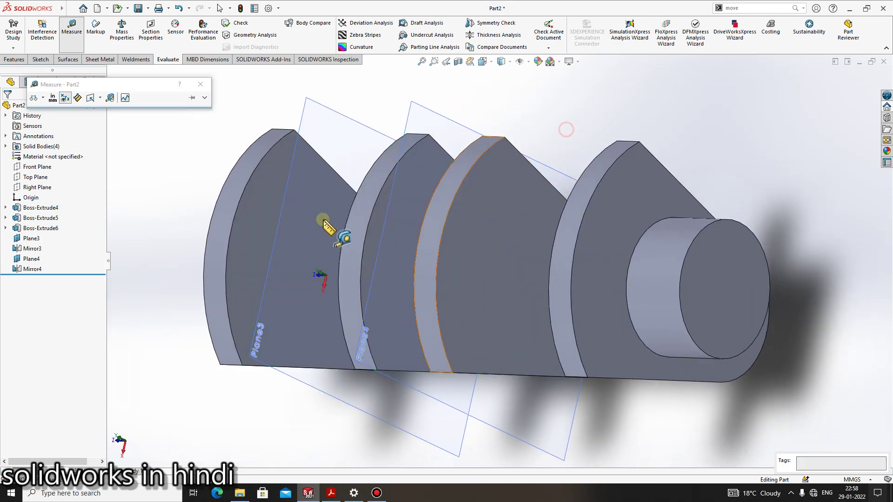
mouse_move(342, 239)
middle_mouse_down()
mouse_move(434, 229)
mouse_move(400, 298)
middle_mouse_up()
left_click(372, 279)
left_click(497, 279)
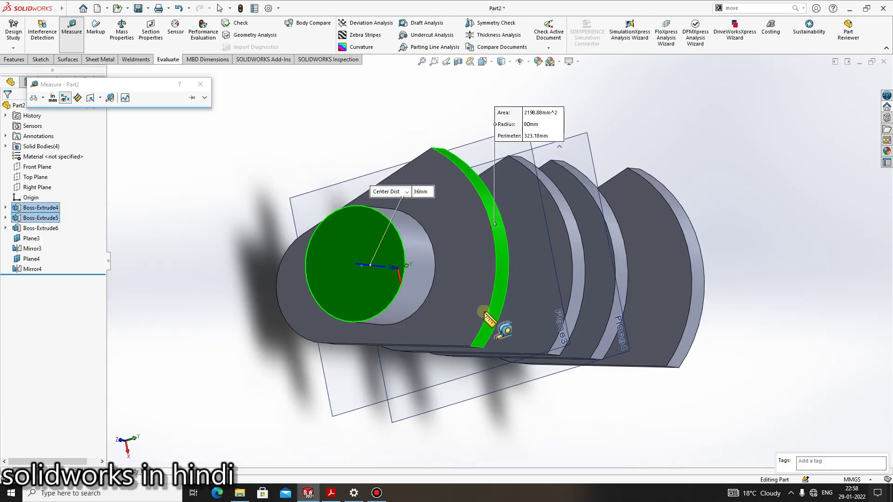
left_click(447, 141)
left_click(470, 214)
left_click(367, 209)
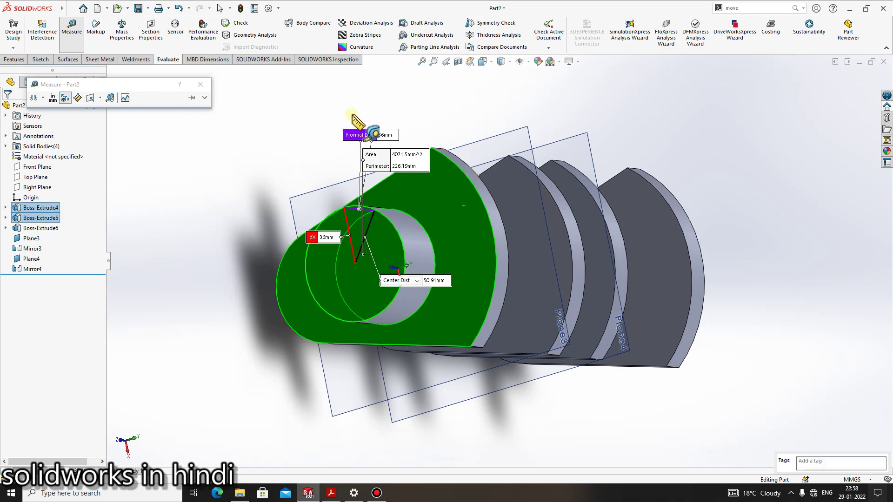
middle_click_drag(447, 259, 383, 293)
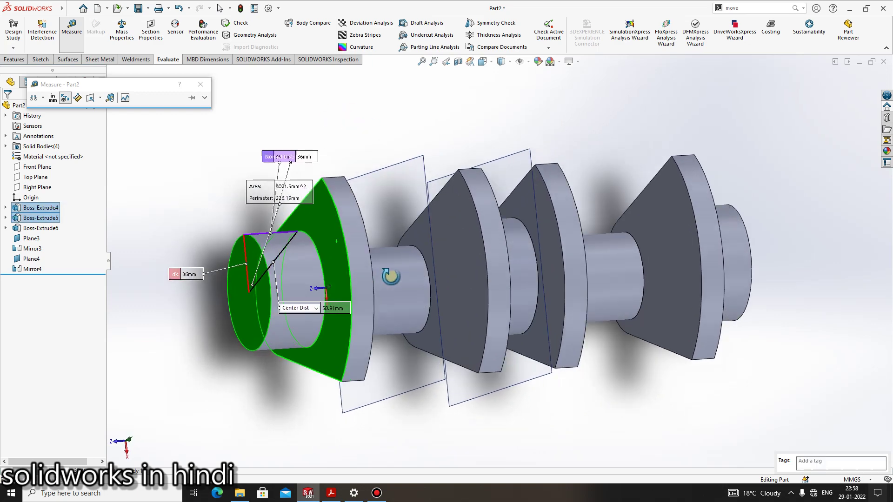
scroll(383, 293, "up", 2)
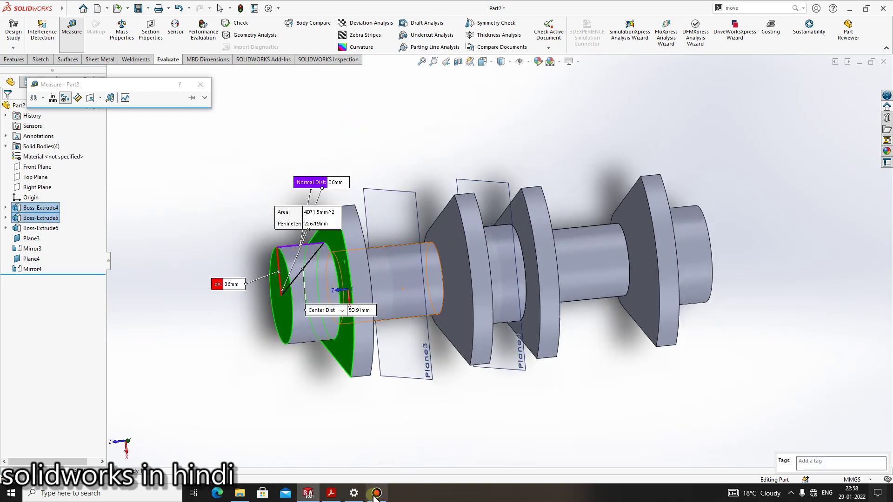
left_click(331, 493)
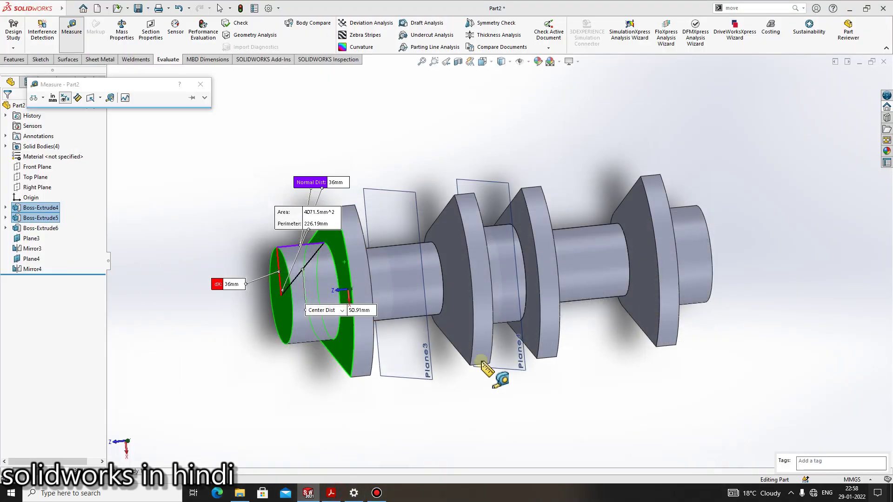
left_click(308, 493)
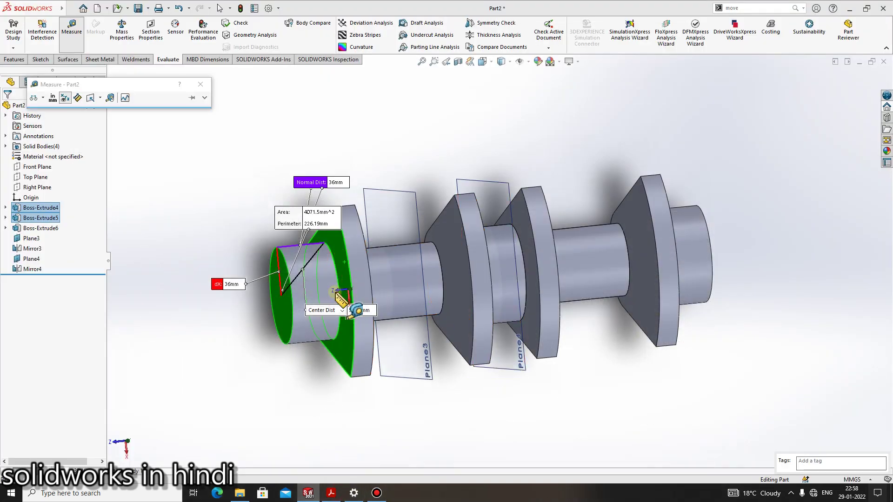
Edit Boss-Extrude5 to lengthen the front end journal from 36 mm to 38 mm
key("Escape")
left_click(327, 267)
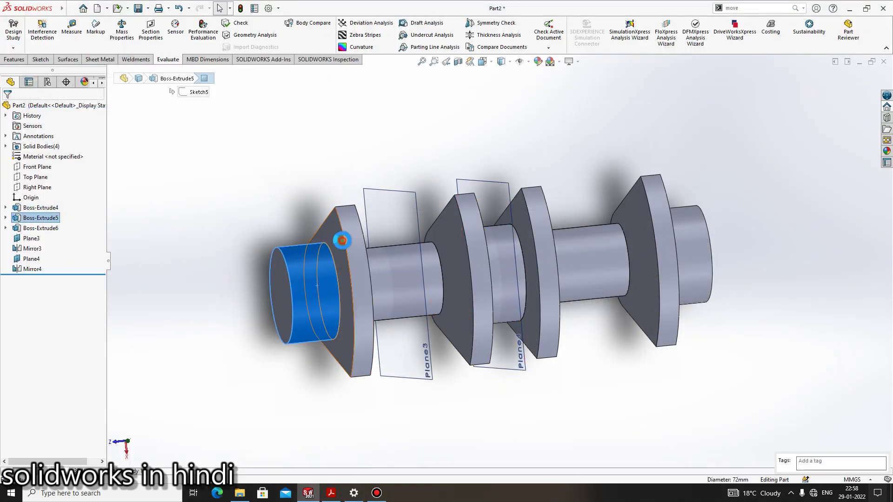
left_click(342, 241)
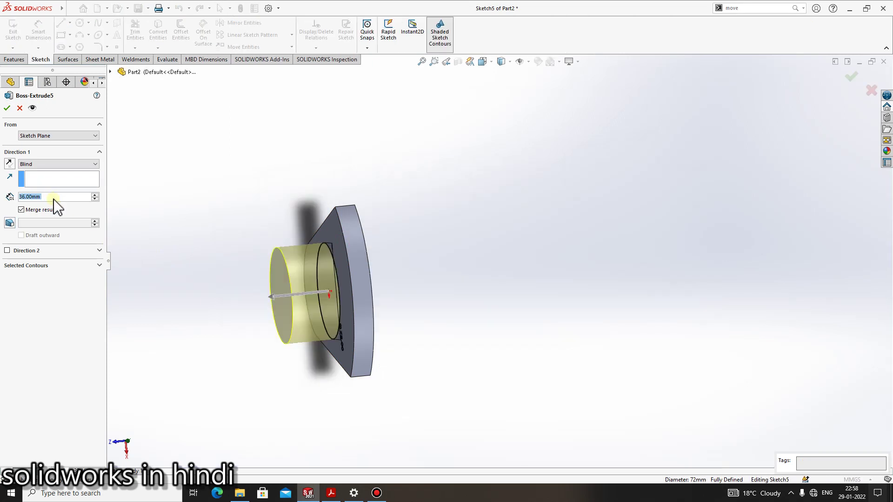
type("38")
key("Return")
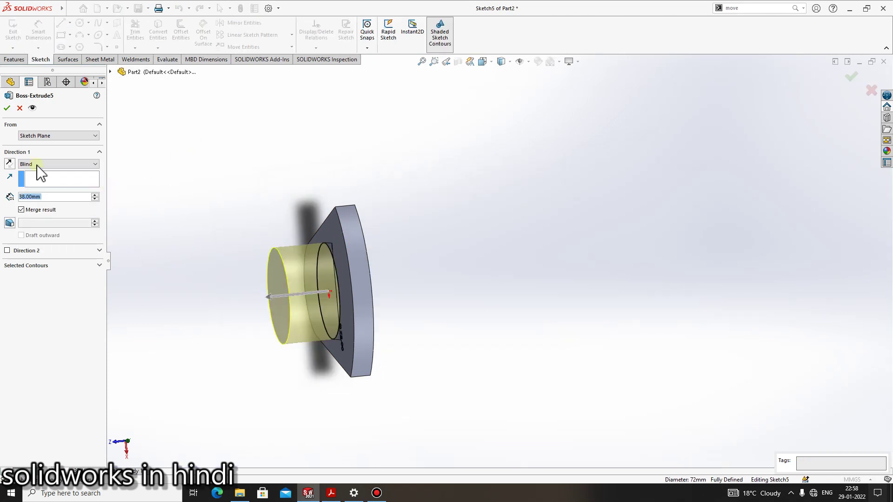
left_click(8, 108)
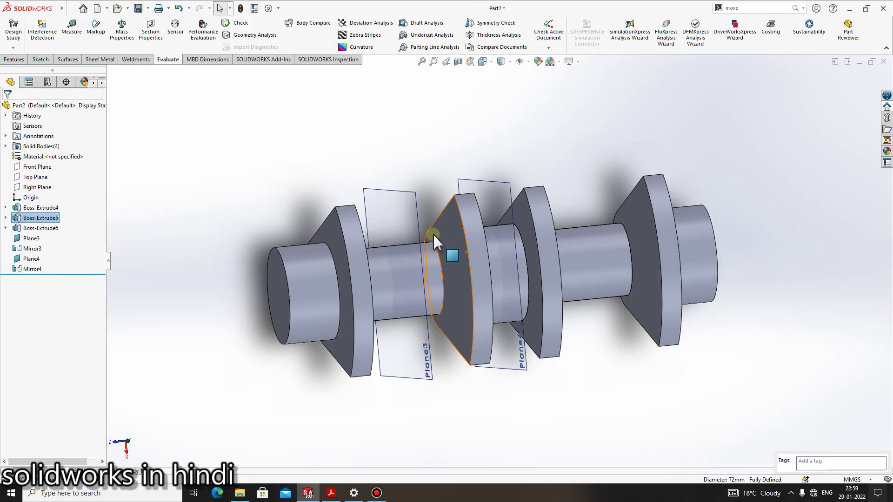
left_click(400, 178)
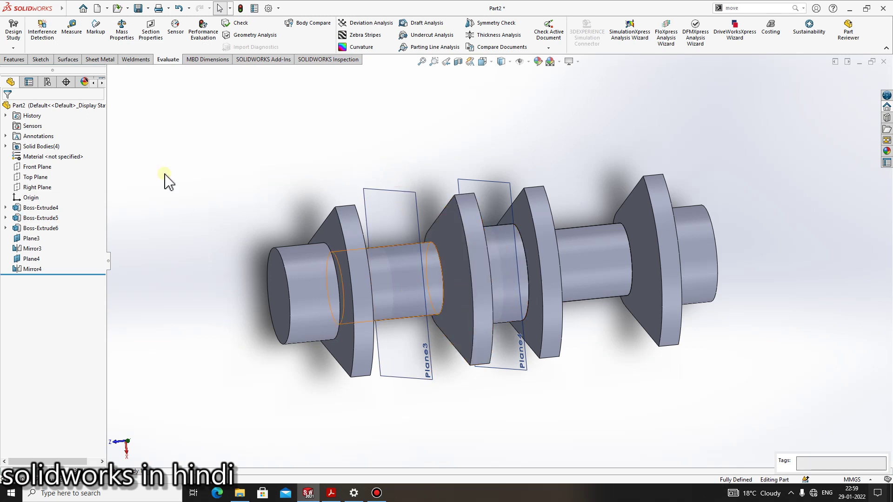
left_click(71, 29)
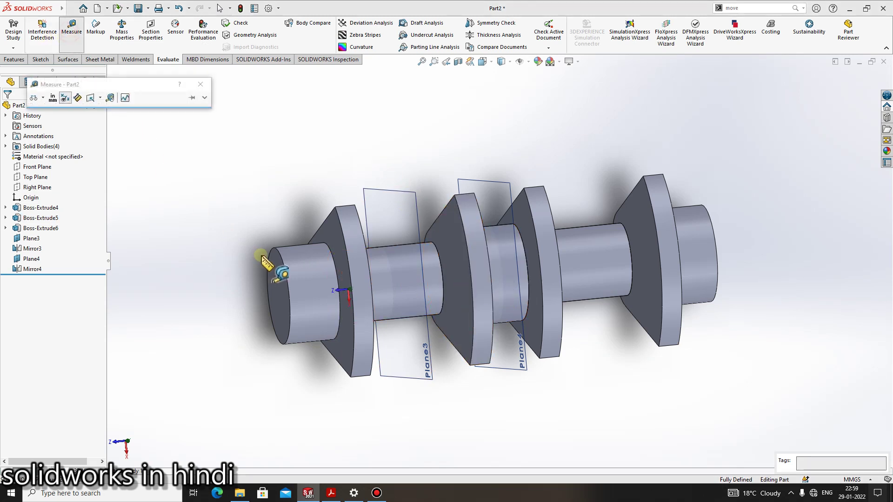
left_click(498, 266)
key("Escape")
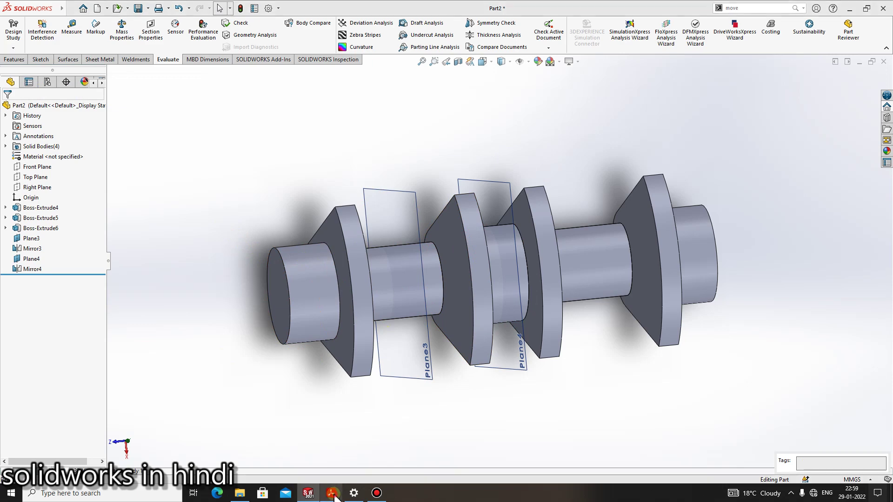
left_click(331, 493)
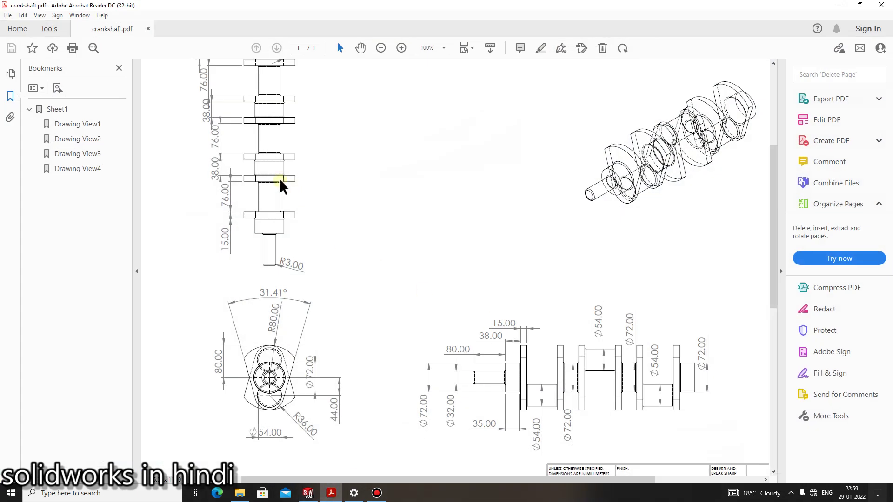
left_click(331, 492)
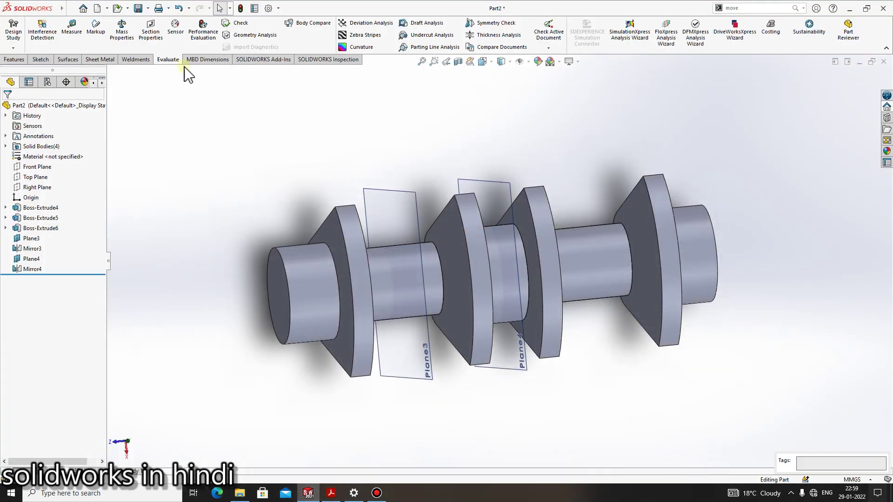
left_click(71, 29)
left_click(514, 217)
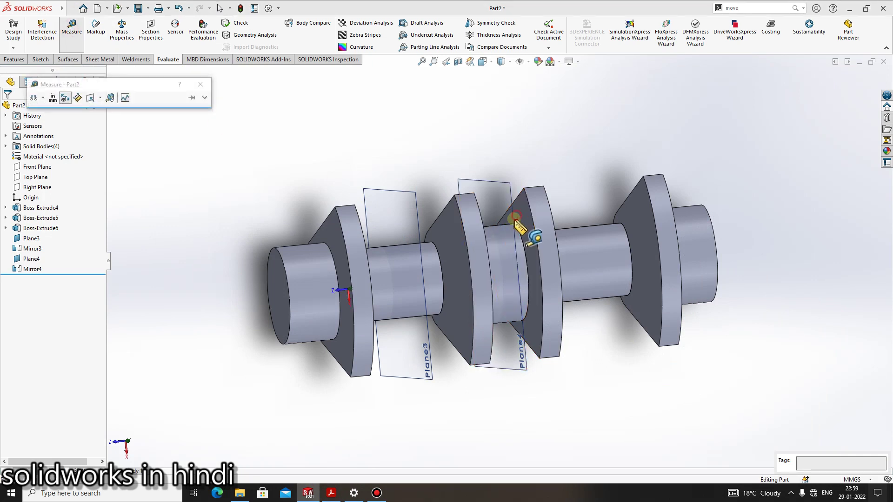
middle_click_drag(516, 221, 435, 240)
left_click(444, 225)
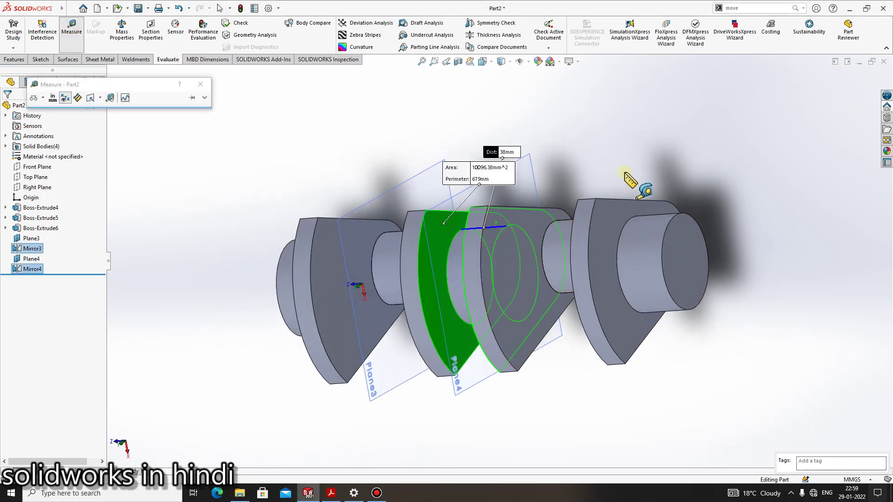
left_click(634, 183)
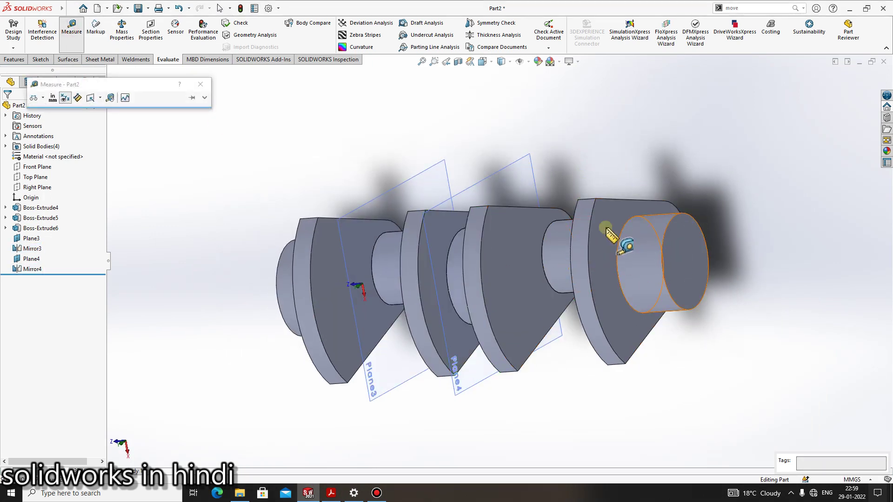
middle_click_drag(614, 235, 517, 175)
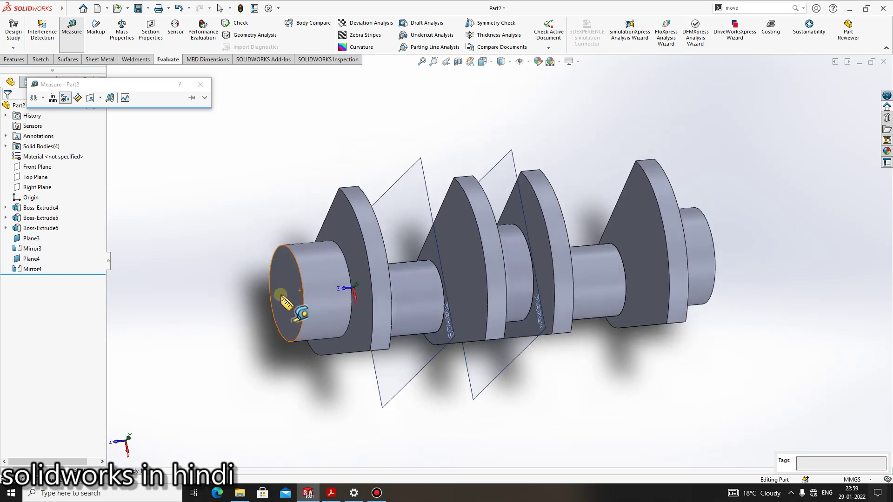
left_click(285, 298)
left_click(538, 224)
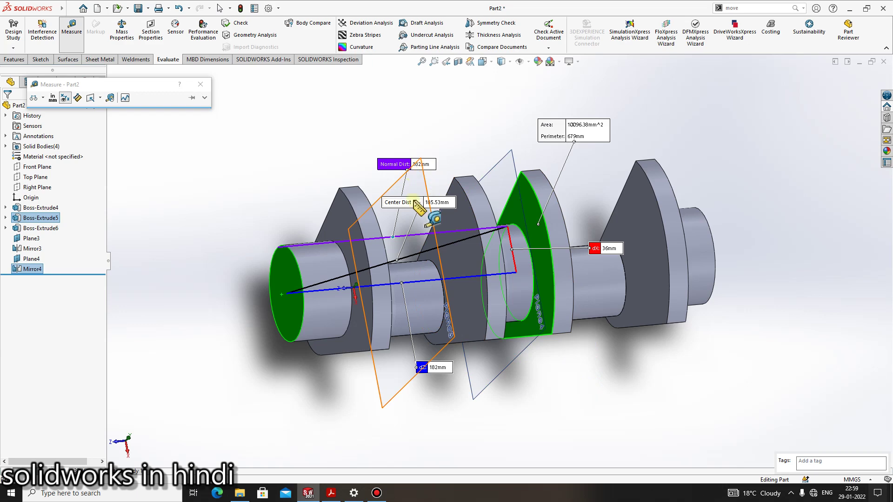
middle_click_drag(344, 294, 362, 301)
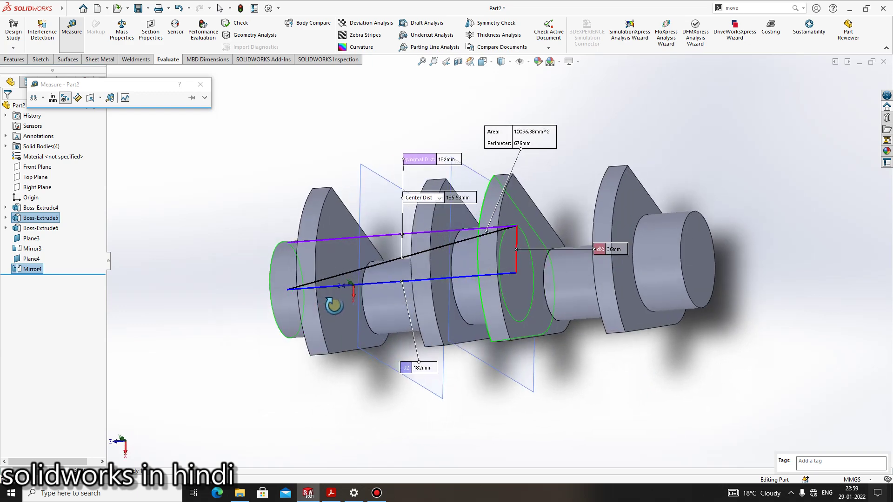
scroll(363, 302, "down", 3)
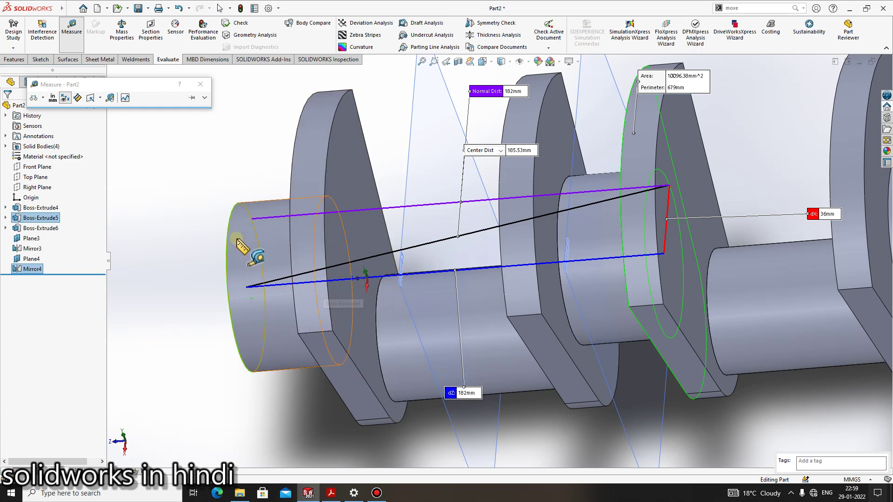
left_click(219, 195)
scroll(578, 295, "up", 3)
scroll(578, 295, "up", 2)
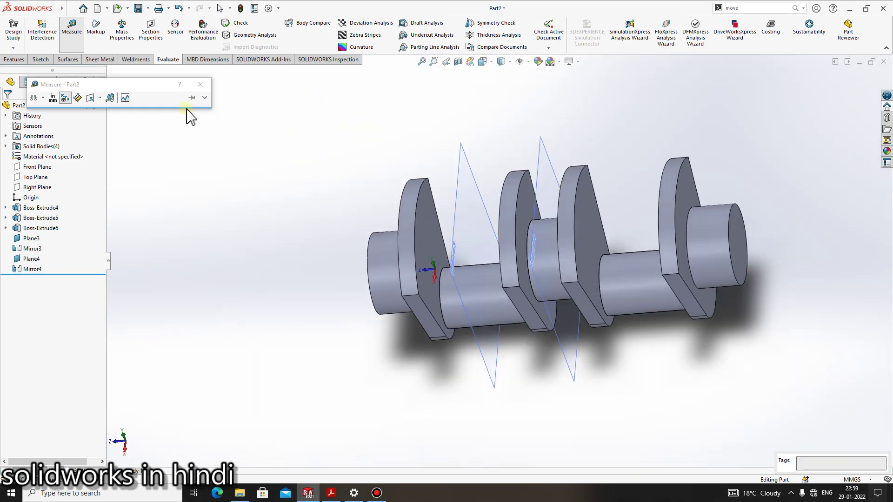
key("Escape")
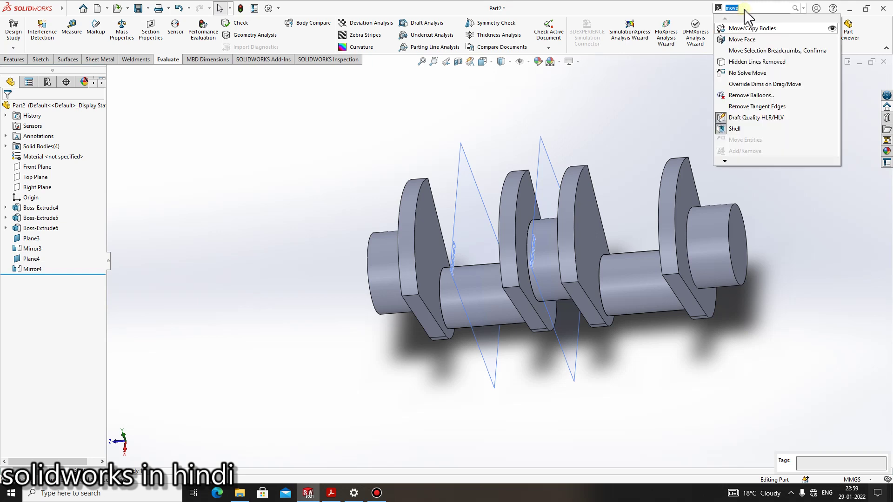
Set the Move/Copy Body rotation centre Z value to -182 mm
left_click(753, 28)
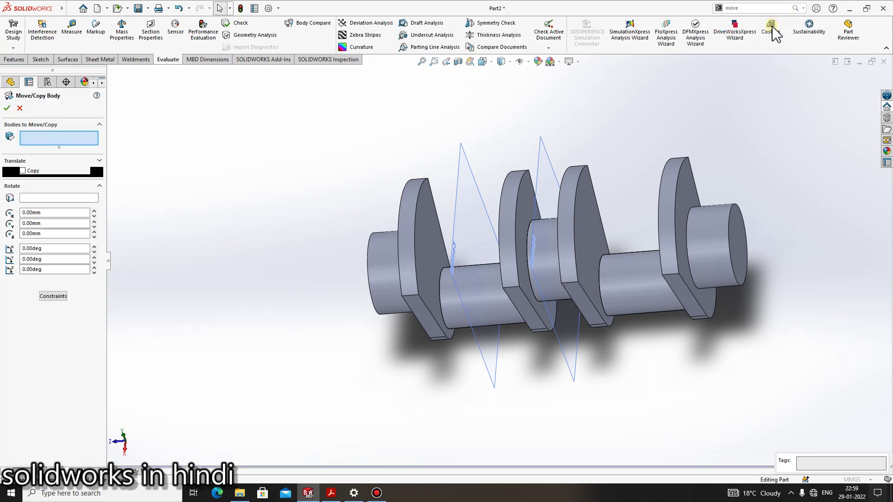
double_click(55, 234)
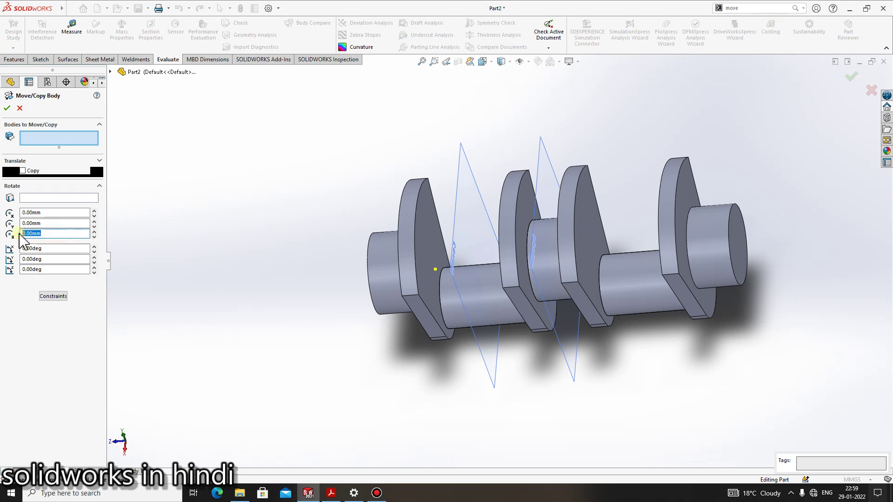
key("BackSpace")
type("-1")
type("82")
key("Return")
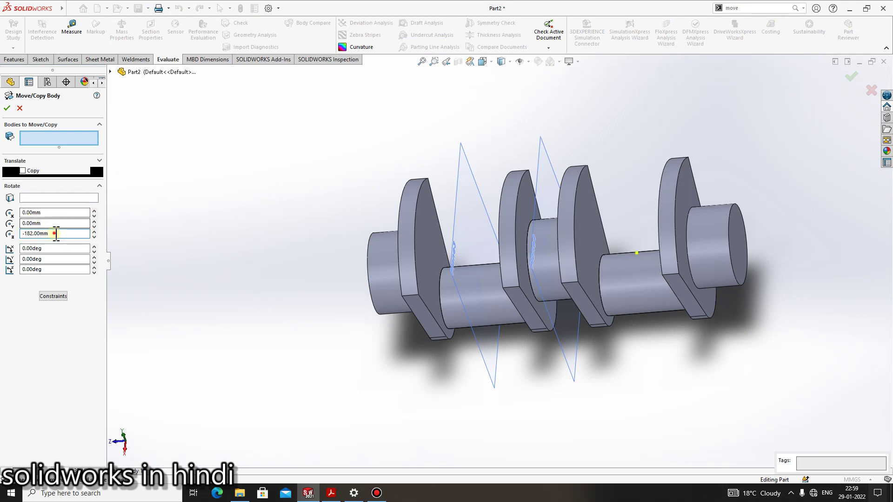
key("Return")
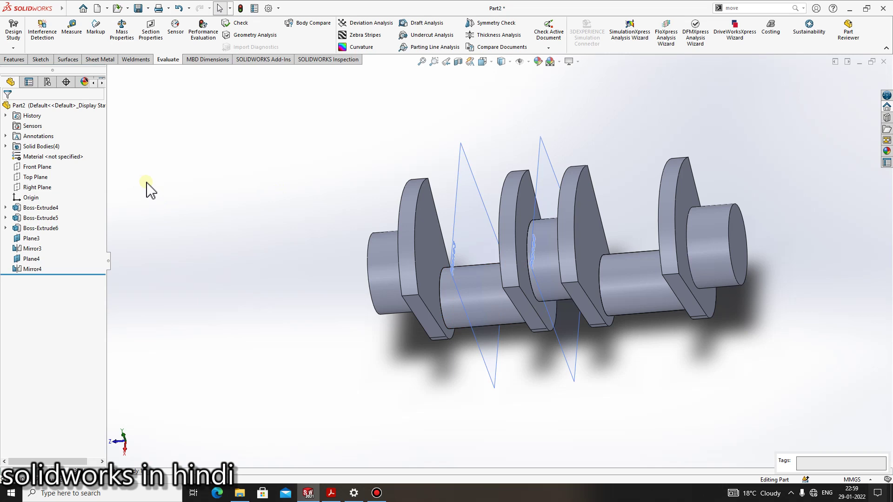
key("Return")
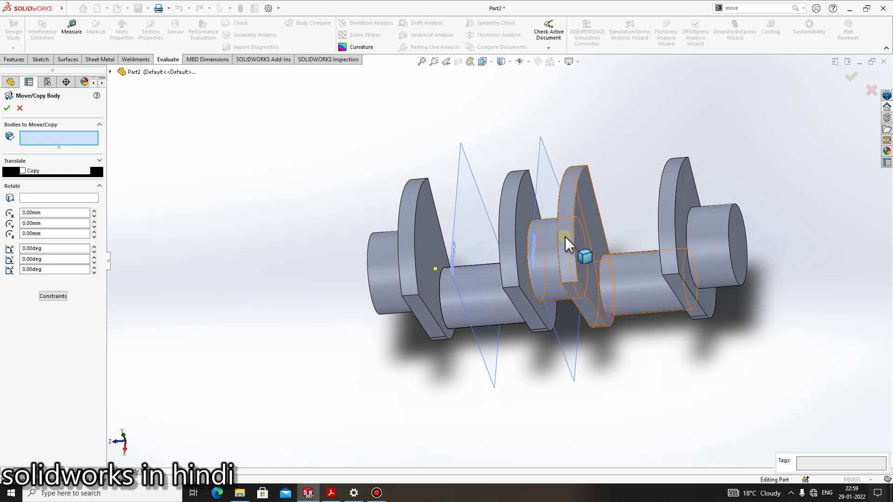
Rotate the rightmost and middle crank bodies 180° about X
left_click(681, 212)
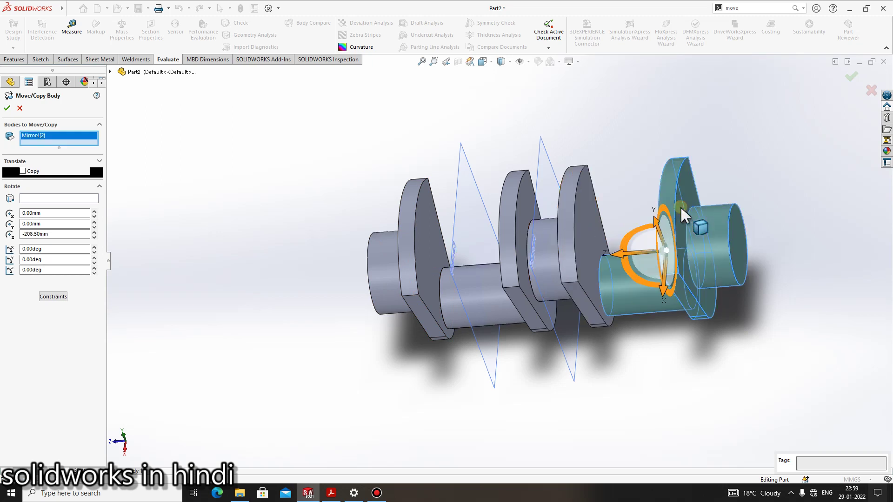
left_click(594, 228)
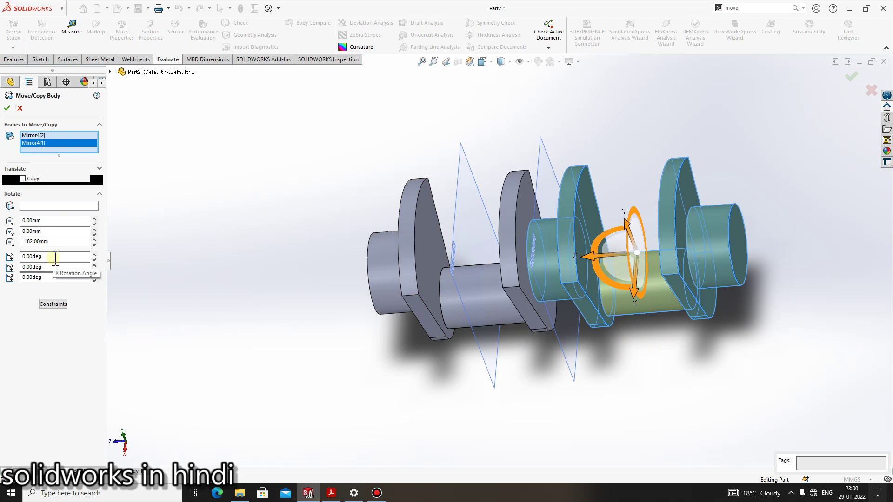
double_click(51, 256)
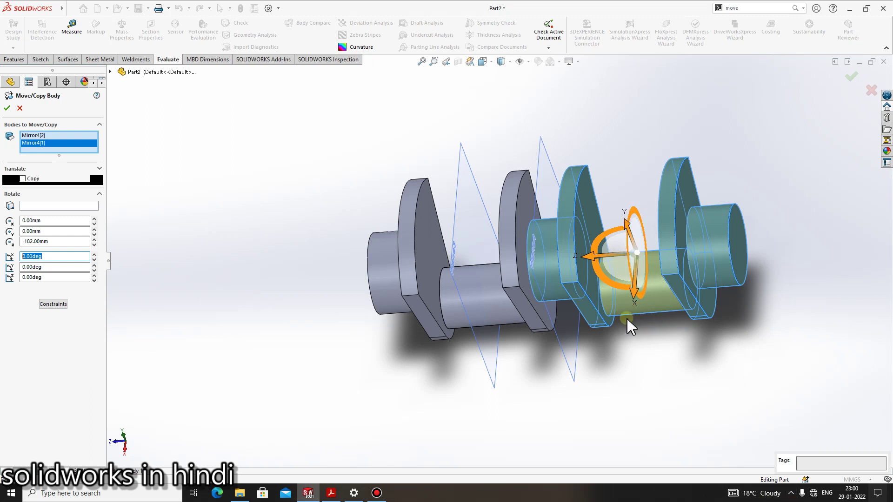
type("1")
type("80")
key("Return")
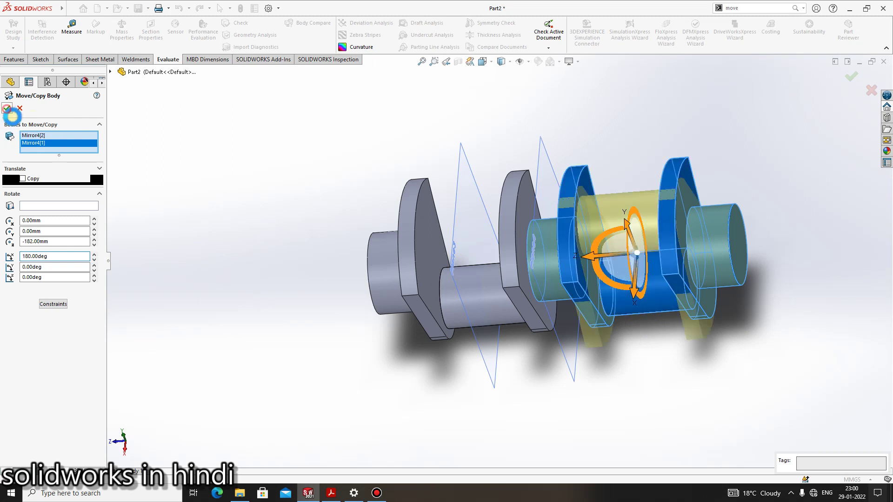
left_click(7, 108)
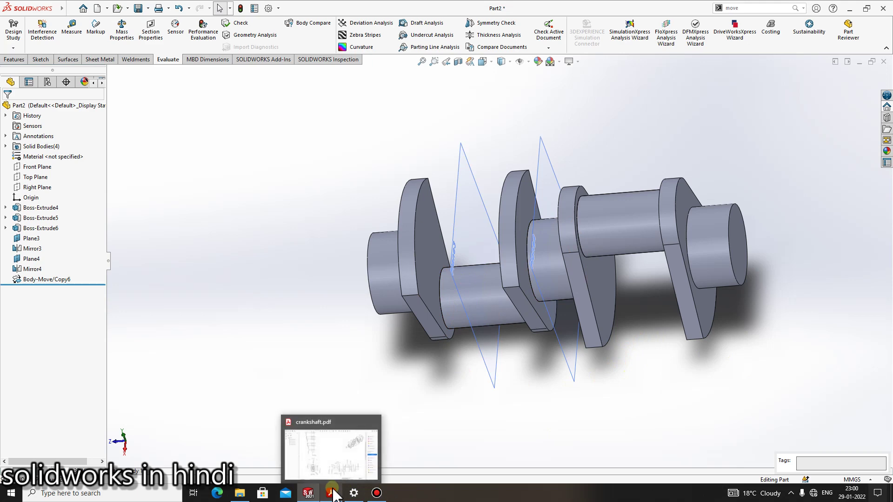
mouse_move(331, 493)
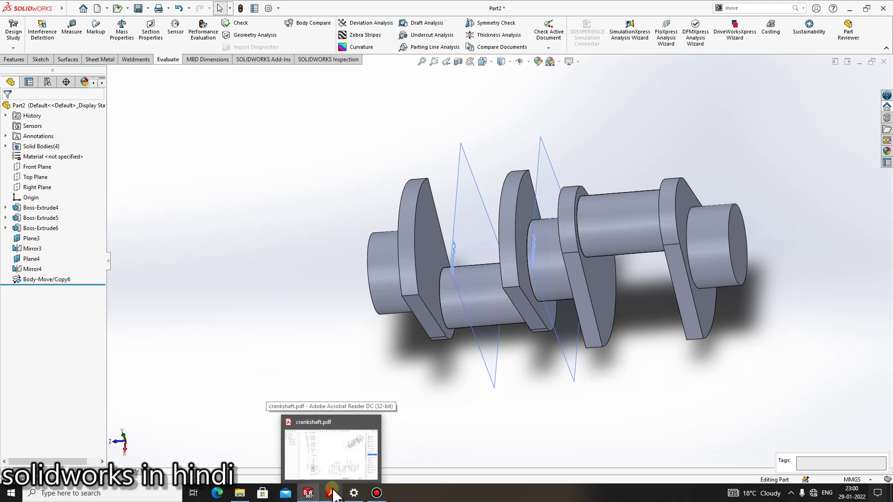
left_click(334, 494)
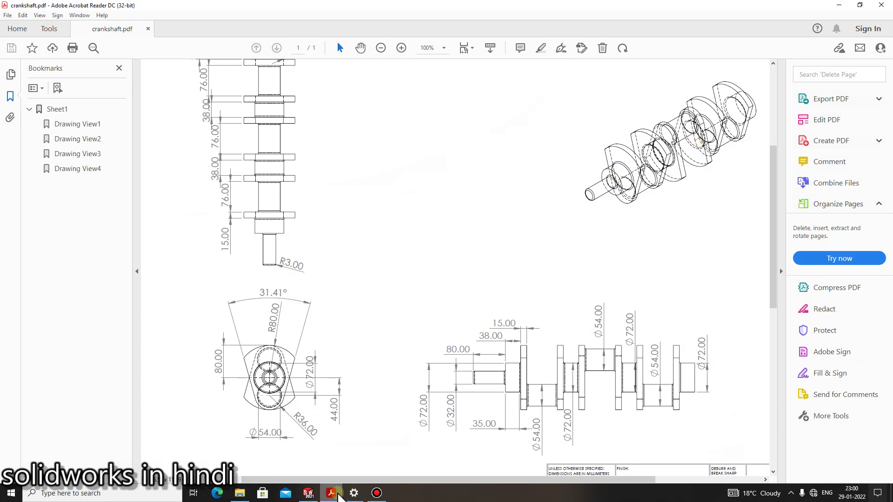
left_click(333, 493)
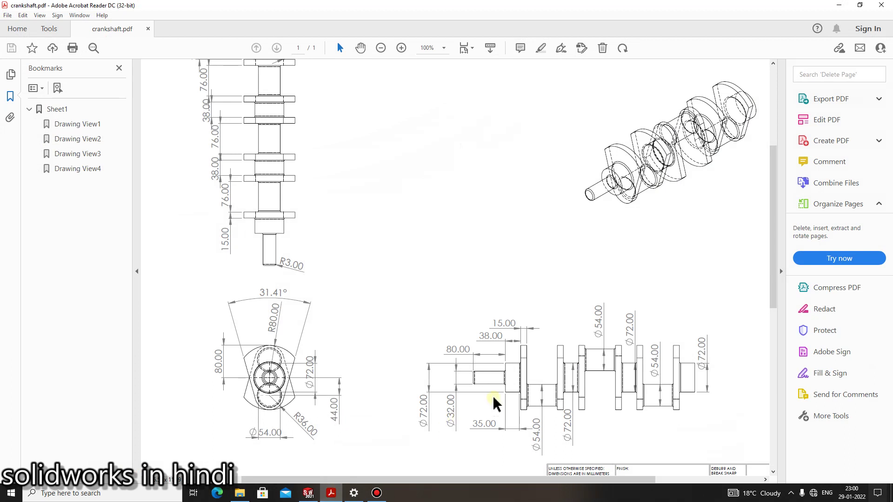
left_click(331, 493)
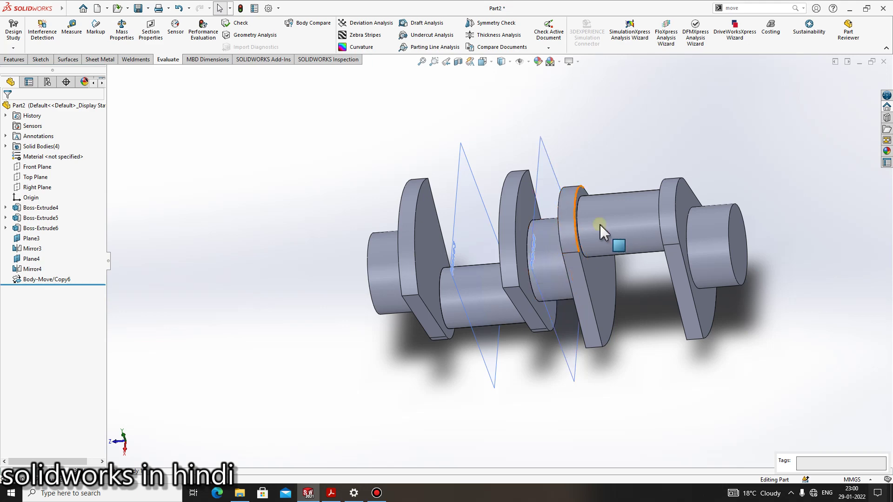
left_click(331, 494)
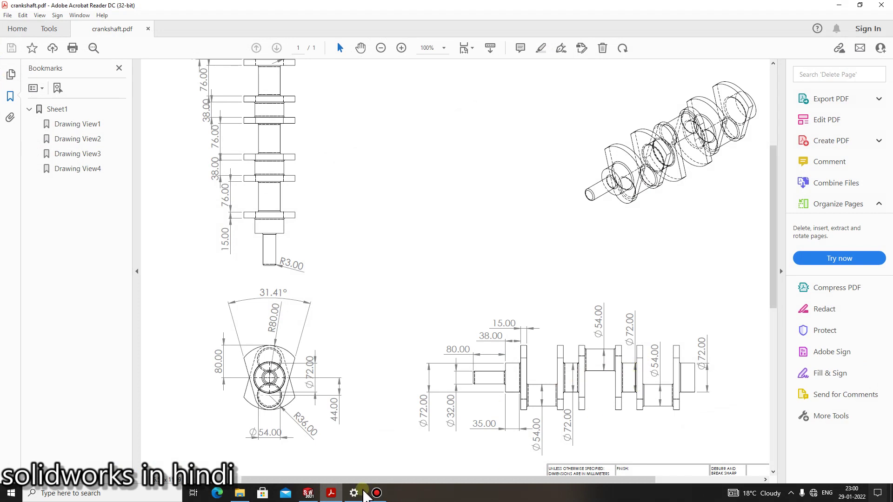
left_click(331, 494)
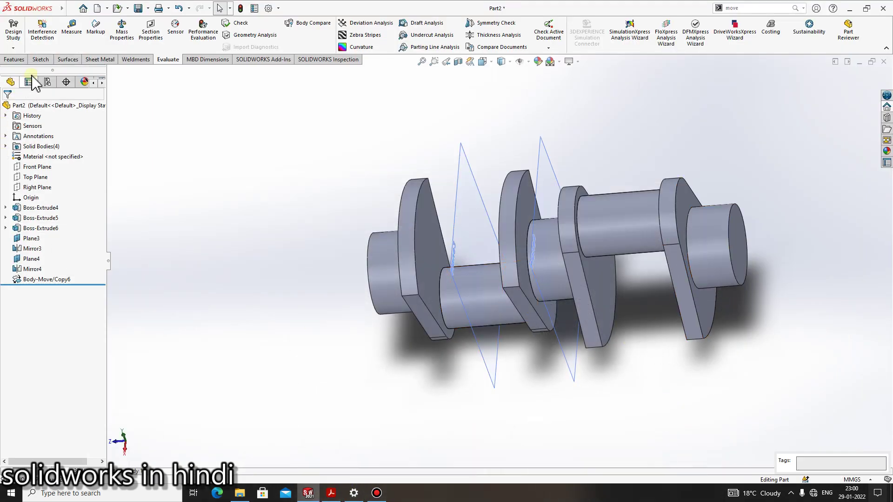
Start a sketch on Plane3 and orbit to an angled 3D view
left_click(40, 60)
left_click(13, 27)
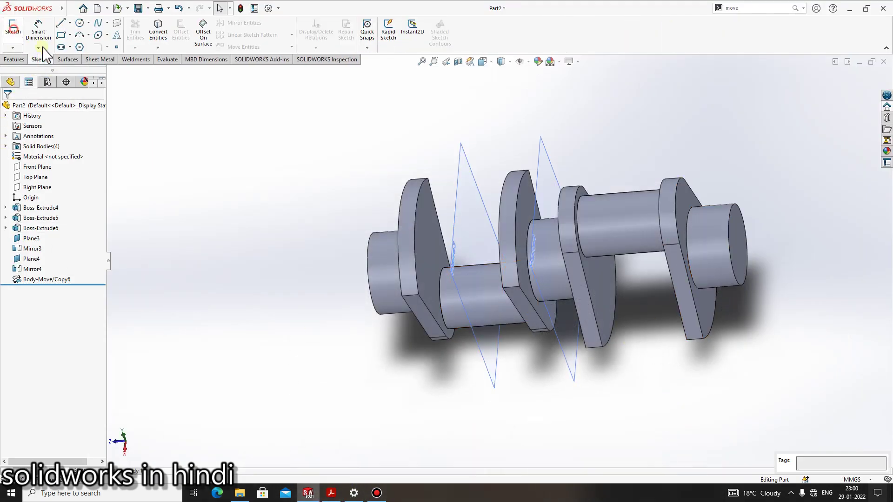
left_click(739, 240)
scroll(608, 263, "up", 3)
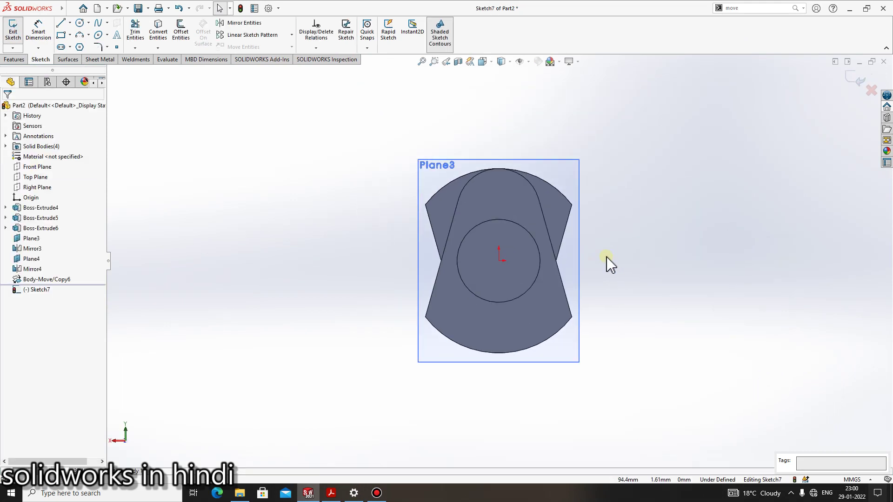
scroll(579, 241, "up", 1)
mouse_move(580, 241)
middle_mouse_down()
mouse_move(464, 239)
mouse_move(404, 272)
middle_mouse_up()
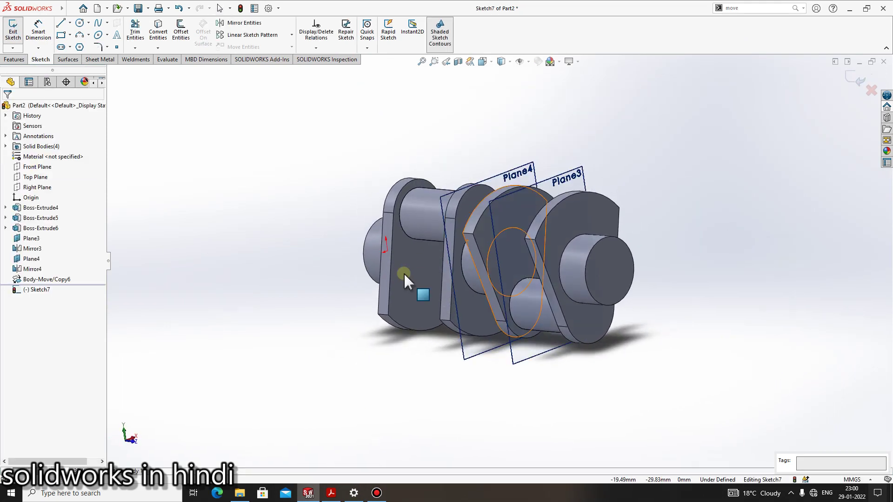
Try converting three web edges into the sketch, then cancel and exit the sketch
left_click(158, 35)
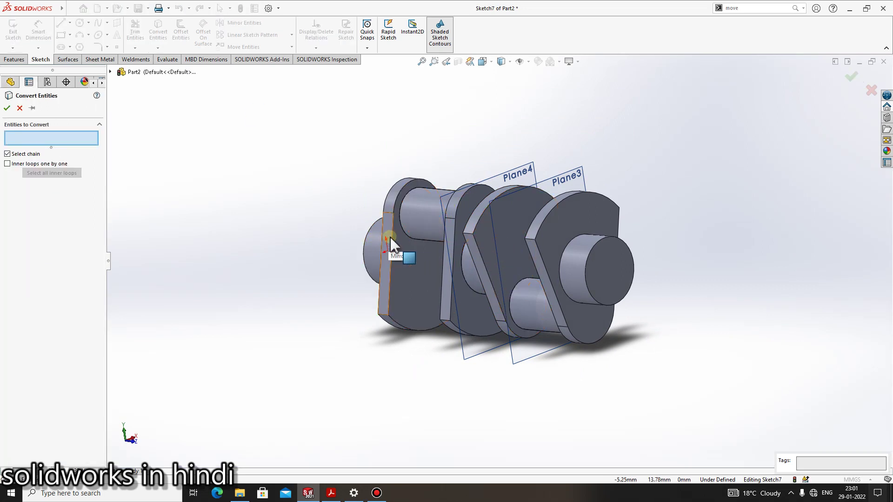
left_click(392, 254)
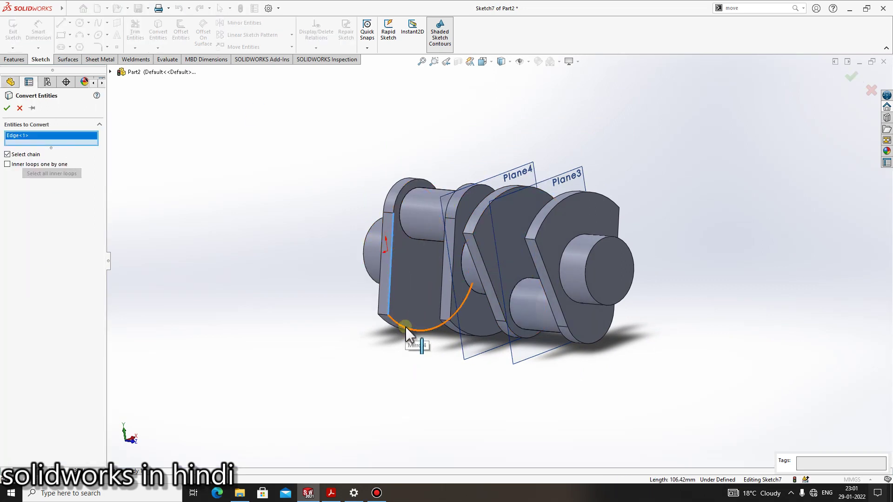
left_click(406, 330)
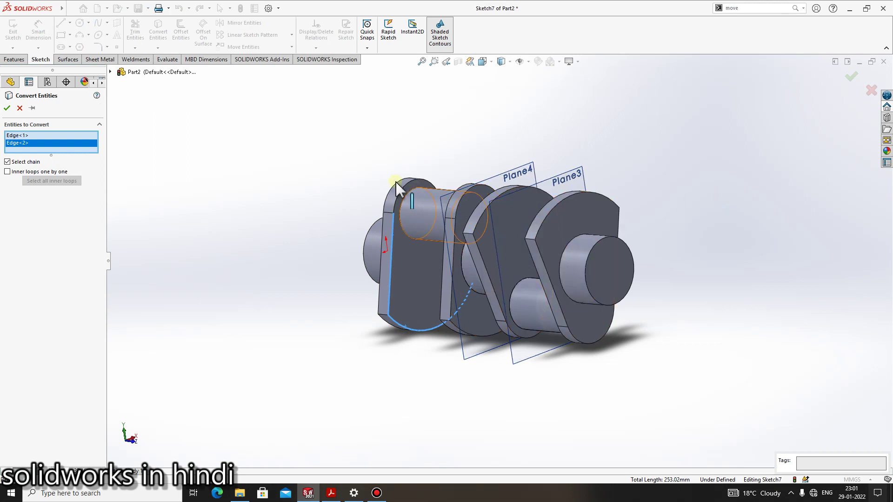
left_click(408, 188)
mouse_move(500, 279)
middle_mouse_down()
mouse_move(518, 280)
mouse_move(510, 339)
middle_mouse_up()
key("Return")
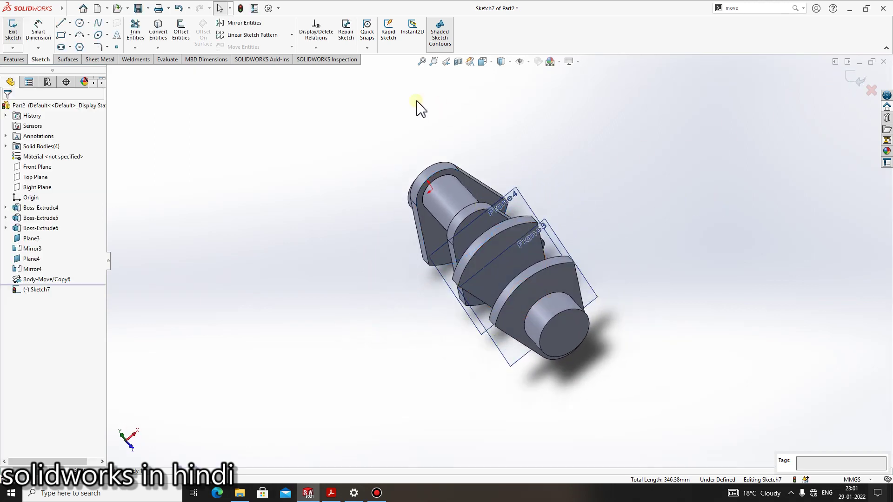
left_click(859, 80)
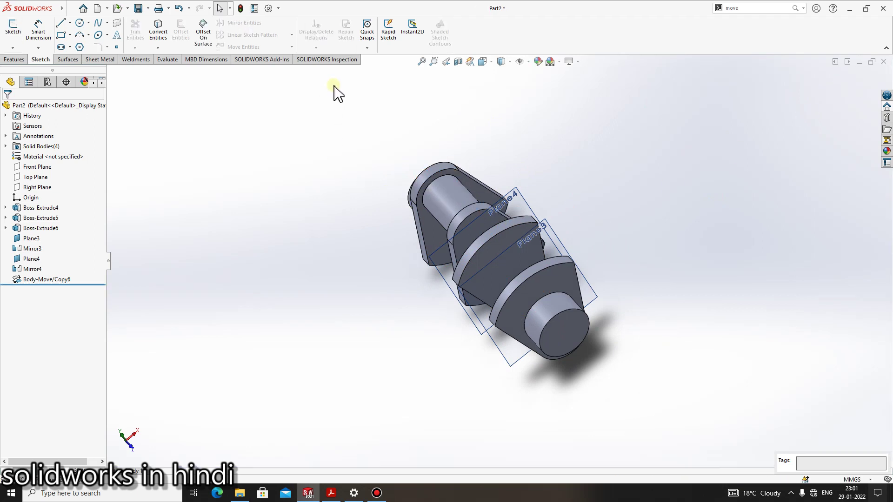
Cancel another sketch and inspect the Body-Move/Copy6 and Boss-Extrude4 features
left_click(13, 29)
key("Escape")
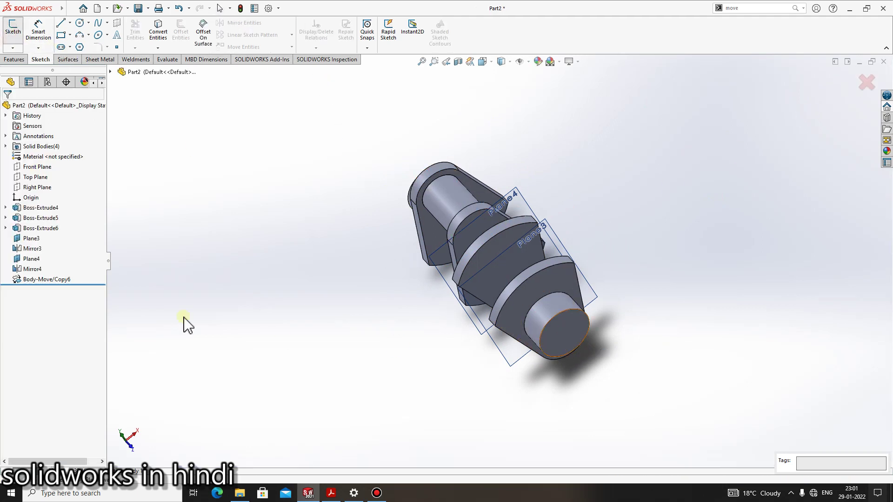
left_click(27, 280)
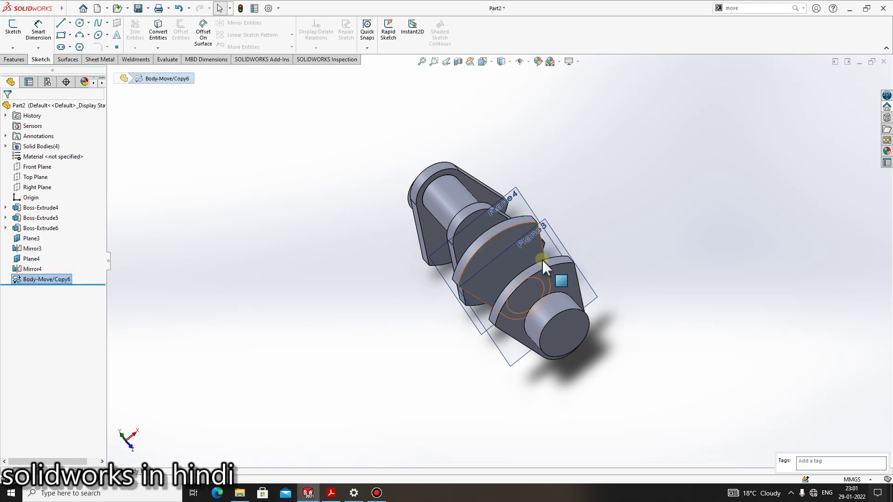
left_click(63, 279)
mouse_move(585, 224)
middle_mouse_down()
mouse_move(419, 269)
mouse_move(404, 371)
middle_mouse_up()
left_click(41, 207)
scroll(621, 221, "down", 5)
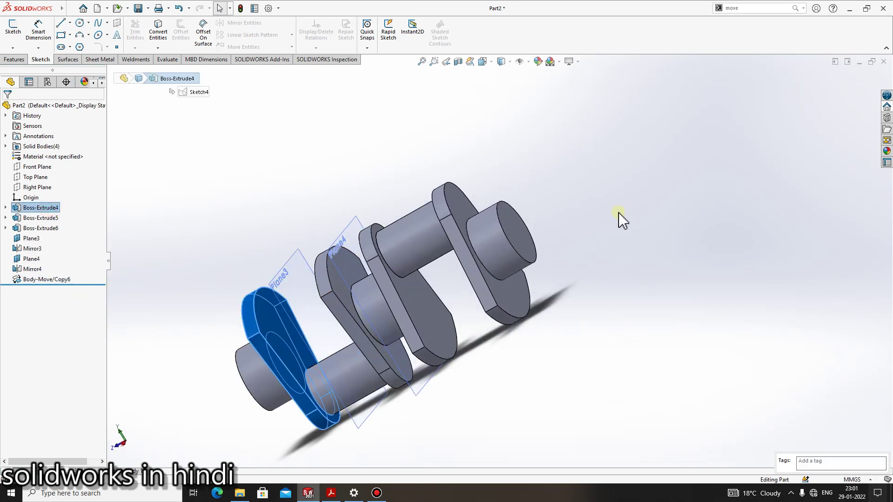
left_click(623, 222)
Start a sketch on the Plane3 face, trying and cancelling an offset
left_click(12, 35)
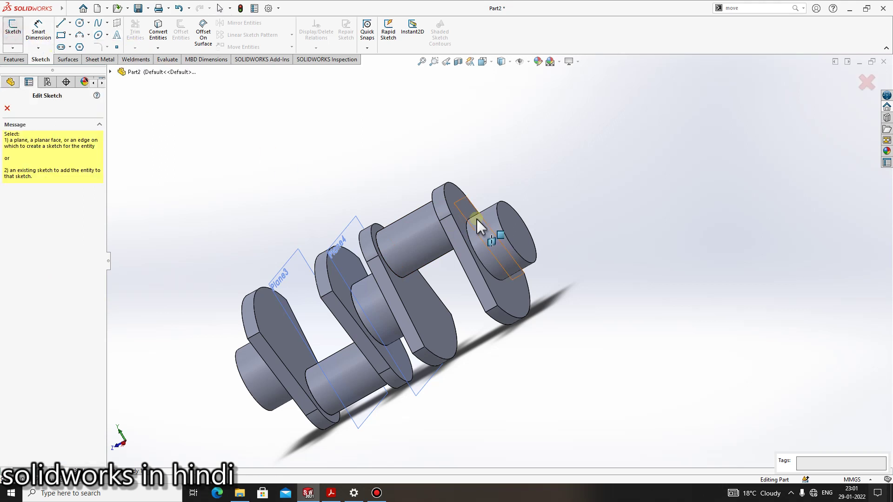
left_click(509, 227)
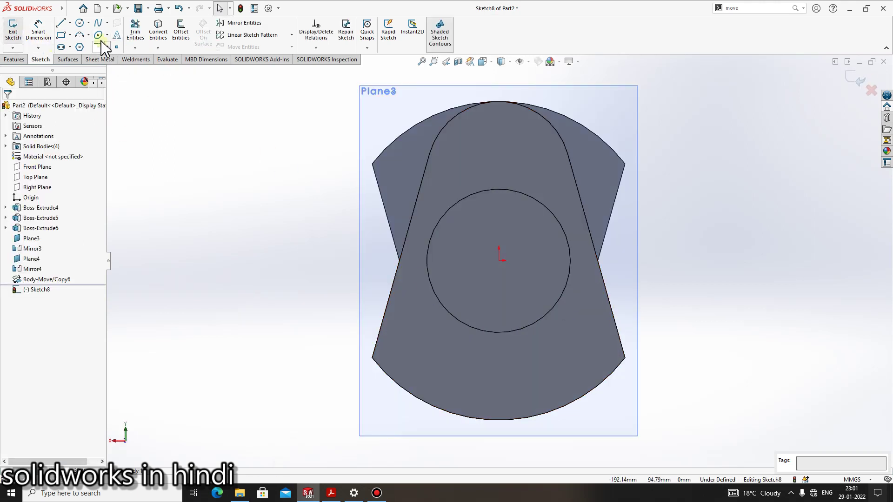
left_click(181, 35)
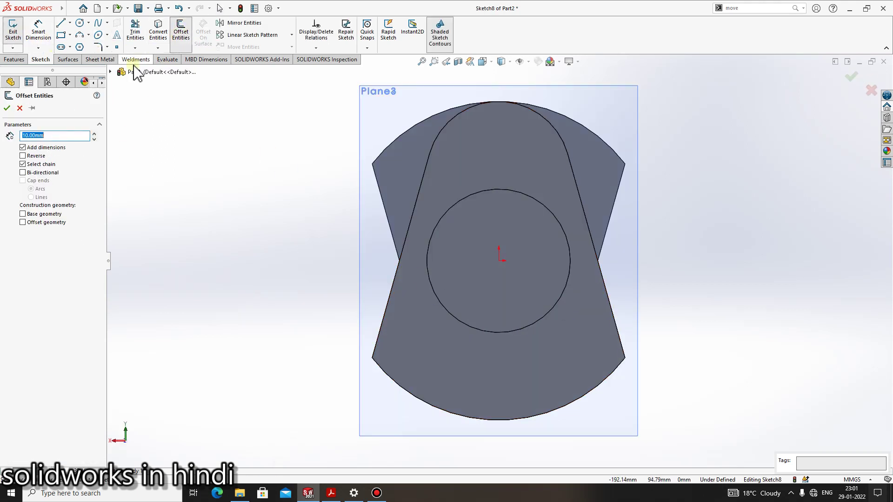
left_click(27, 103)
Convert the web's straight, right and two arc edges into the sketch
left_click(152, 34)
middle_click_drag(500, 204, 568, 239)
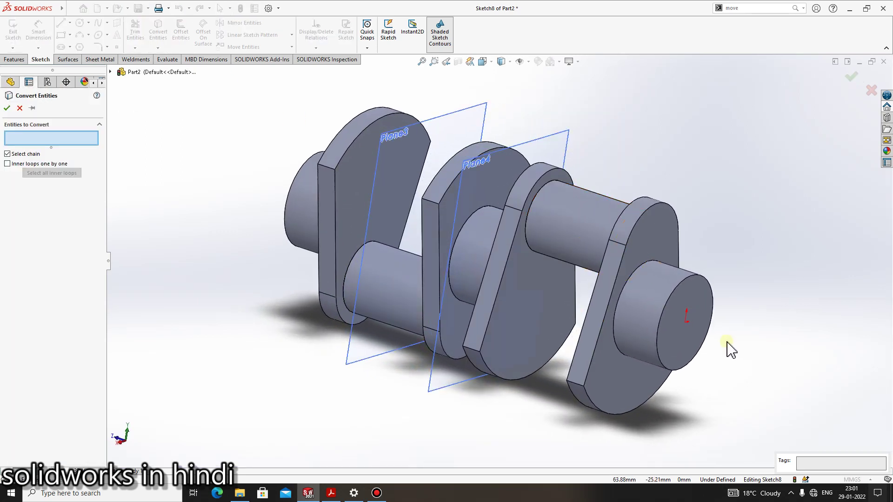
left_click(335, 188)
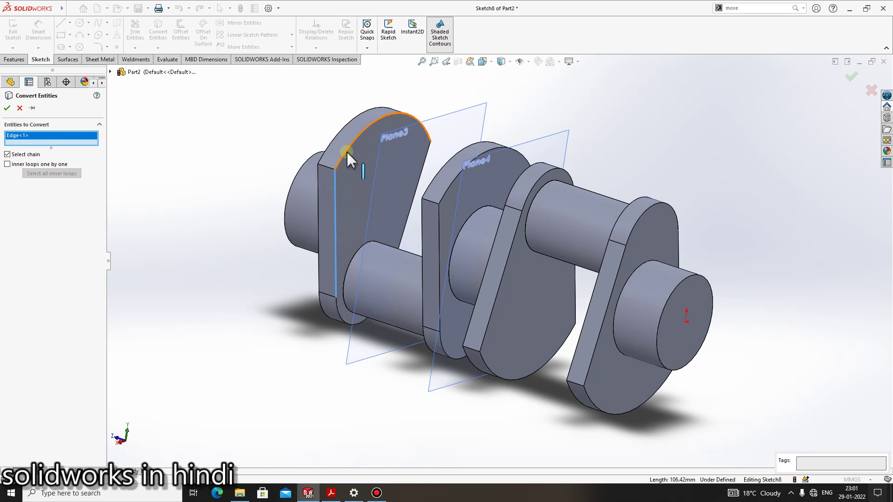
left_click(347, 151)
left_click(419, 188)
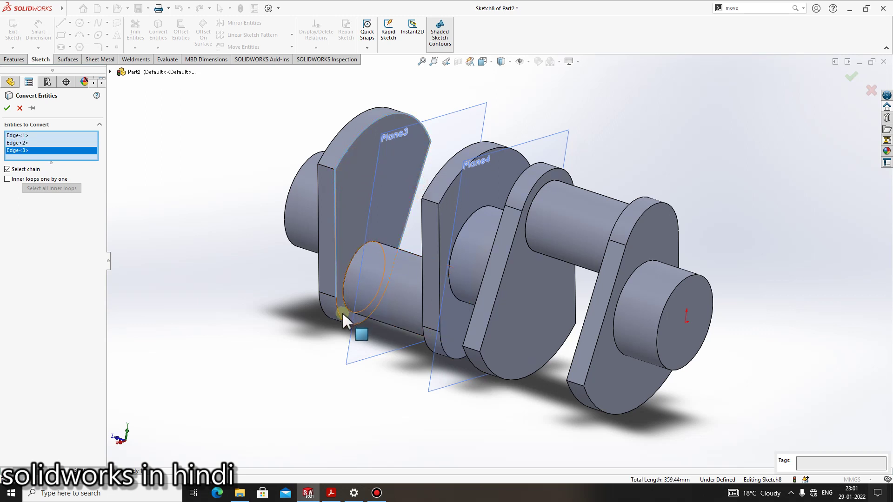
left_click(343, 325)
left_click(7, 108)
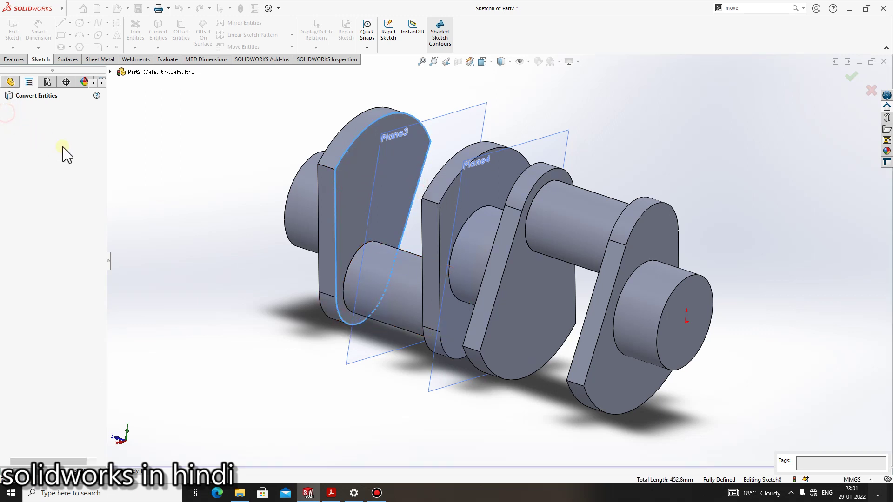
scroll(608, 255, "up", 3)
scroll(655, 293, "down", 2)
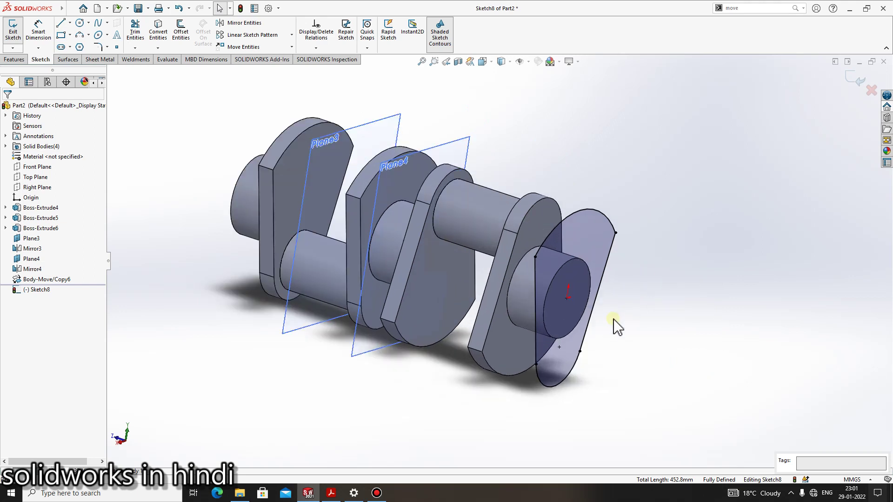
Extrude the web outline 15 mm as Boss-Extrude7 and bring back crankshaft.pdf
left_click(8, 59)
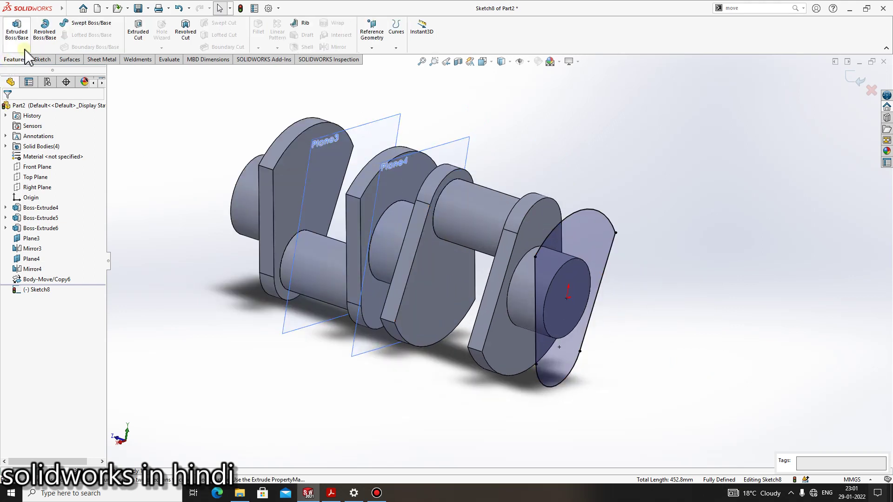
left_click(16, 29)
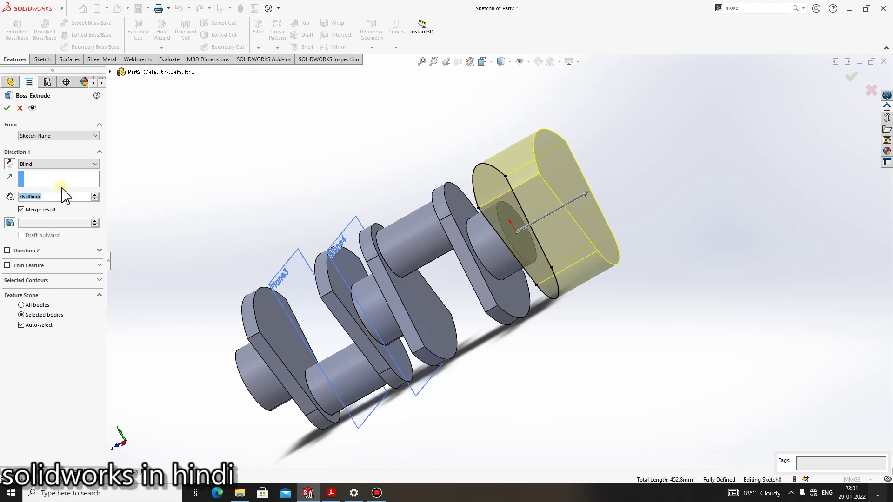
type("15")
key("Return")
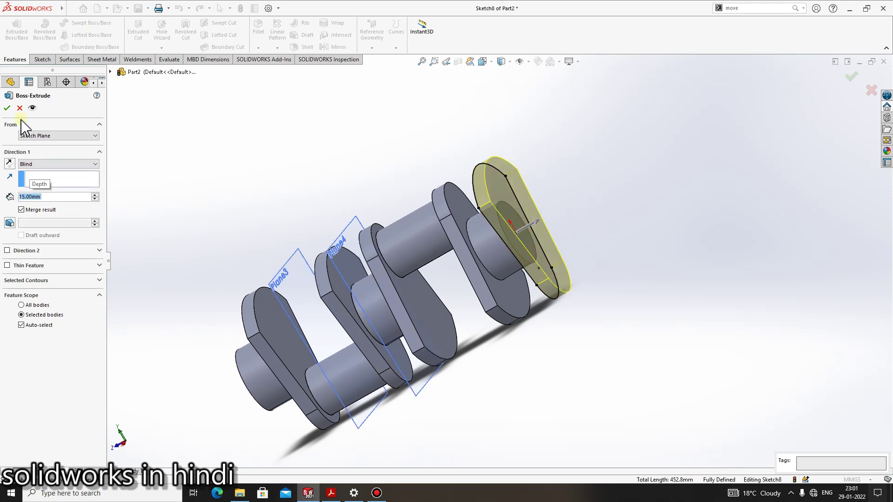
left_click(7, 108)
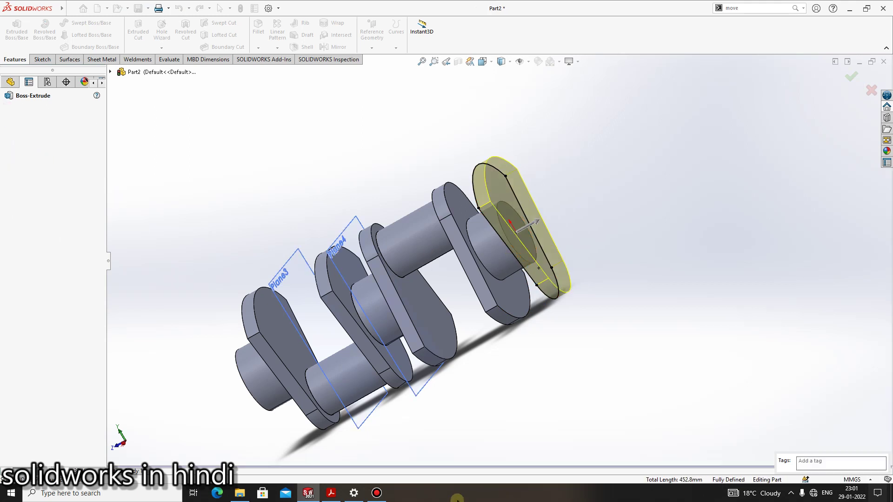
left_click(332, 493)
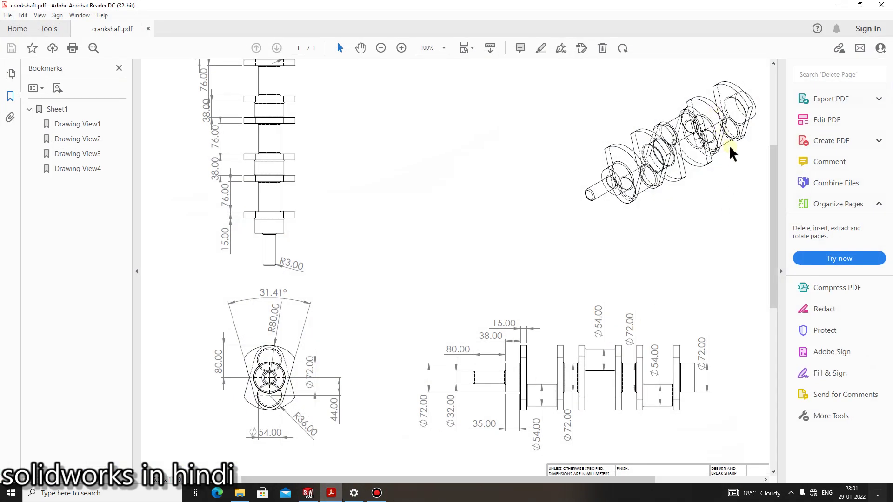
Consult the drawing, then start a sketch on the end web face
scroll(419, 203, "up", 2)
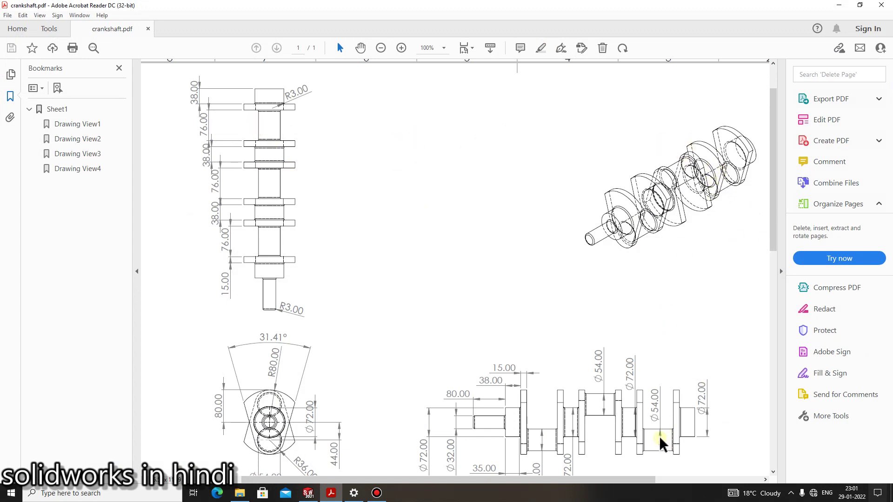
left_click(308, 493)
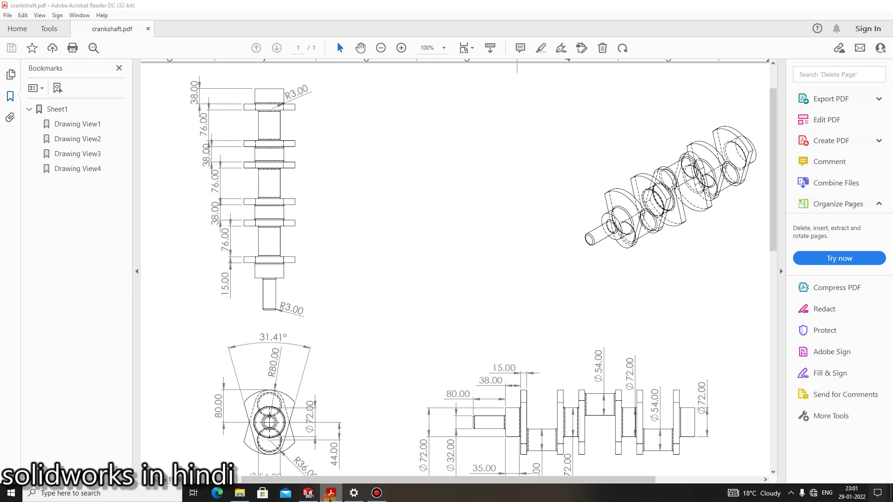
left_click(42, 59)
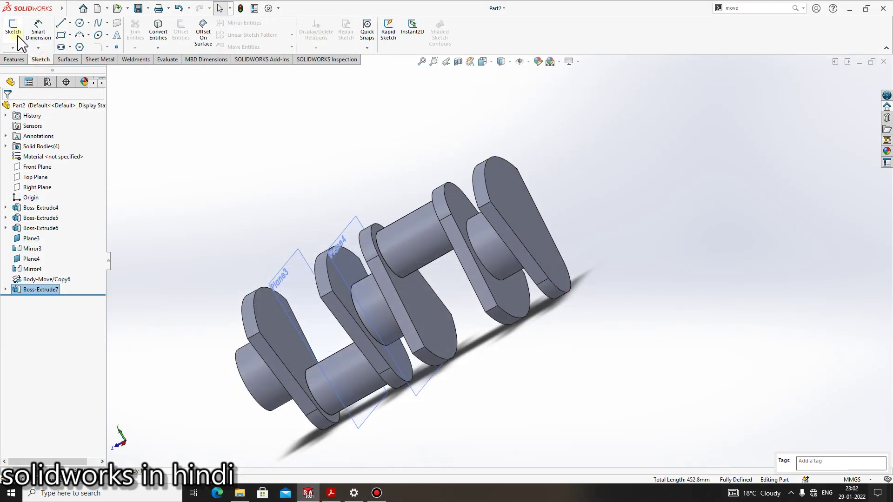
left_click(14, 30)
left_click(534, 239)
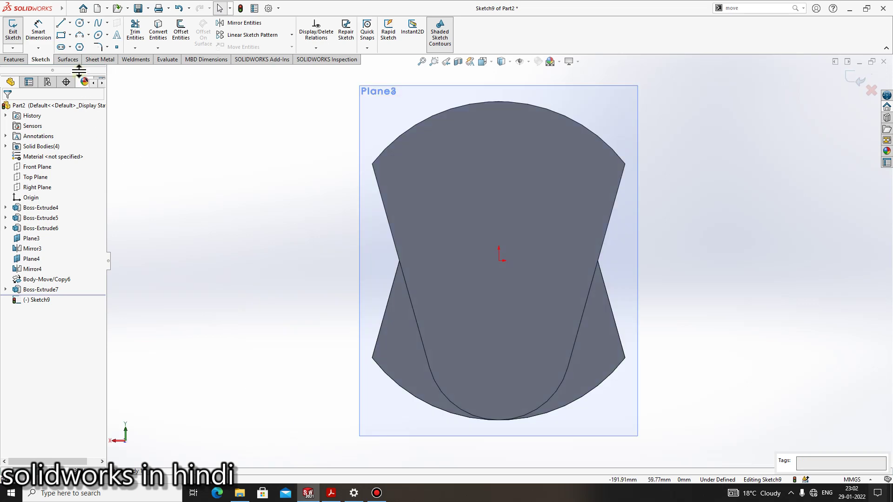
Draw a circle on the end web and dimension its diameter to 54 mm
left_click(80, 23)
left_click(331, 493)
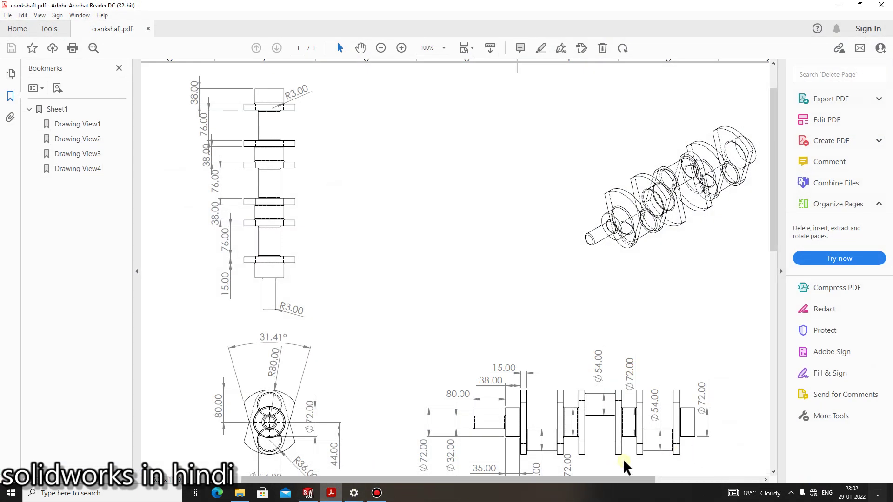
left_click(331, 492)
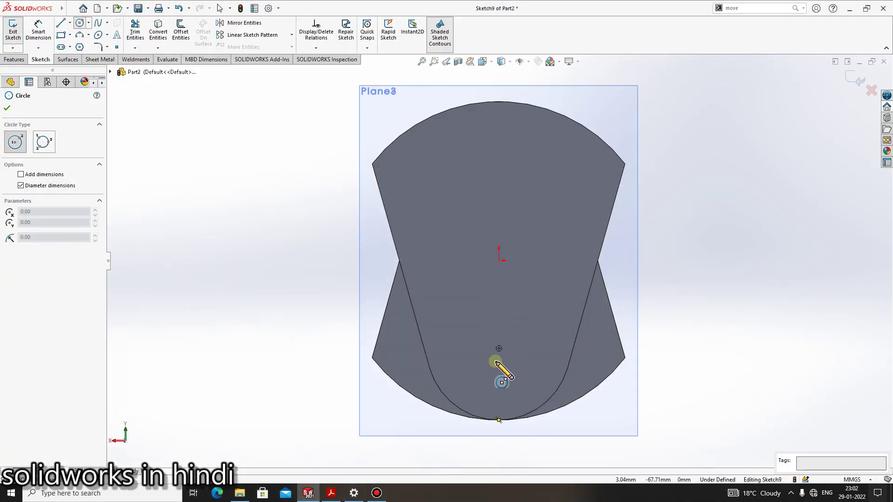
left_click(499, 348)
left_click(520, 321)
left_click(35, 38)
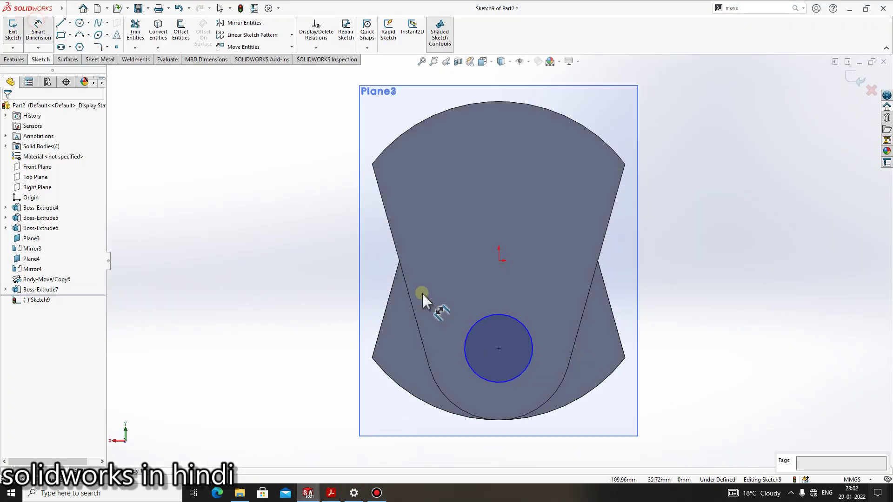
left_click(477, 324)
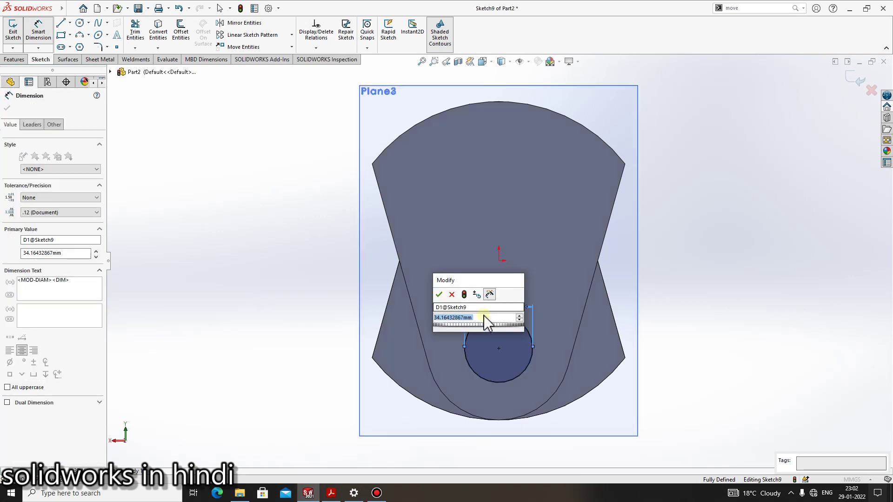
key("Return")
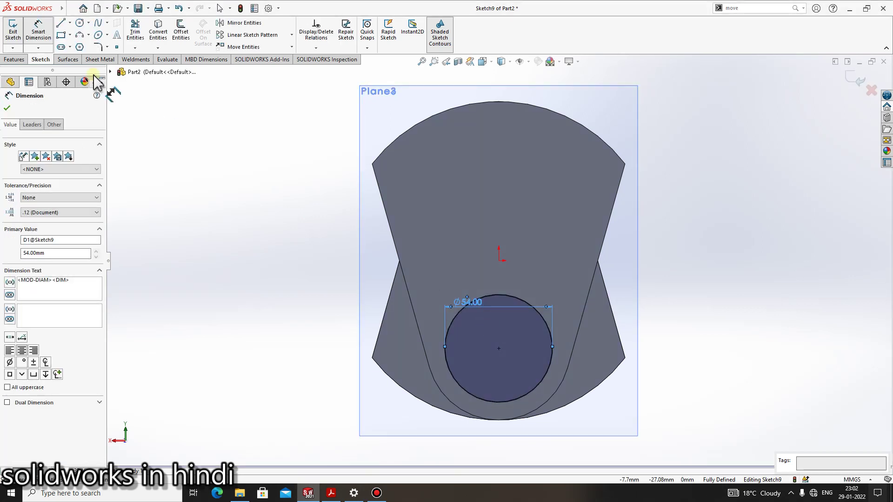
left_click(10, 82)
Extrude the circle 76 mm as journal Boss-Extrude8, then bring back crankshaft.pdf
left_click(14, 60)
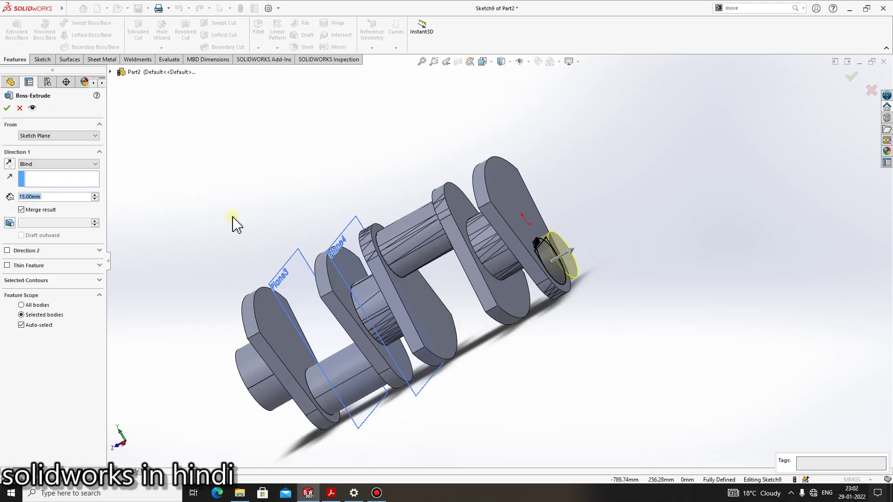
key("BackSpace")
type("76")
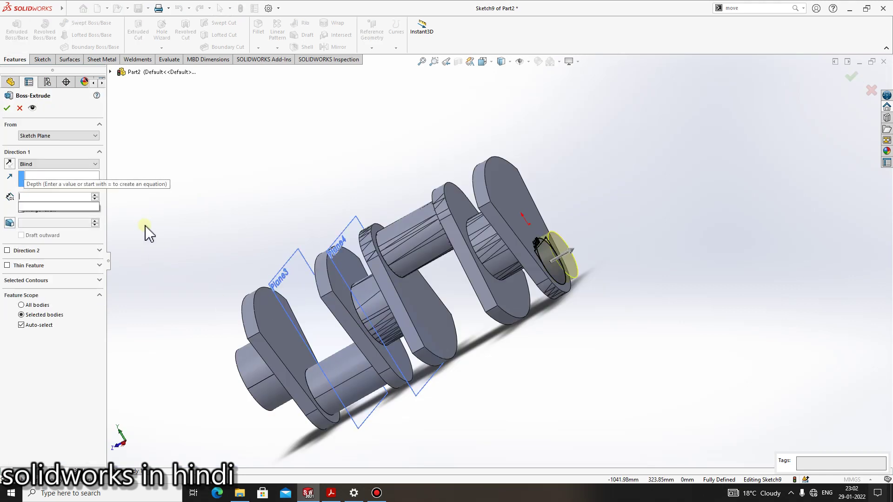
key("Return")
left_click(8, 109)
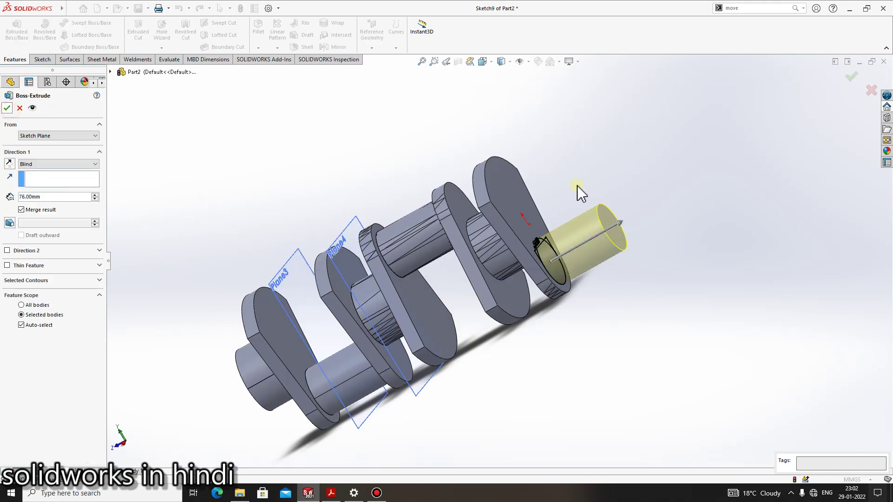
left_click(331, 494)
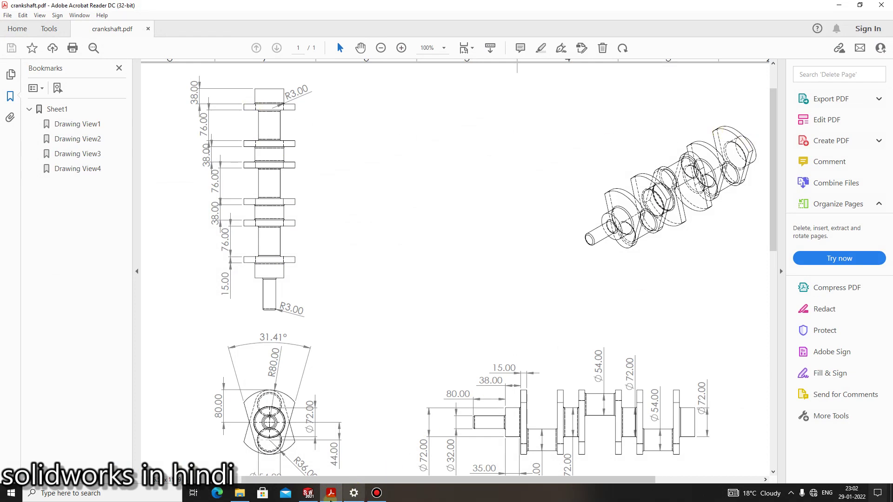
Create Plane5 between the end web face and the journal end face
left_click(330, 494)
left_click(372, 30)
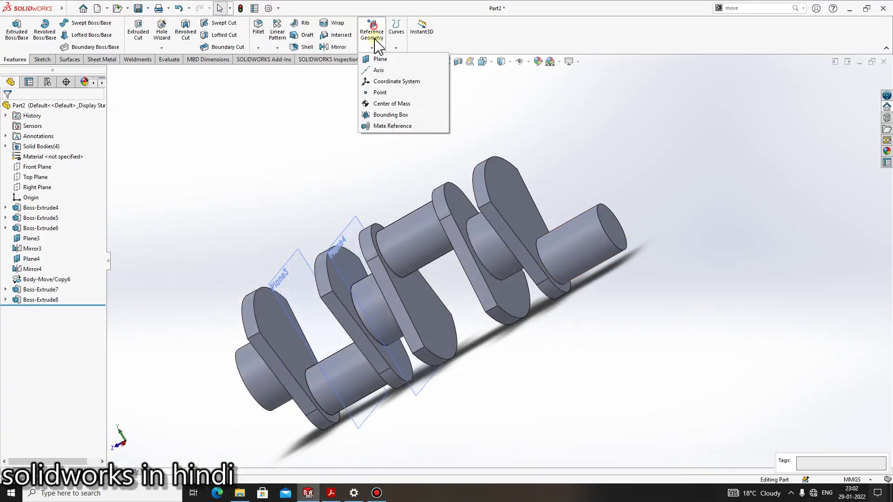
left_click(431, 62)
left_click(515, 199)
left_click(603, 235)
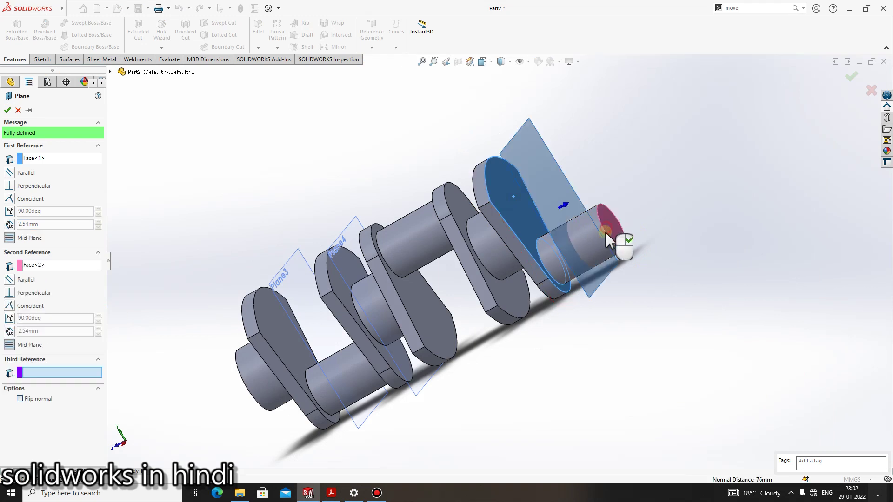
key("Return")
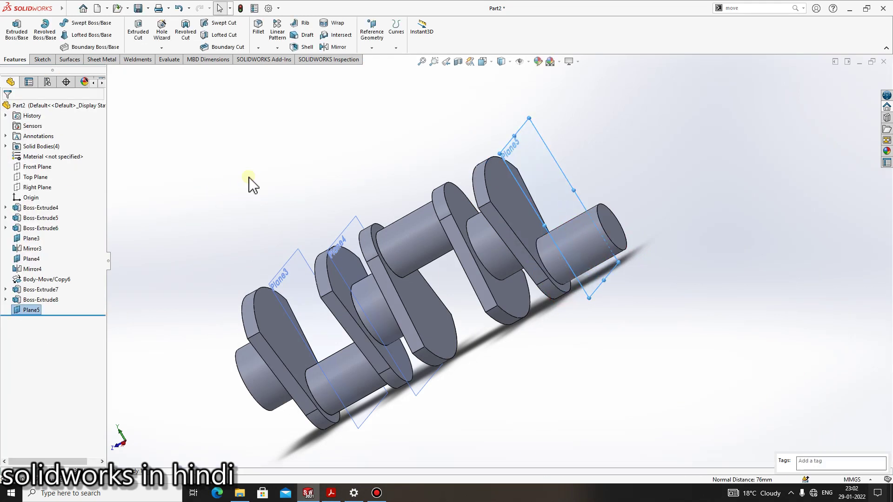
Mirror the Boss-Extrude7 end web across Plane5, then bring back crankshaft.pdf
left_click(278, 49)
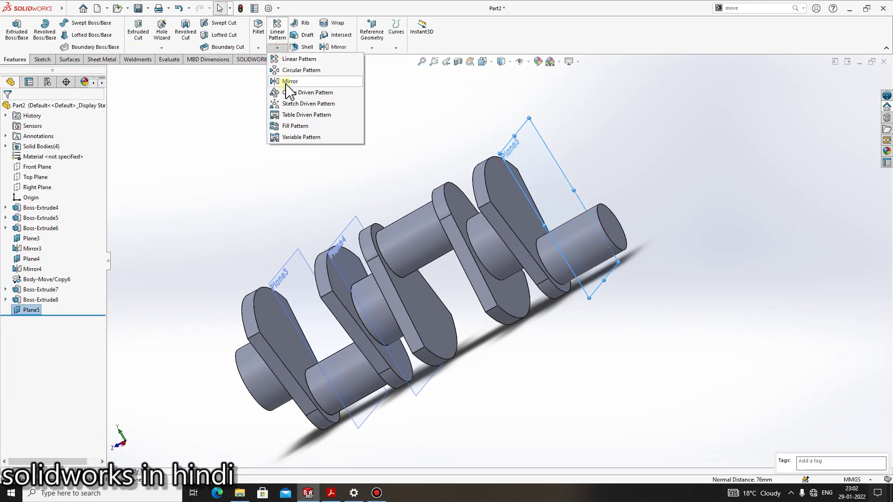
left_click(288, 84)
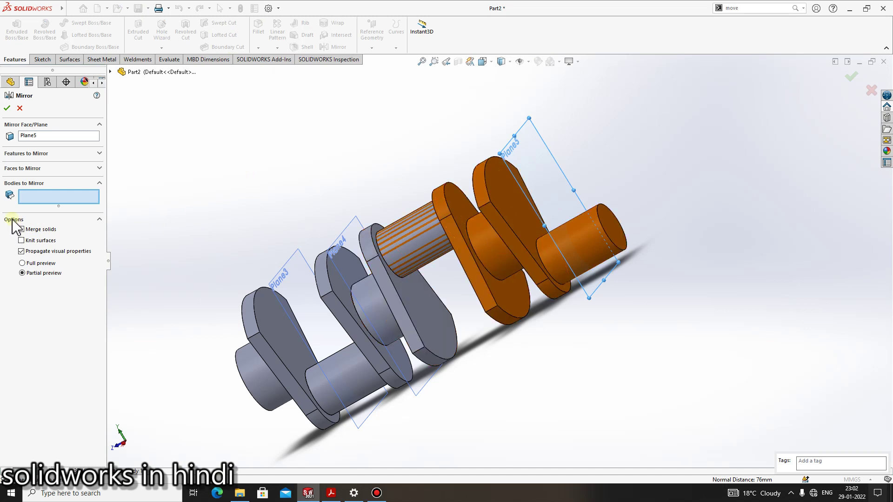
left_click(42, 157)
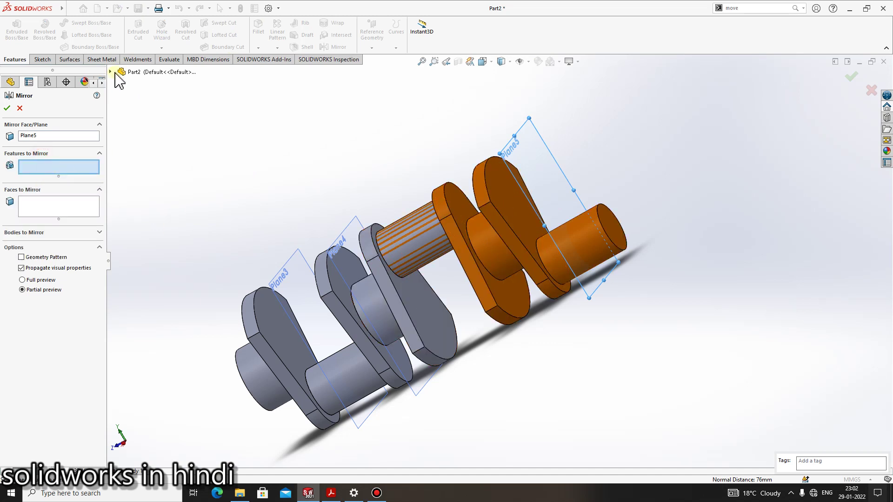
left_click(517, 201)
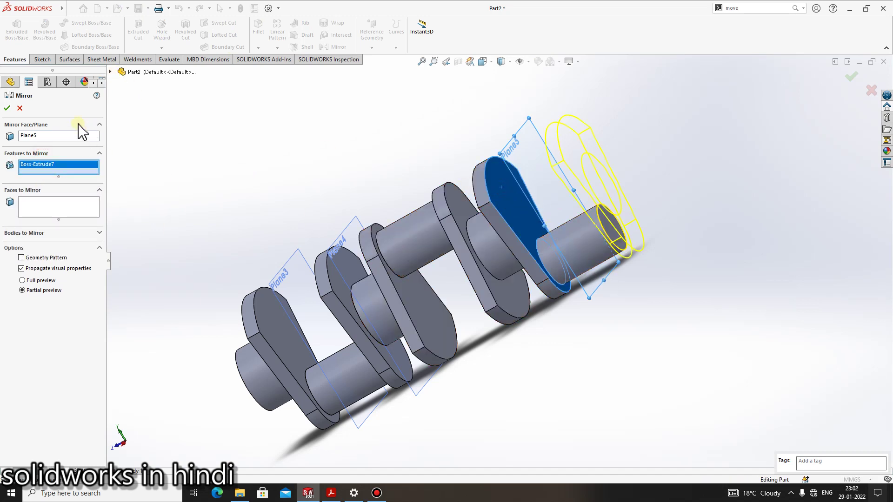
left_click(7, 109)
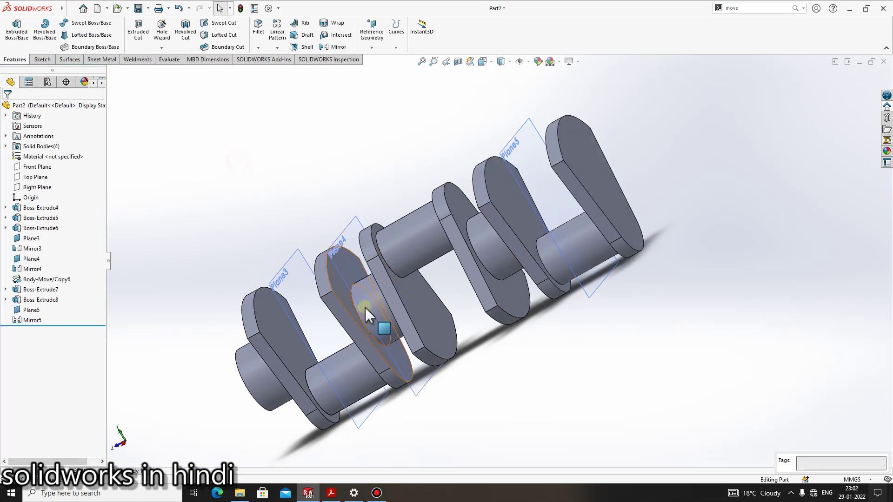
left_click(330, 494)
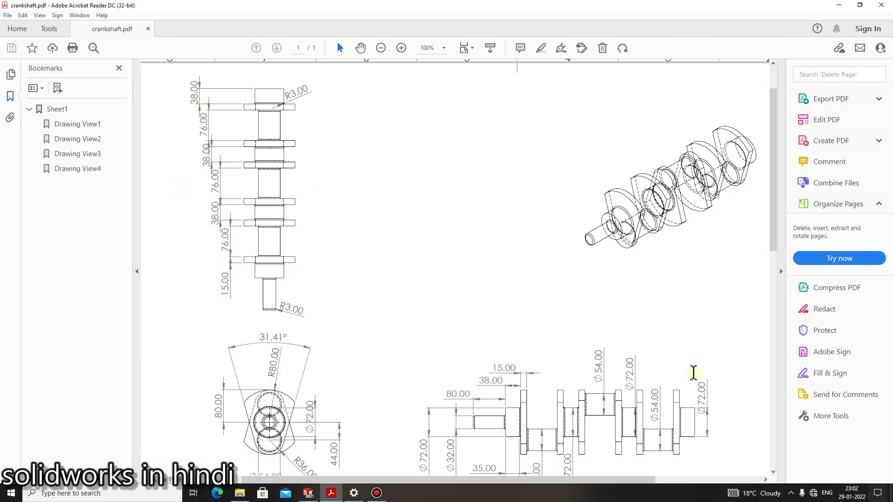
Start a sketch on the outer web face, then exit it empty
left_click(307, 492)
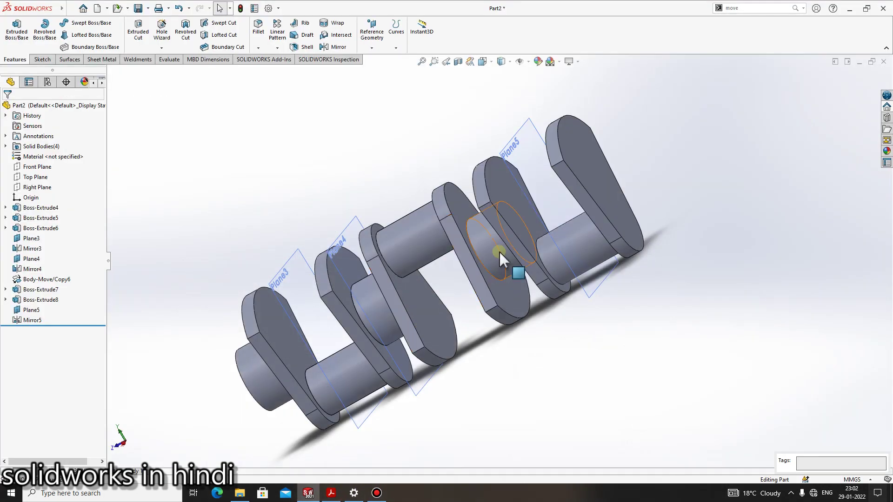
left_click(42, 59)
left_click(13, 29)
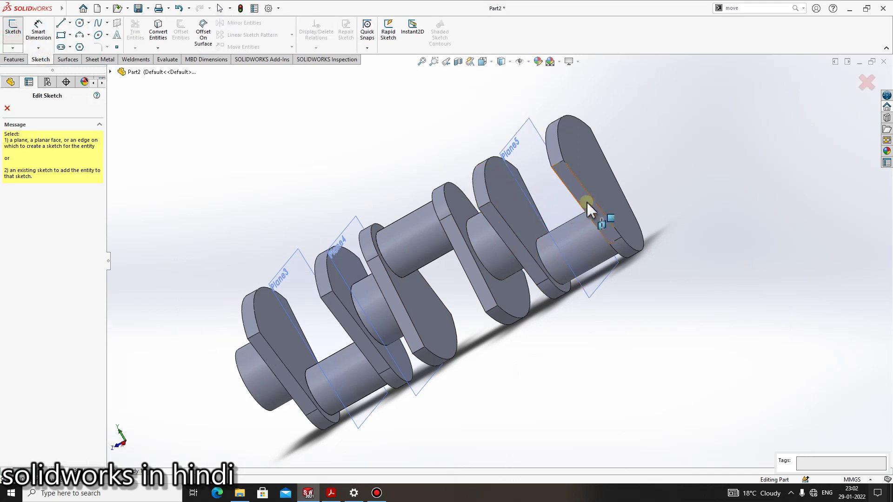
left_click(595, 200)
left_click(869, 89)
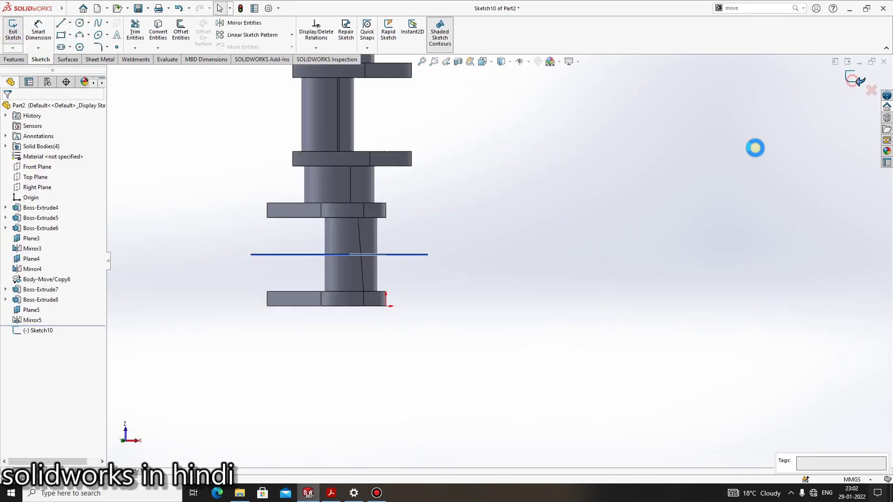
Orbit the model and select Plane6 to inspect the end web
mouse_move(513, 162)
middle_mouse_down()
mouse_move(447, 299)
mouse_move(528, 392)
middle_mouse_up()
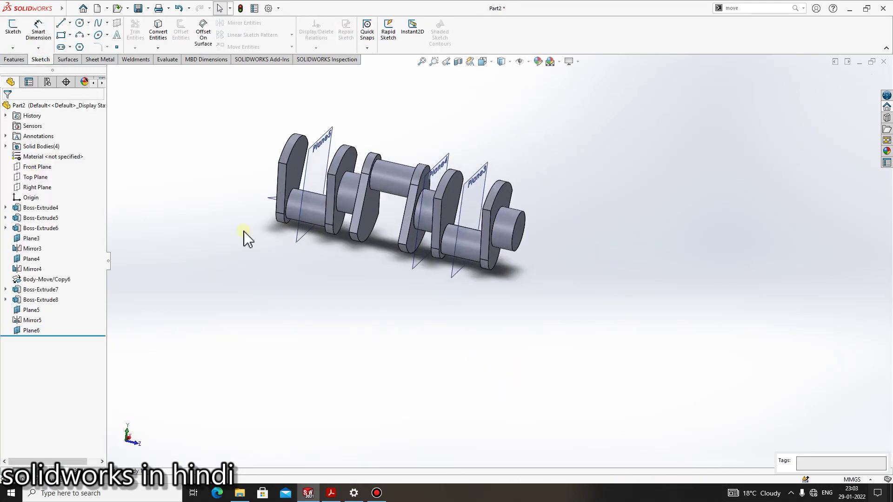
left_click(39, 330)
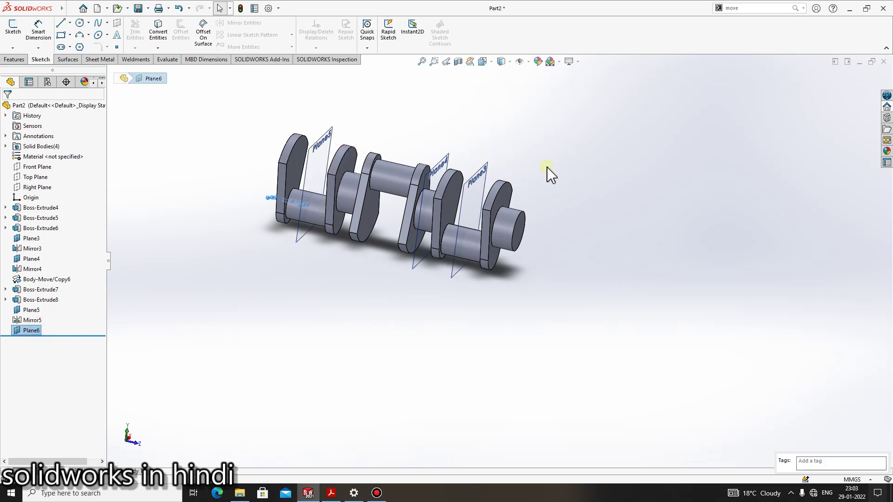
mouse_move(551, 176)
middle_mouse_down()
mouse_move(303, 176)
mouse_move(283, 259)
mouse_move(408, 160)
middle_mouse_up()
scroll(408, 160, "up", 3)
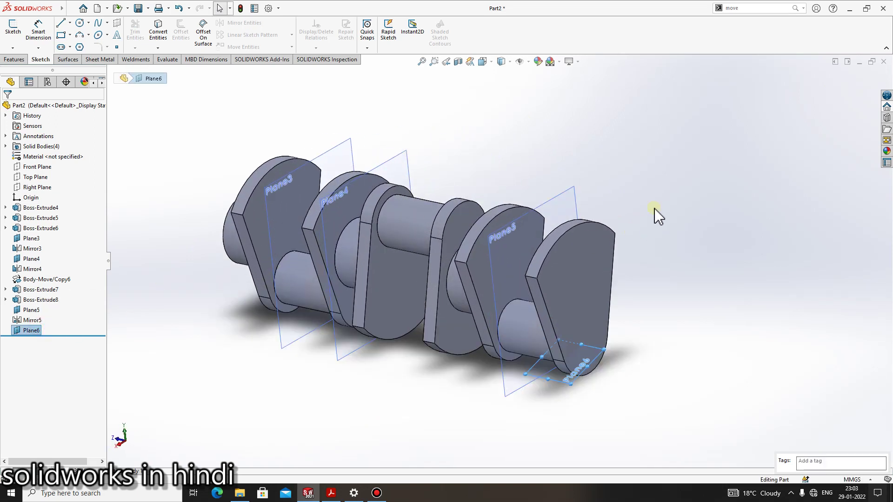
left_click(661, 187)
Open new Sketch11 on the end web face
left_click(13, 28)
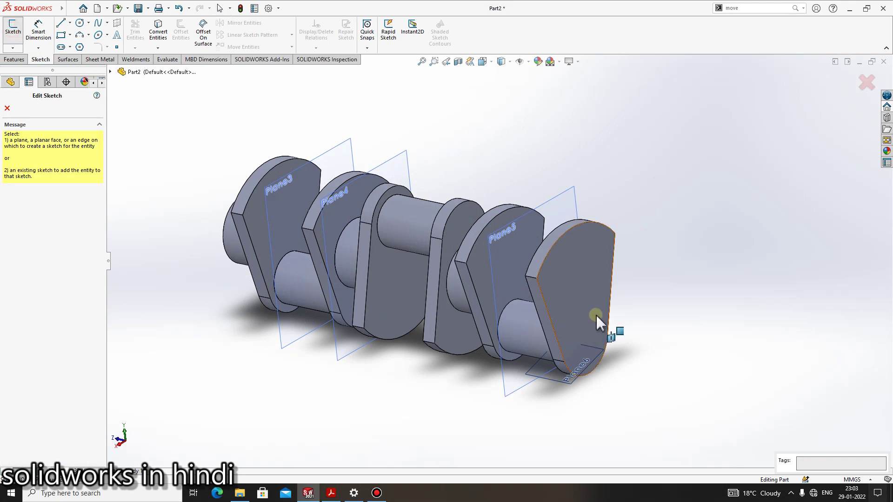
key("Escape")
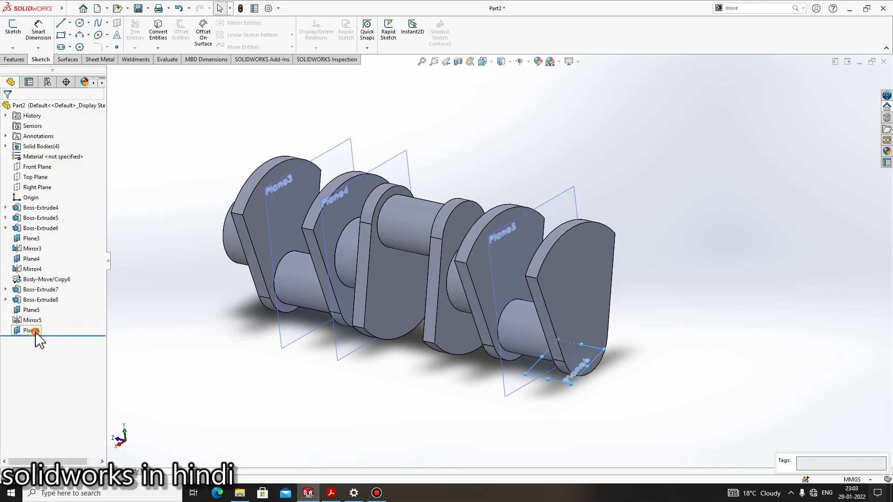
left_click(13, 28)
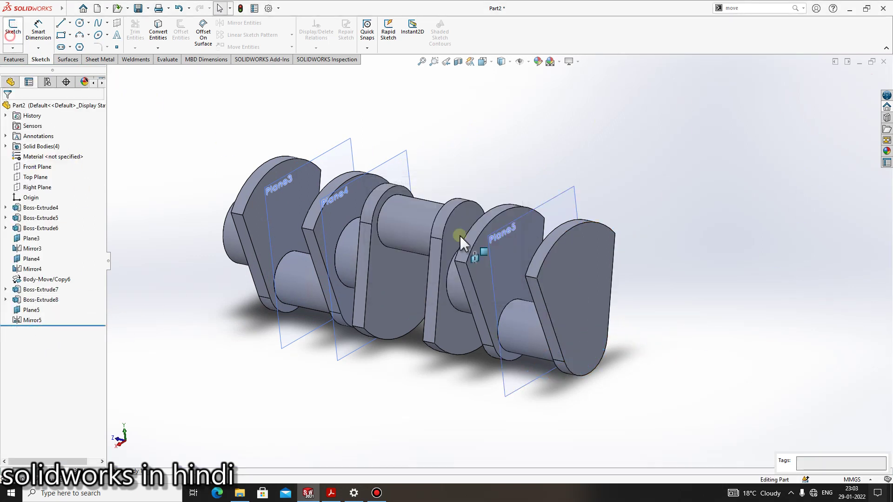
left_click(584, 283)
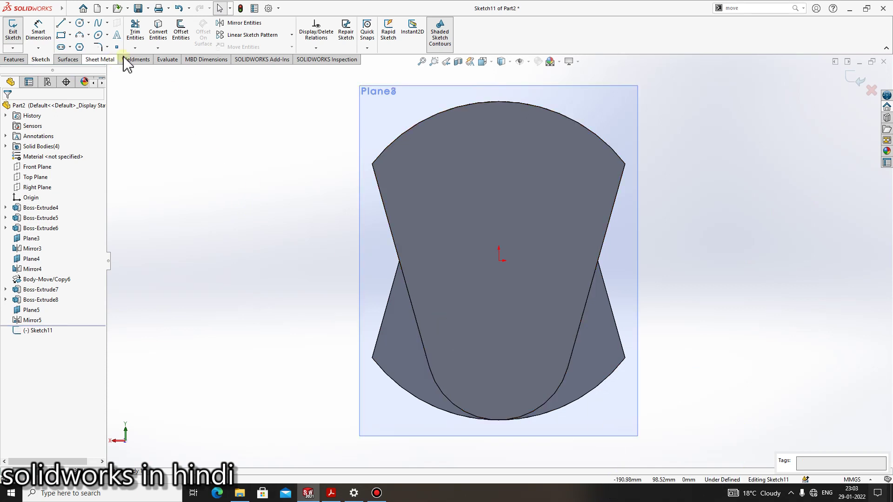
Draw a circle centred on the origin and dimension it Ø72 mm
left_click(80, 23)
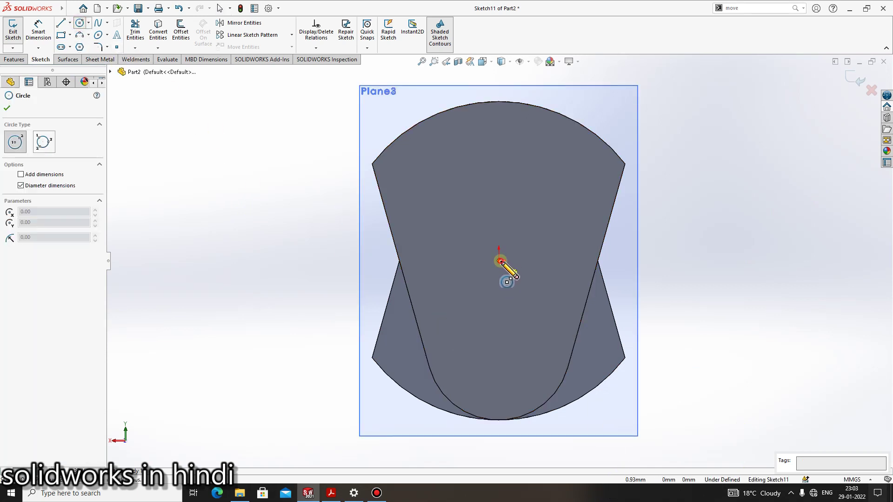
left_click(499, 260)
left_click(532, 229)
left_click(38, 29)
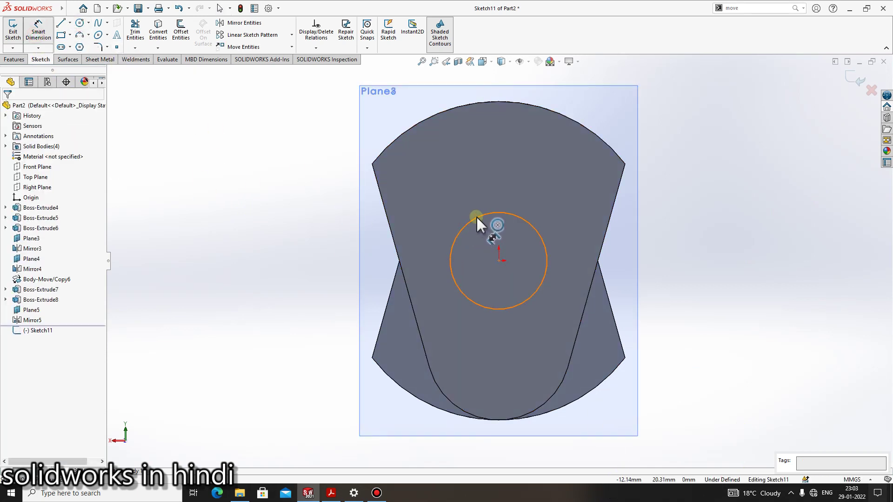
left_click(478, 218)
left_click(492, 191)
type("72")
key("Return")
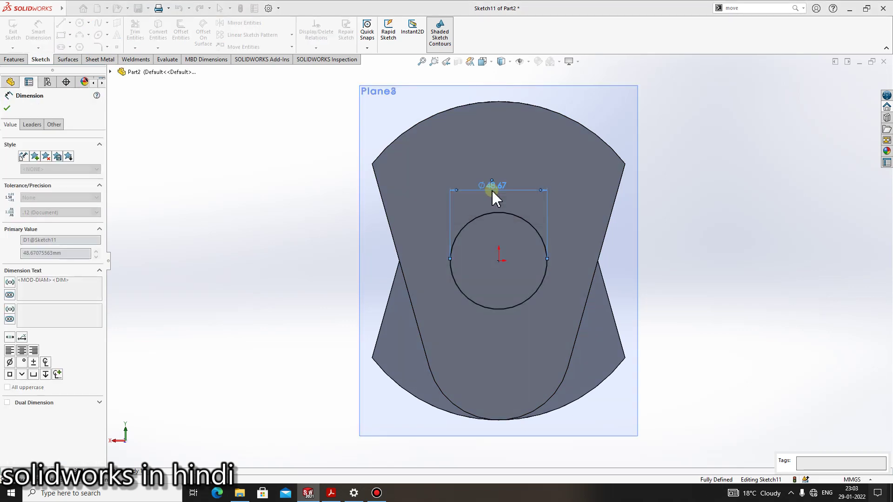
key("Escape")
left_click(331, 492)
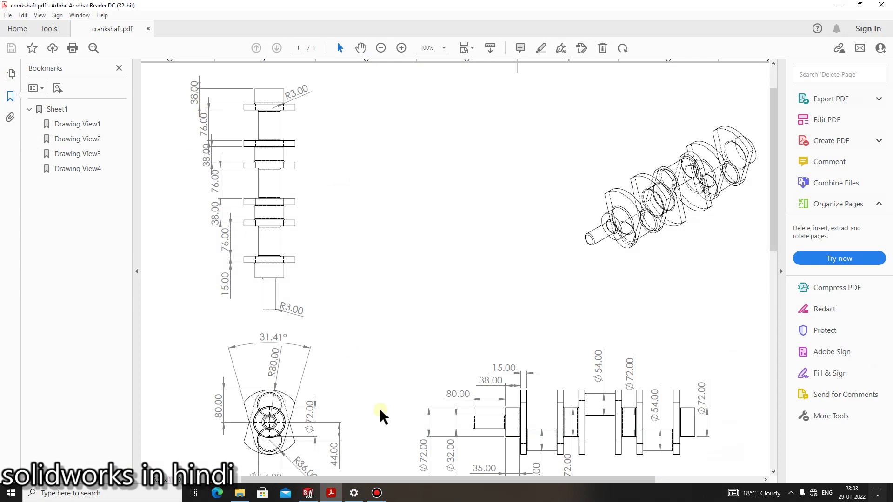
Preview a reversed 38 mm extrusion of the circle, then cancel it
left_click(334, 494)
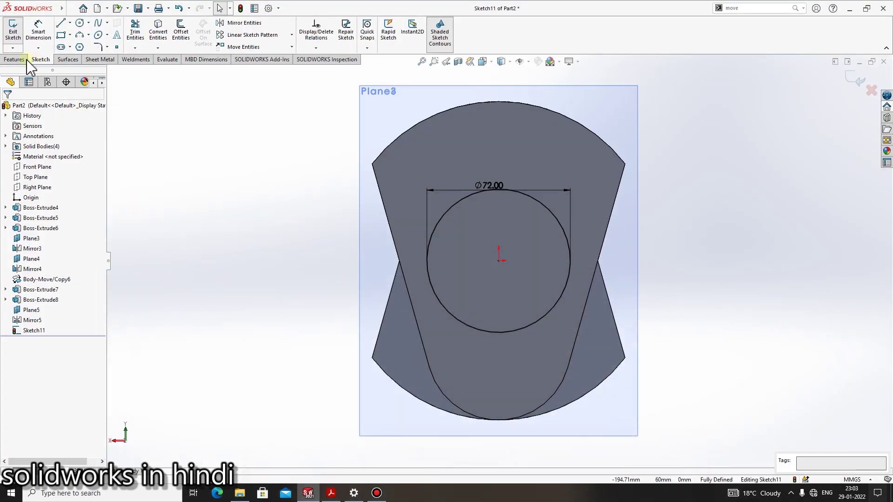
left_click(17, 27)
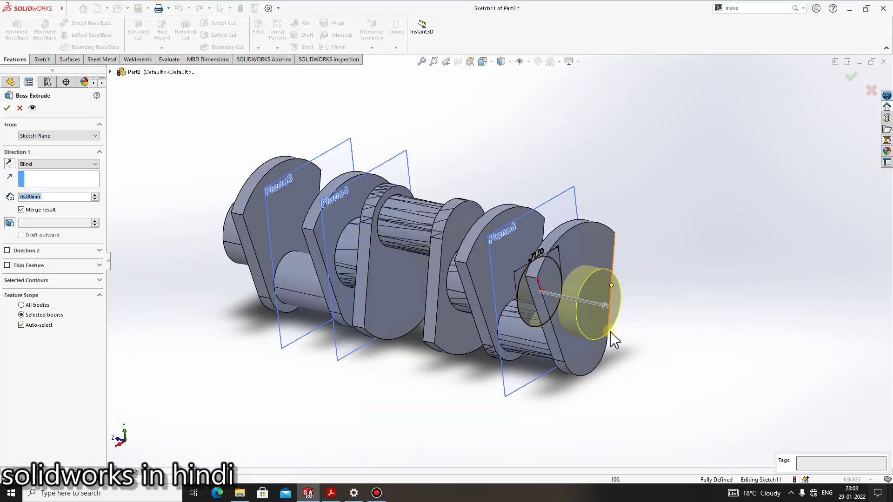
key("BackSpace")
type("38")
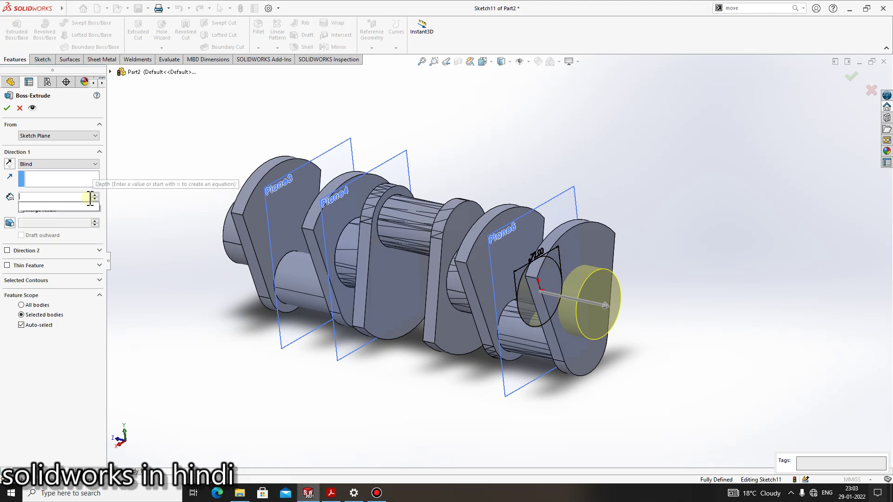
key("Return")
left_click(9, 163)
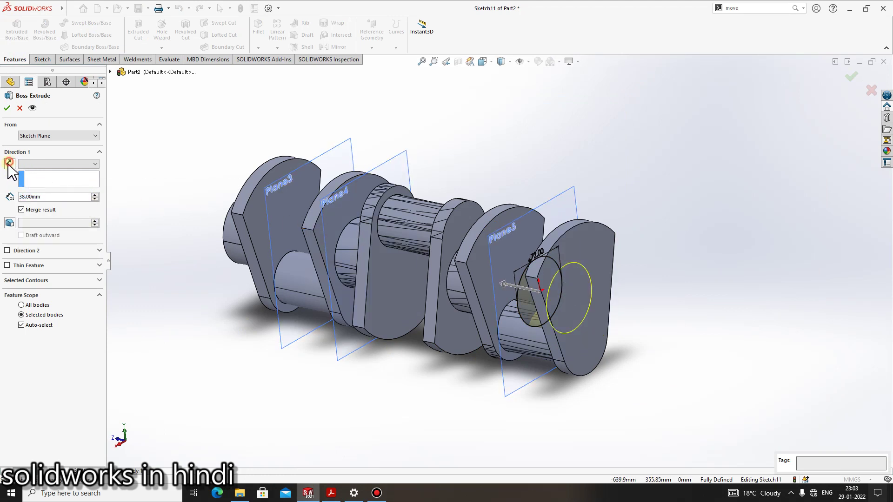
key("Escape")
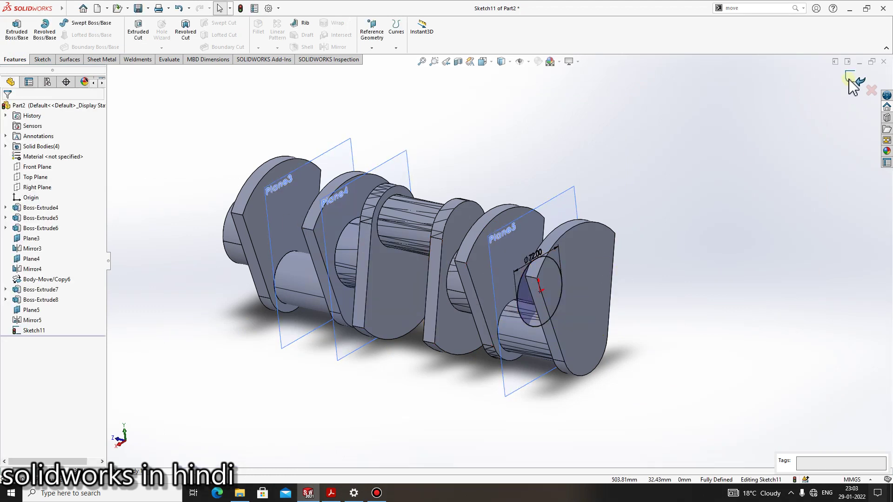
Delete Sketch11, leaving the tree ending at Mirror5, and start a new sketch
key("Delete")
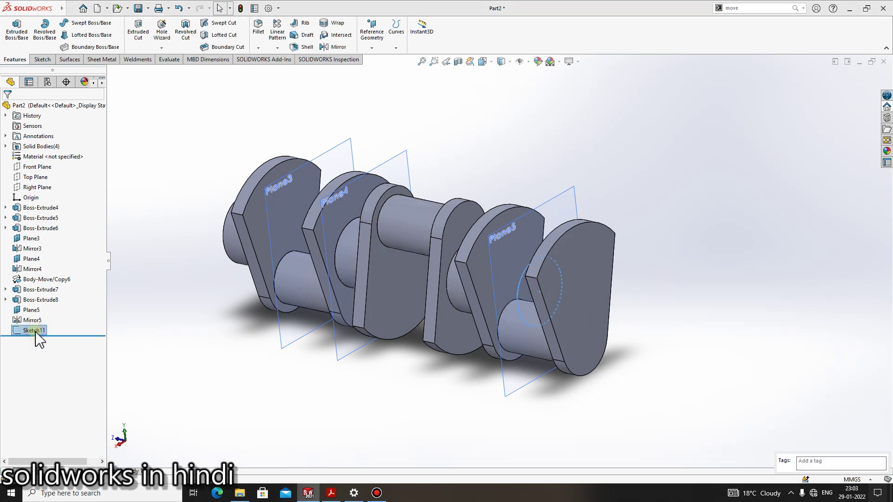
left_click(35, 320)
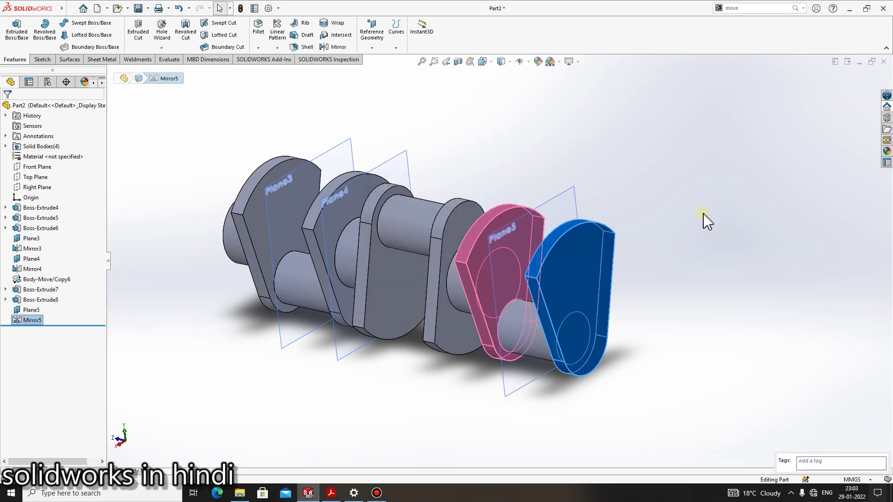
left_click(697, 302)
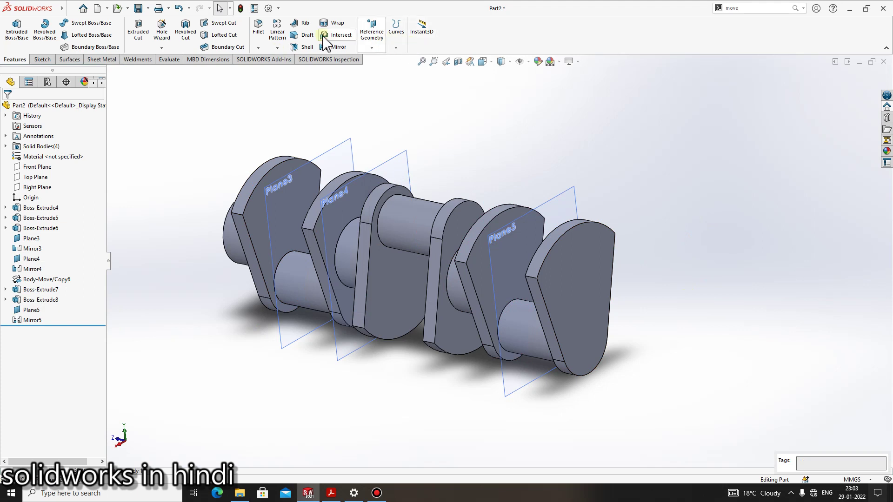
left_click(42, 59)
Sketch a circle centred on the origin on the end web face, deleting a stray extra circle
left_click(13, 30)
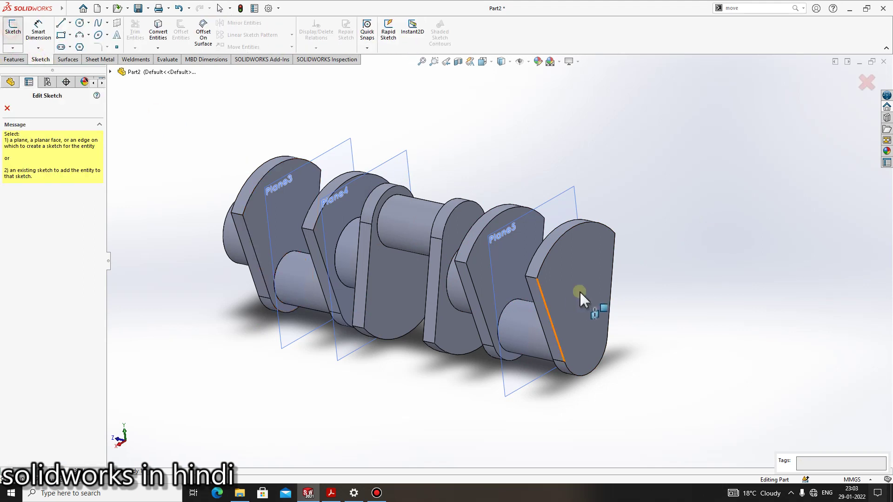
left_click(594, 262)
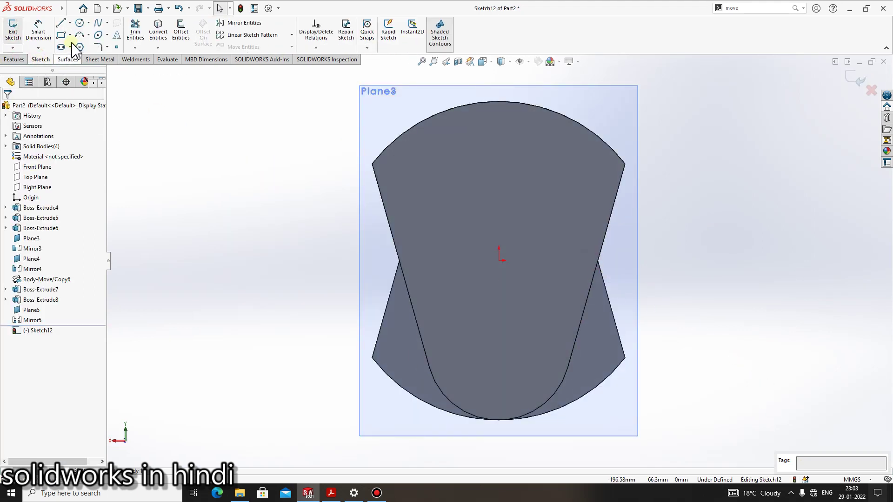
left_click(80, 23)
left_click(499, 260)
left_click(556, 260)
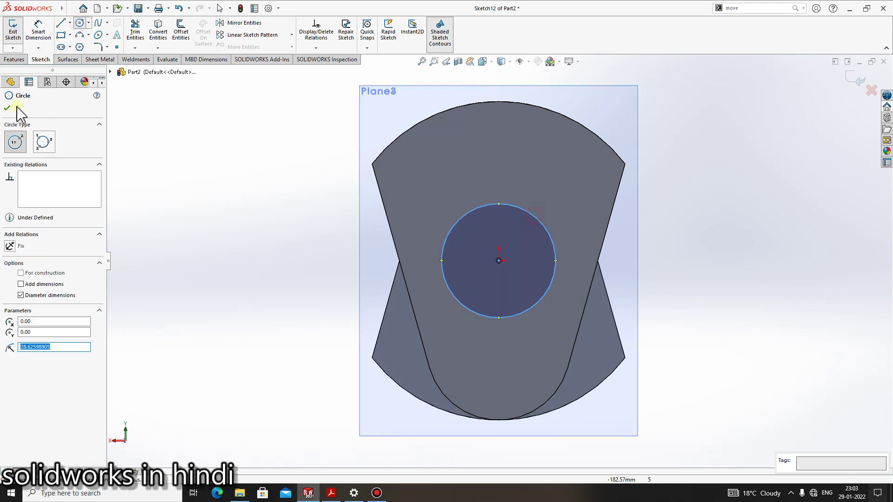
left_click(524, 210)
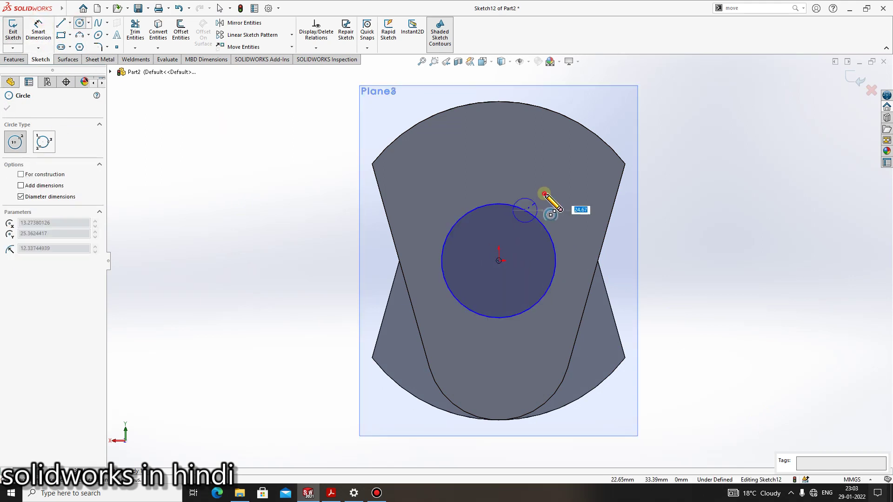
left_click(544, 193)
key("Escape")
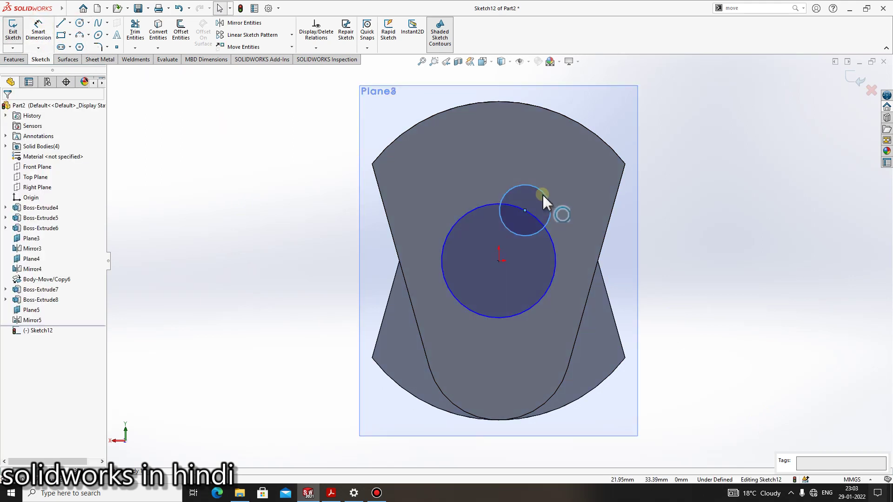
left_click(542, 193)
key("Delete")
Dimension the circle's diameter to 72 mm
left_click(38, 31)
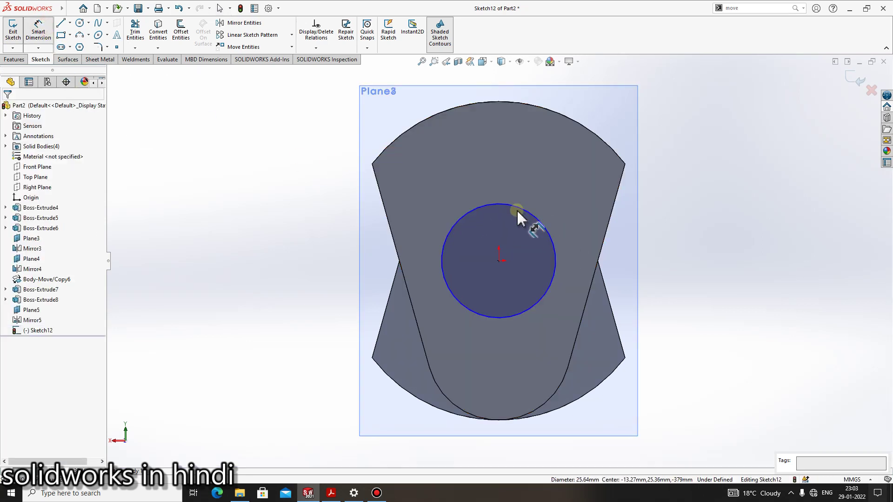
left_click(524, 210)
left_click(547, 186)
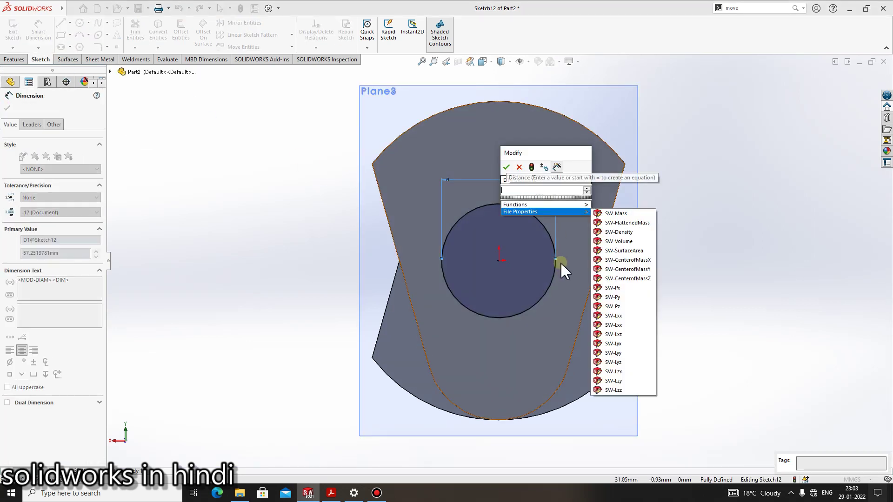
type("72")
key("Return")
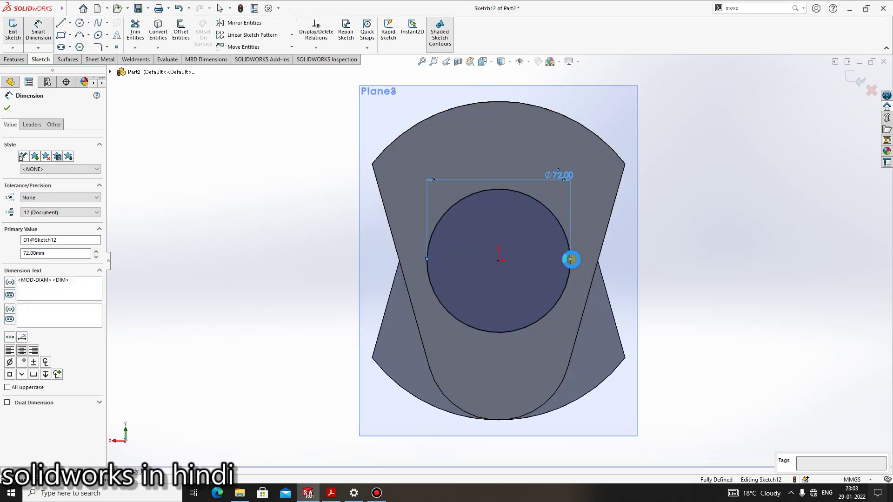
Extrude the Ø72 circle 38 mm as a journal, then bring crankshaft.pdf back to the front
left_click(17, 58)
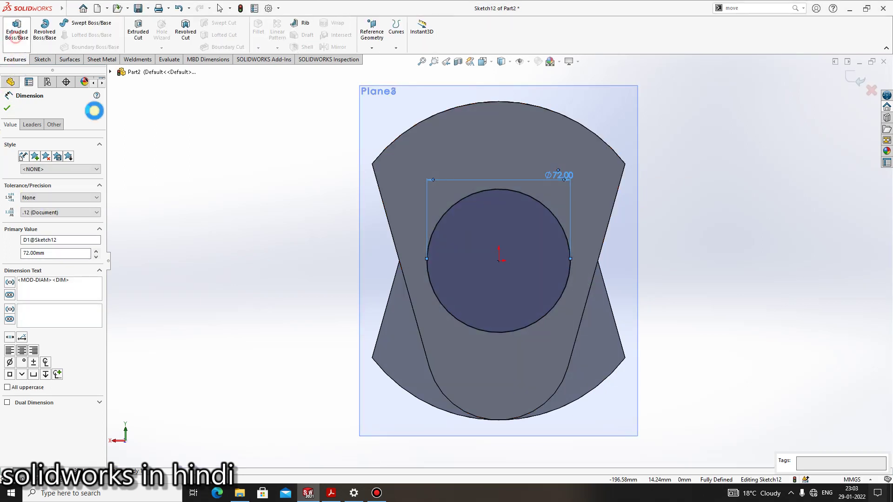
key("BackSpace")
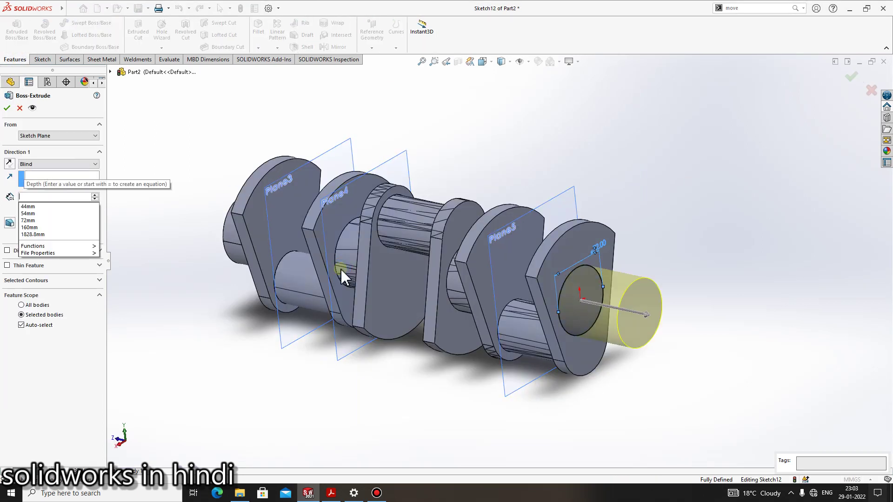
type("38")
key("Return")
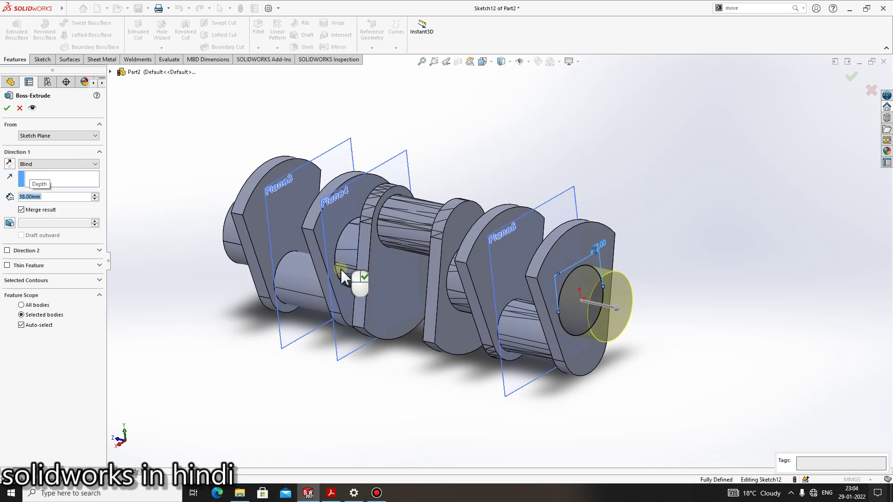
left_click(7, 109)
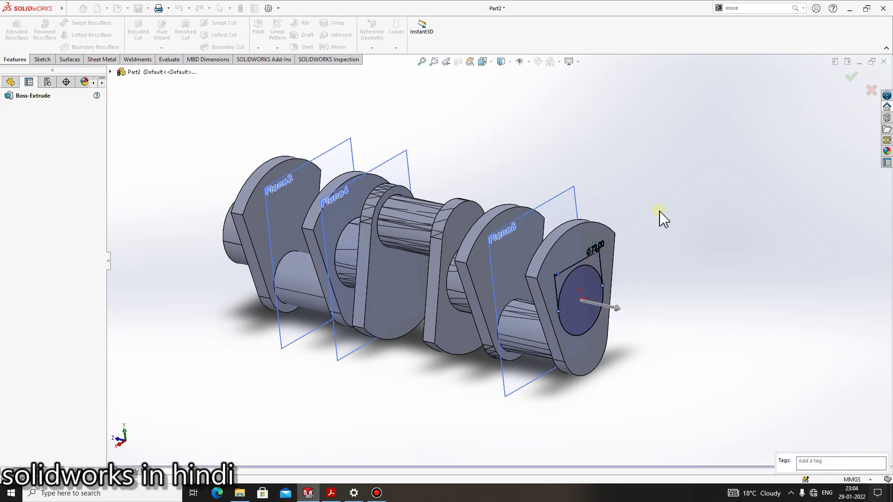
scroll(536, 330, "up", 3)
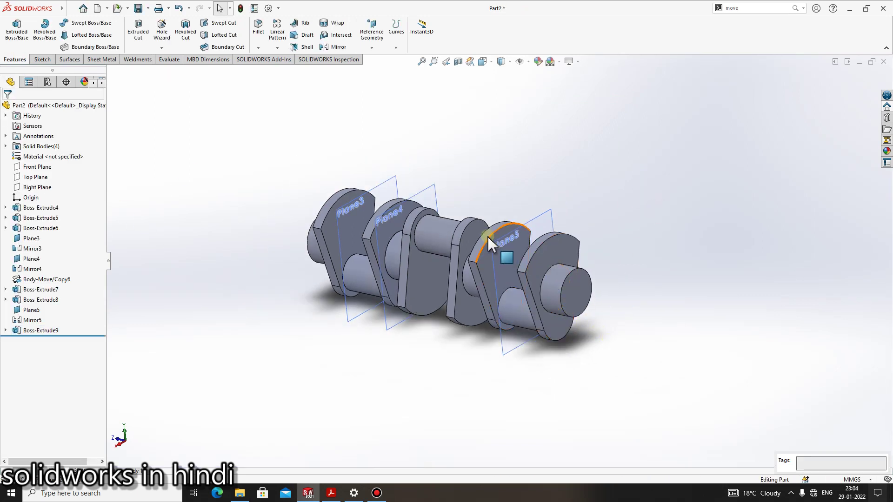
left_click(331, 493)
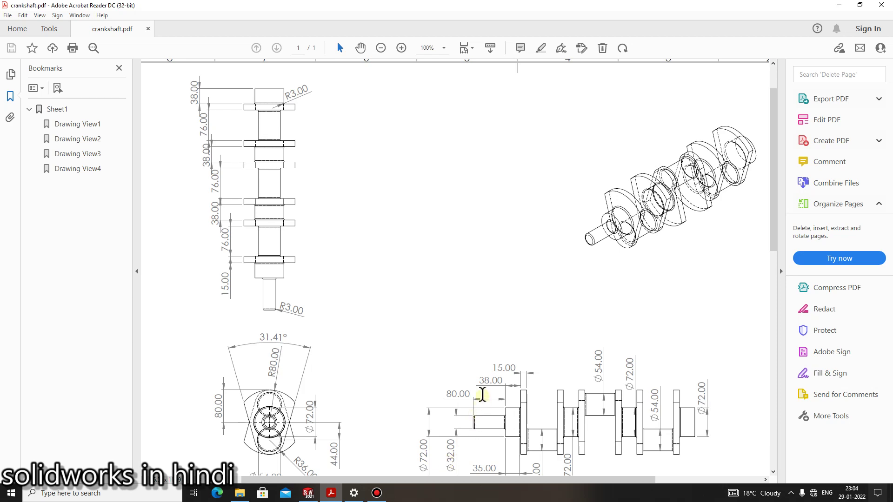
Bring SOLIDWORKS back over the PDF and orbit the crankshaft to show its left end shaft face
left_click(339, 494)
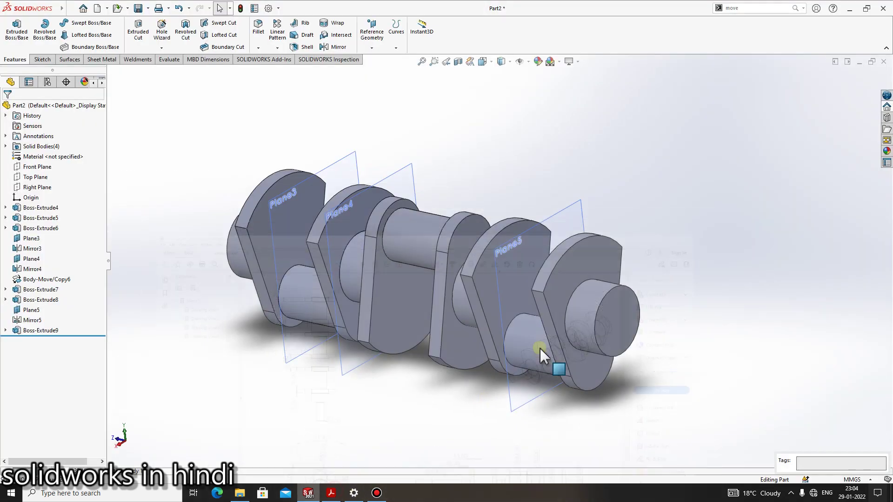
mouse_move(308, 194)
middle_mouse_down()
mouse_move(390, 290)
mouse_move(355, 291)
middle_mouse_up()
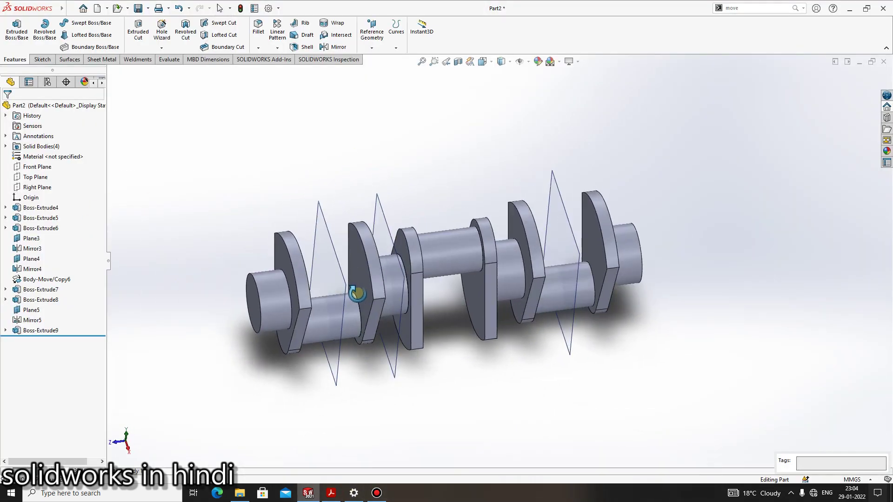
left_click(265, 301)
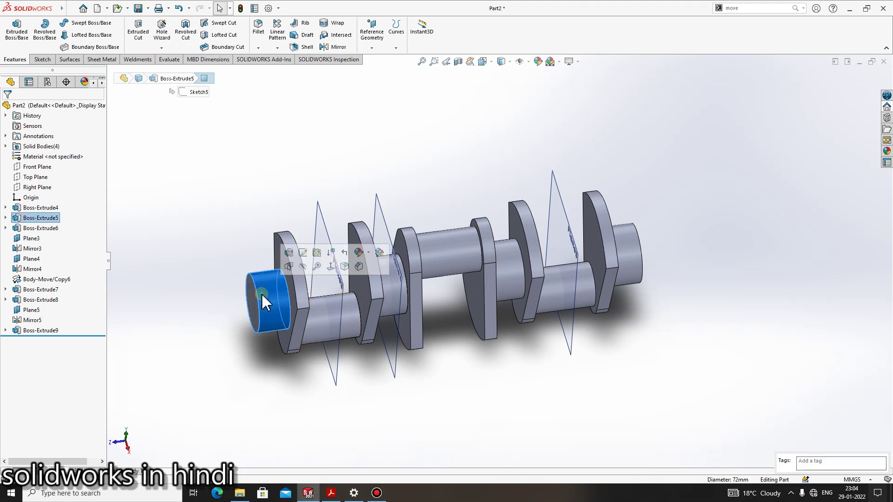
key("Escape")
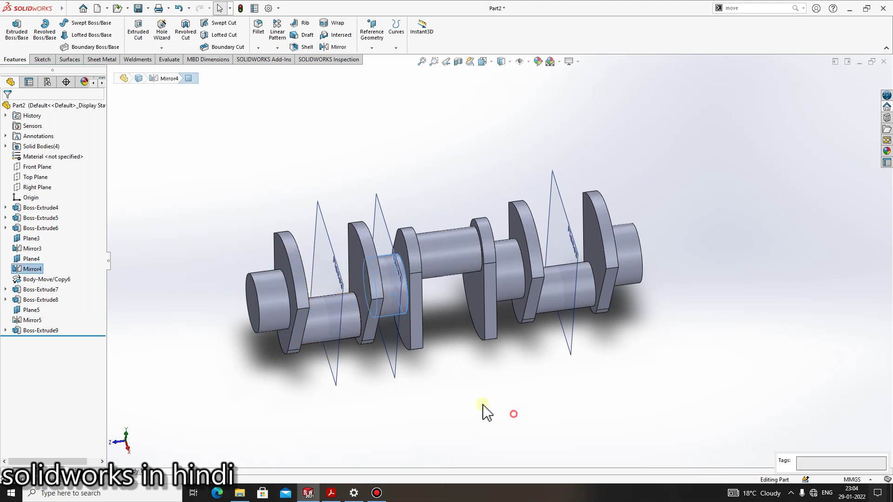
left_click(264, 291)
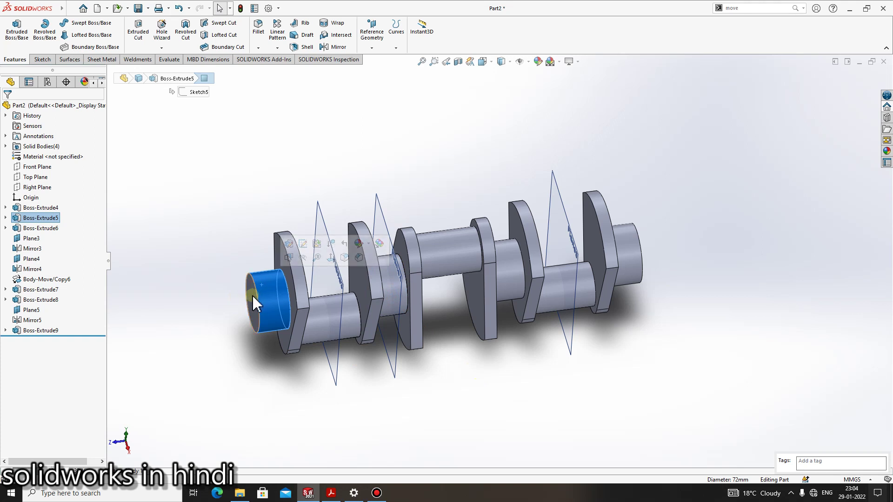
left_click(460, 394)
Sketch a circle centred on the origin on the shaft's left end face
left_click(39, 60)
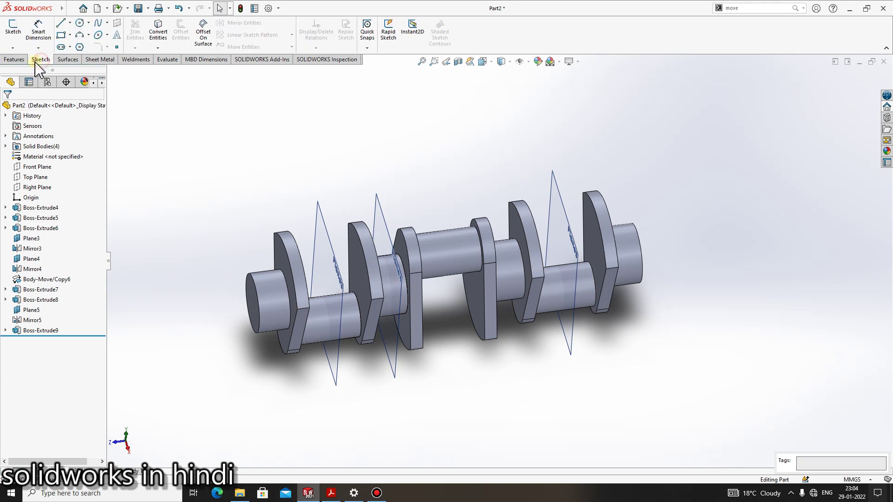
left_click(11, 35)
left_click(259, 313)
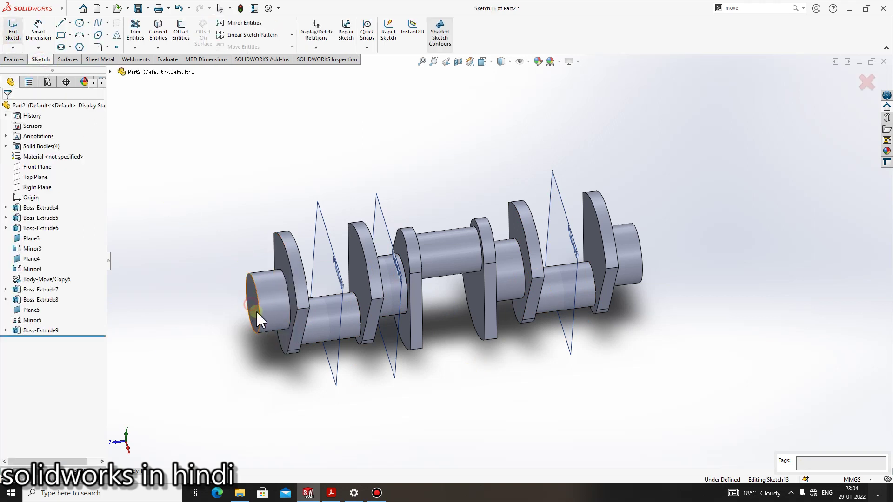
left_click(80, 23)
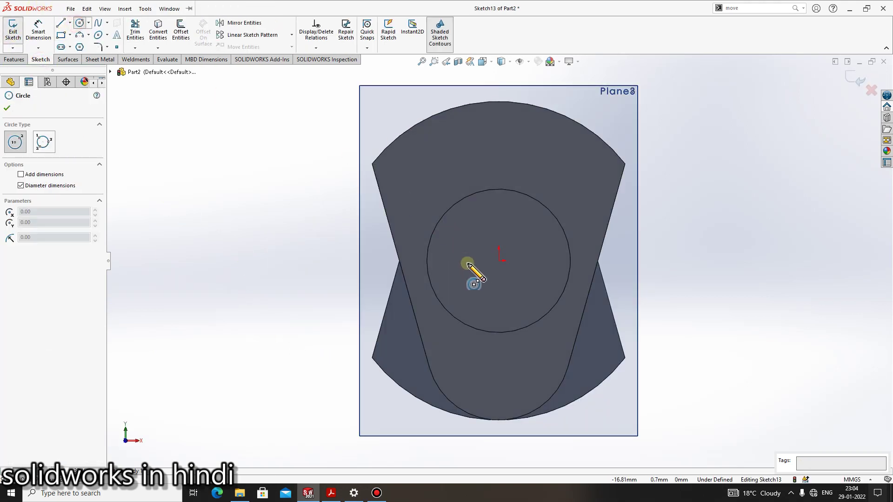
left_click(498, 260)
left_click(531, 225)
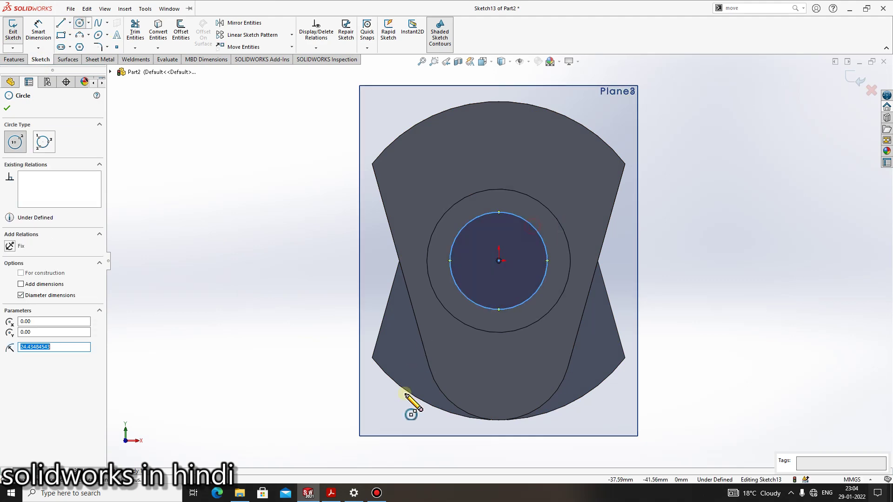
left_click(331, 493)
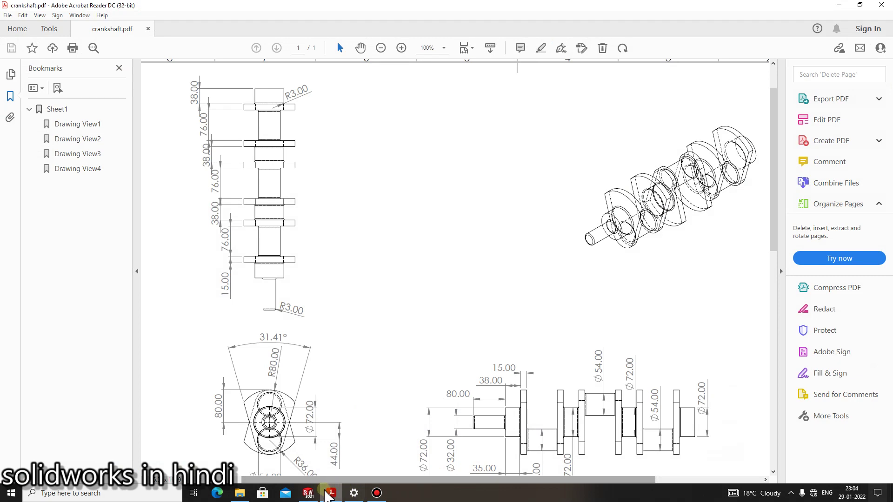
left_click(307, 493)
left_click(80, 23)
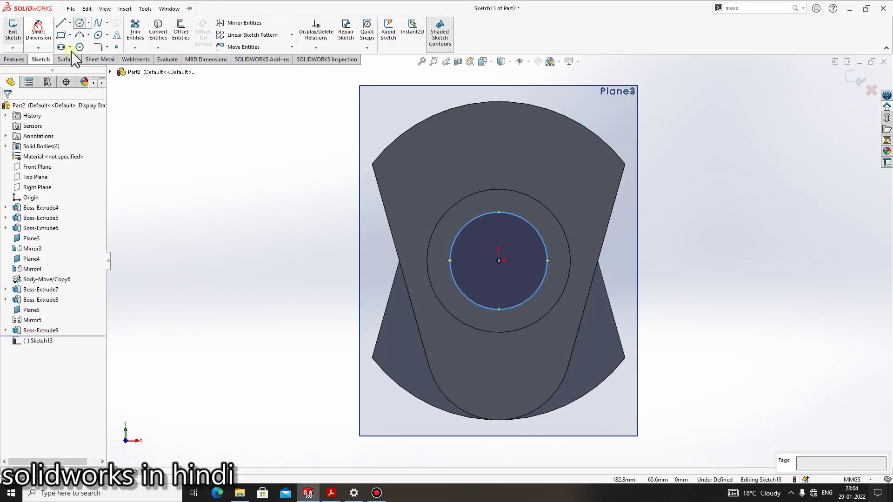
Dimension the circle to 32 mm diameter and preview it as a 38 mm boss extrusion
left_click(511, 214)
left_click(543, 199)
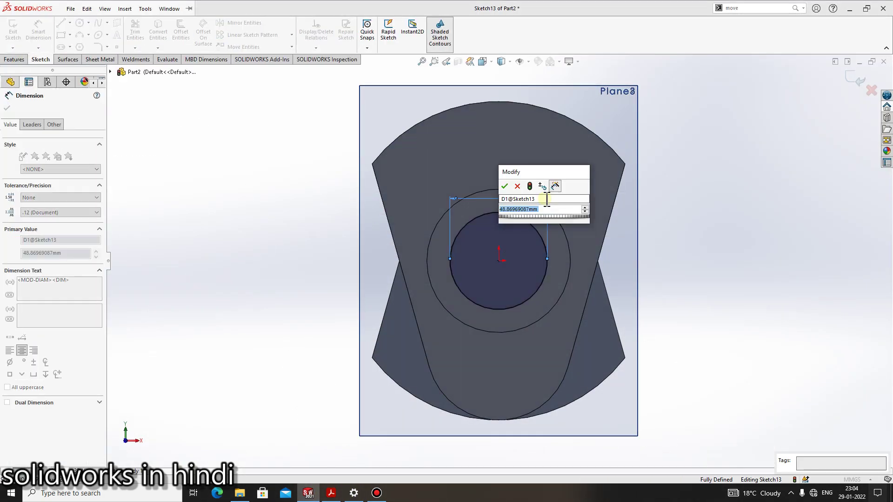
type("32")
key("Return")
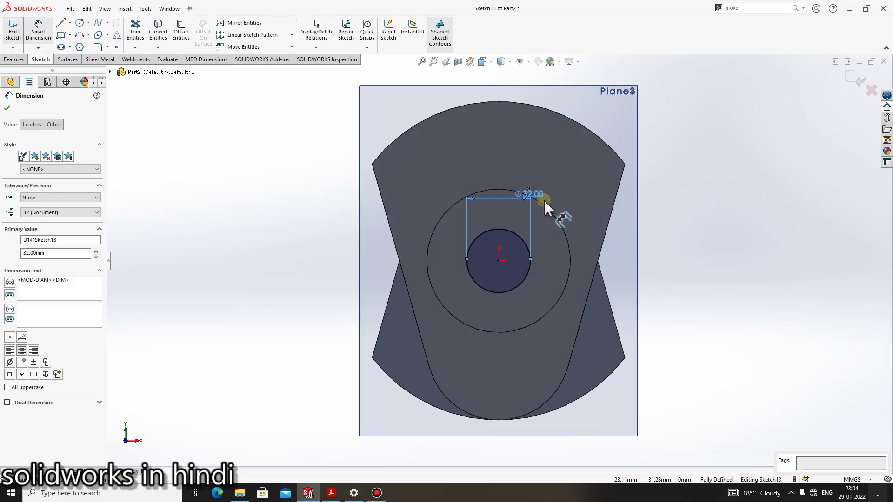
left_click(14, 59)
left_click(17, 32)
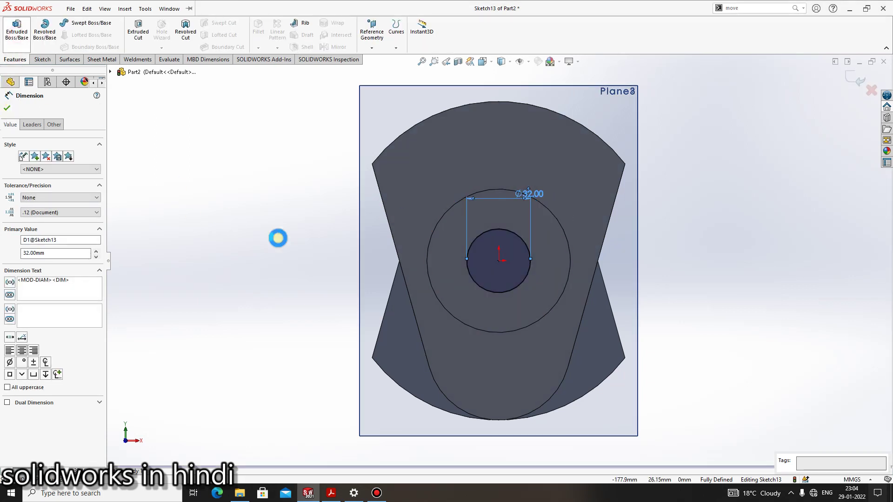
Check the PDF for the length and extrude the Ø32 mm end shaft 80 mm as Boss-Extrude10
left_click(337, 497)
scroll(459, 458, "down", 1)
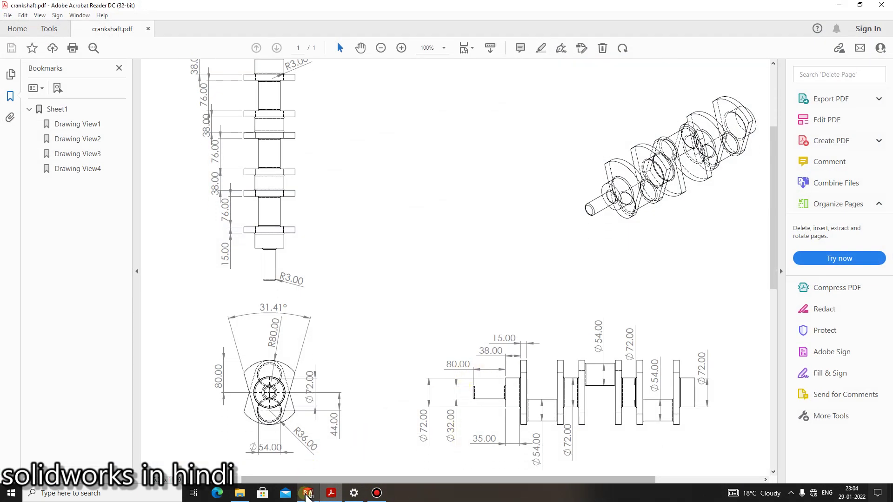
left_click(307, 493)
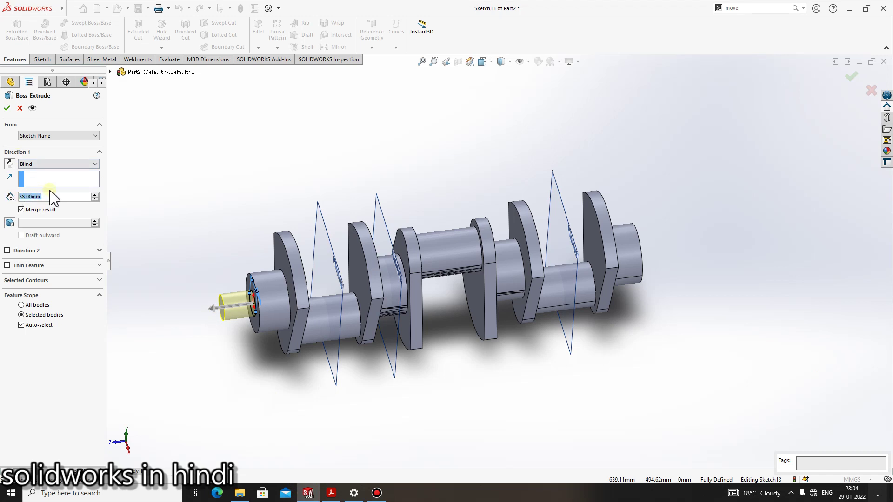
type("80")
key("Return")
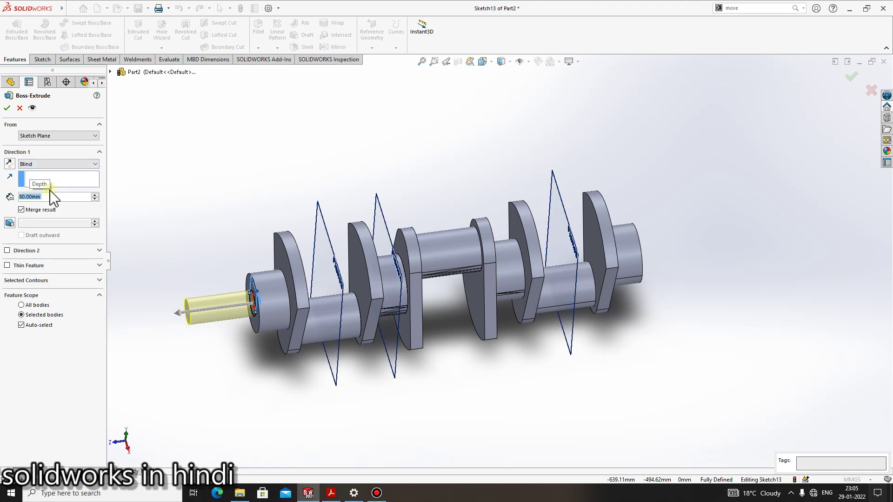
left_click(8, 109)
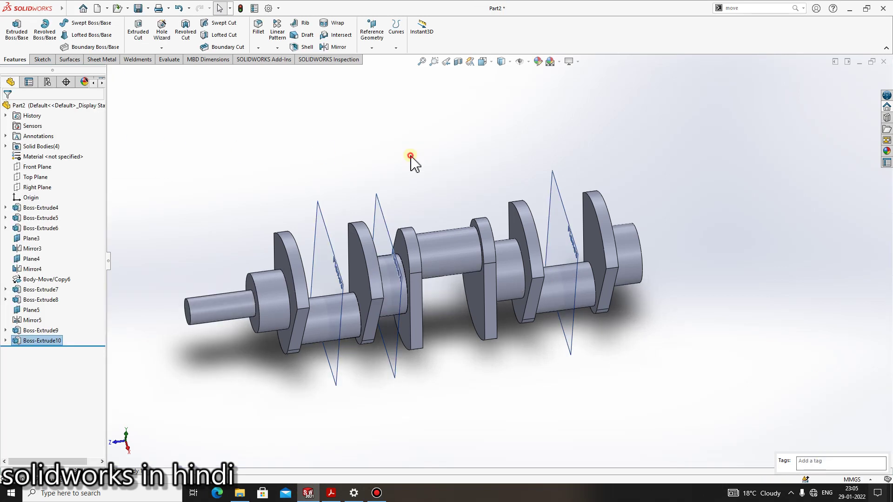
left_click(329, 238)
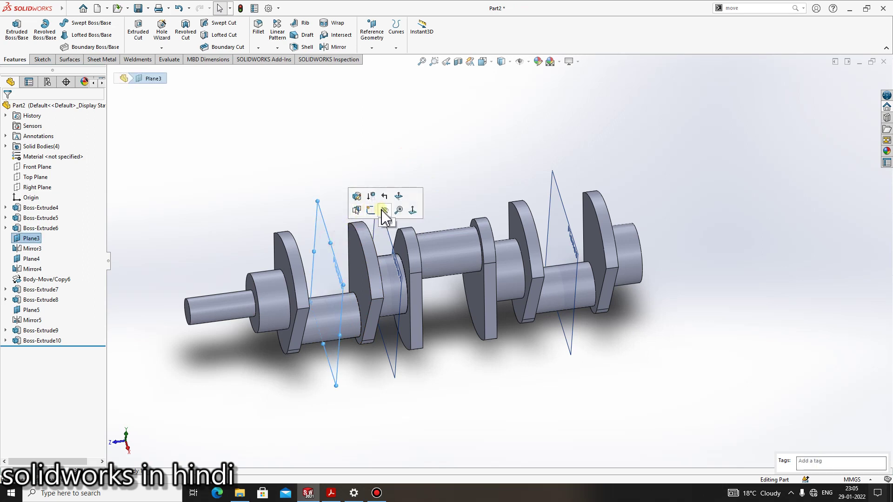
left_click(384, 216)
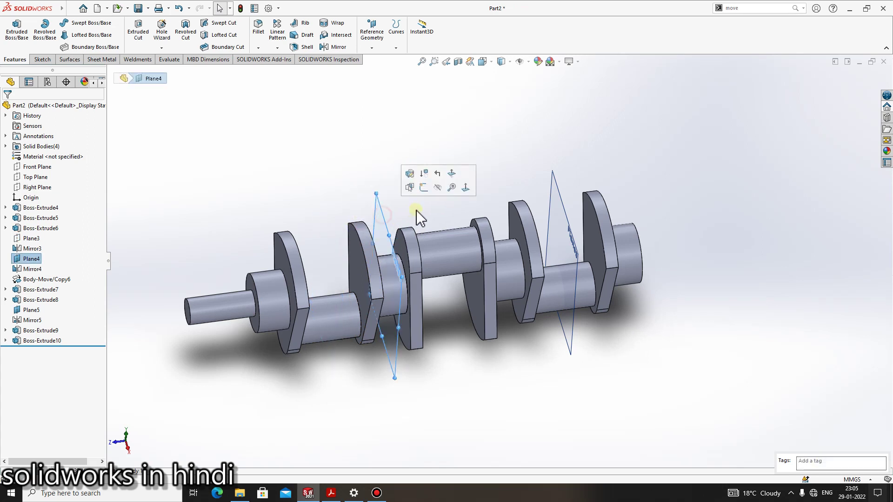
left_click(561, 199)
left_click(617, 173)
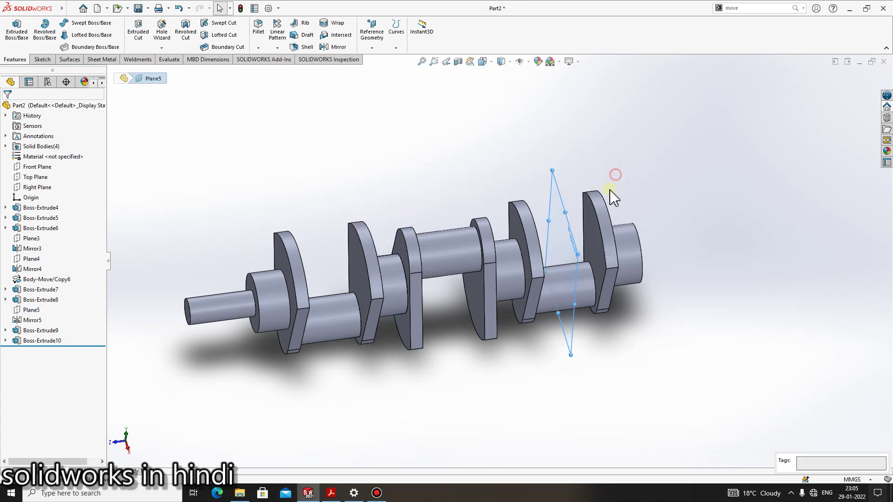
scroll(498, 380, "up", 2)
scroll(459, 236, "down", 3)
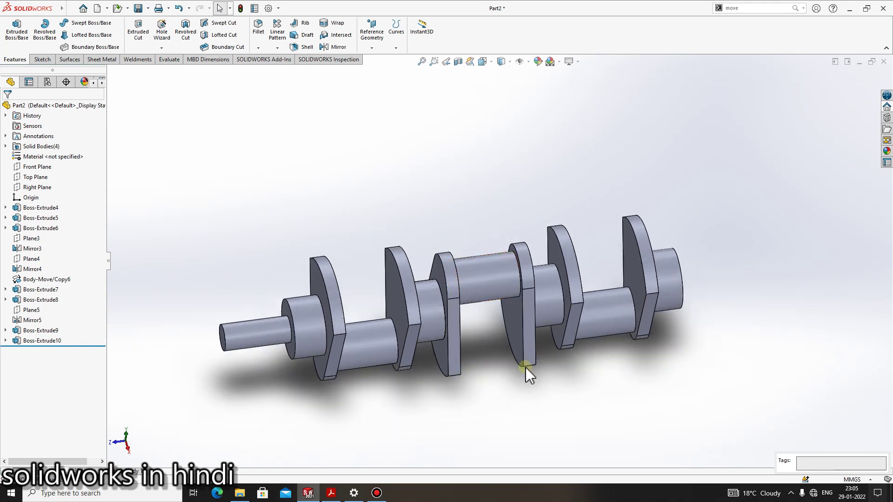
mouse_move(525, 368)
middle_mouse_down()
mouse_move(547, 229)
mouse_move(593, 175)
mouse_move(554, 259)
middle_mouse_up()
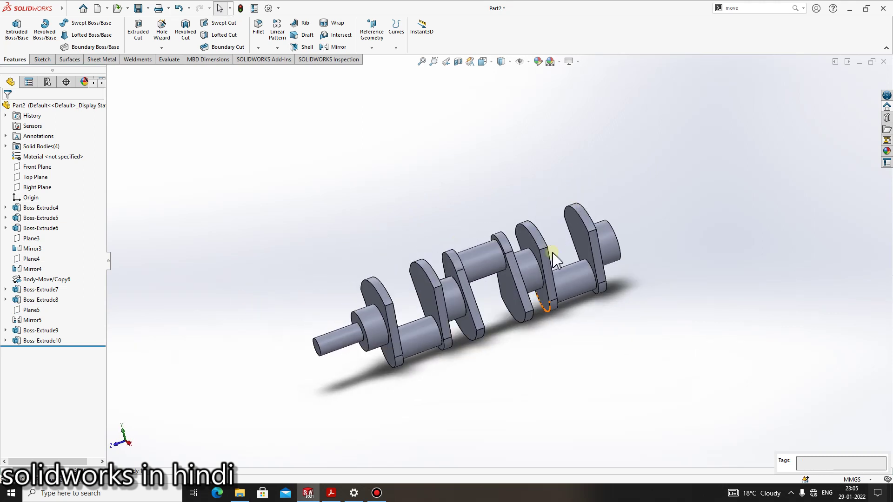
left_click(331, 493)
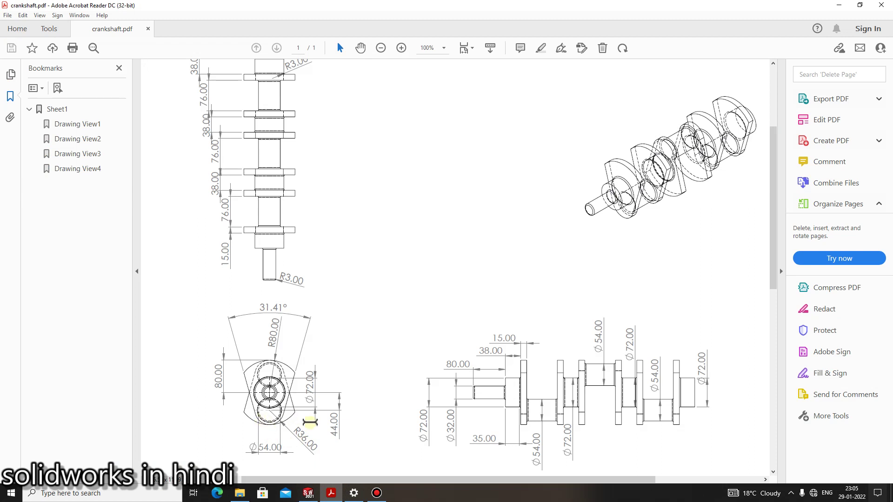
scroll(293, 296, "up", 1)
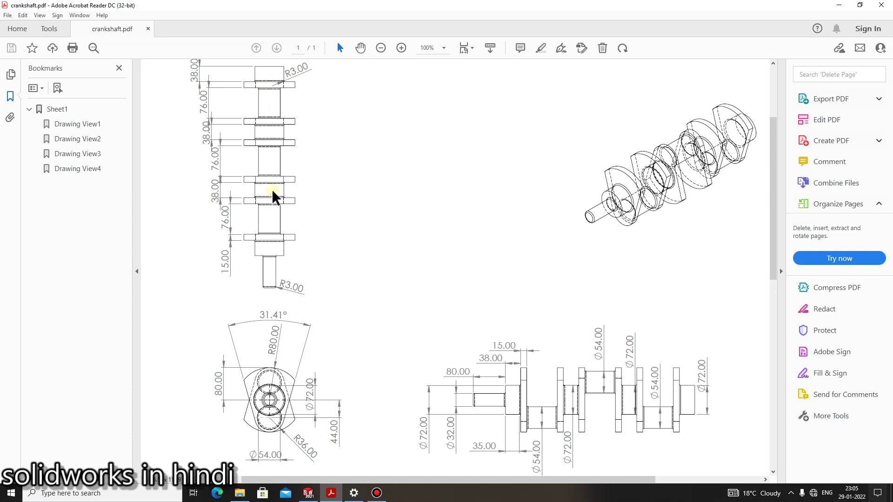
left_click(308, 493)
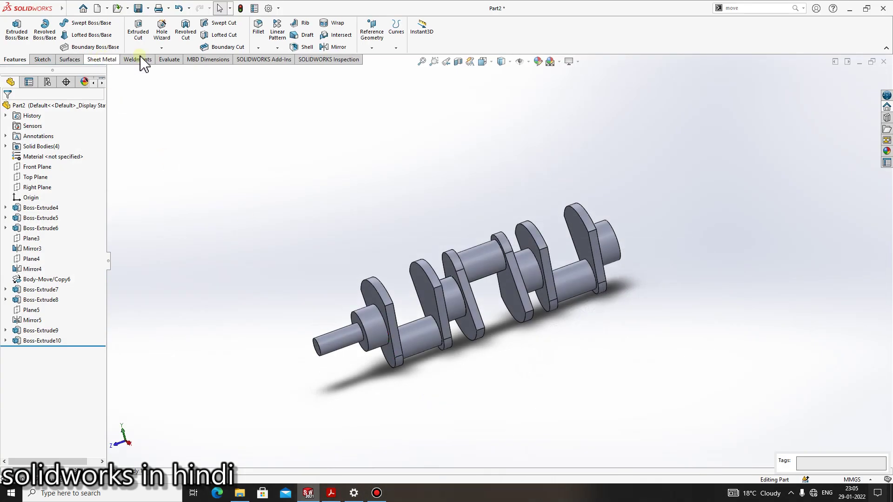
Fillet the left shaft's end, step and crank-web edges with a 3 mm radius
left_click(258, 34)
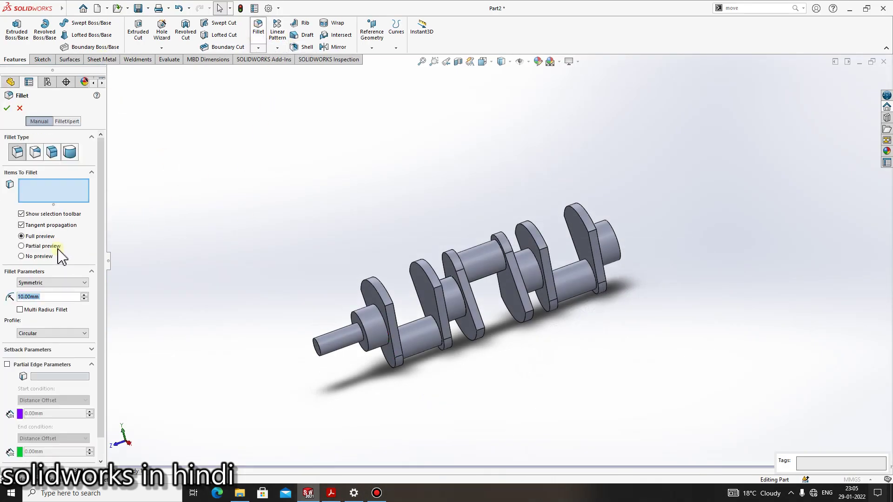
type("3")
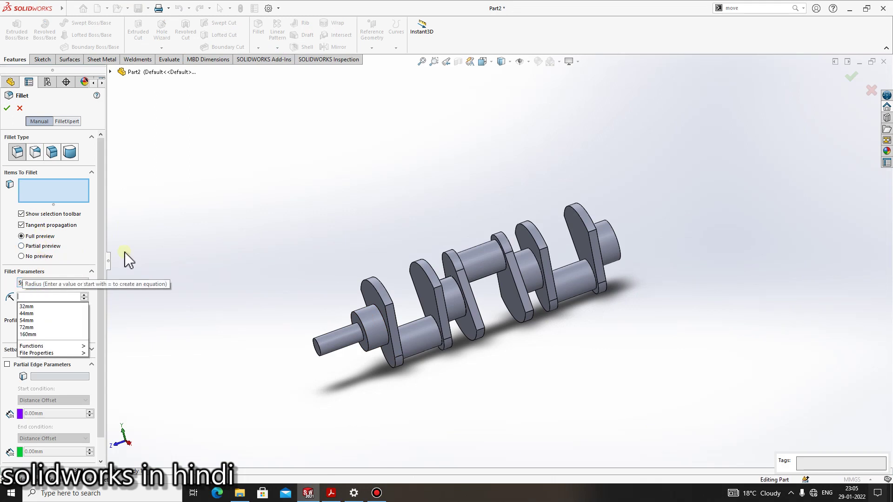
key("Return")
scroll(330, 341, "down", 3)
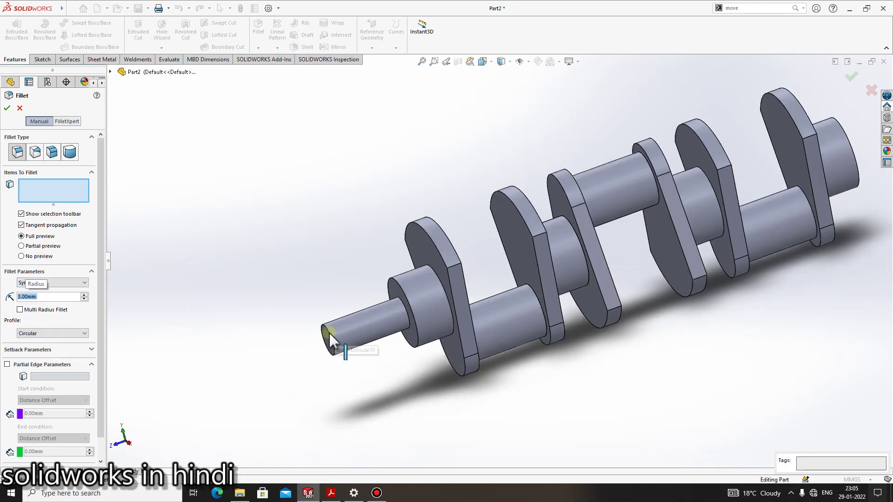
left_click(329, 339)
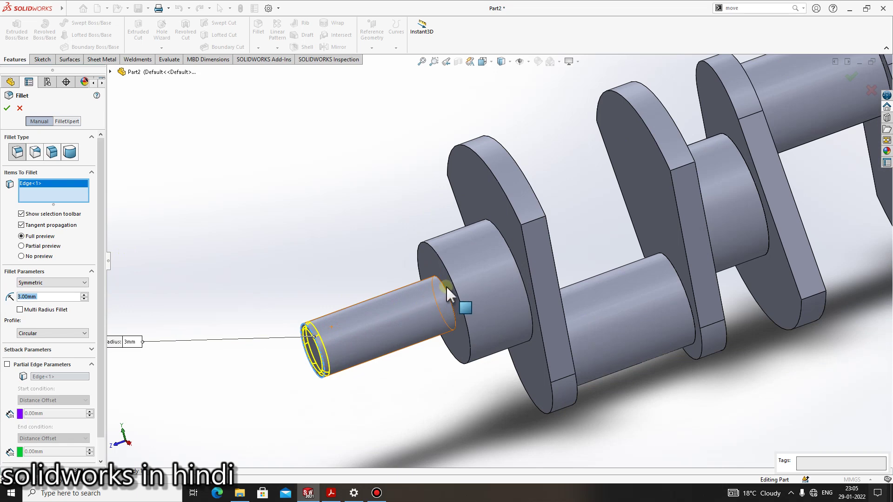
left_click(445, 294)
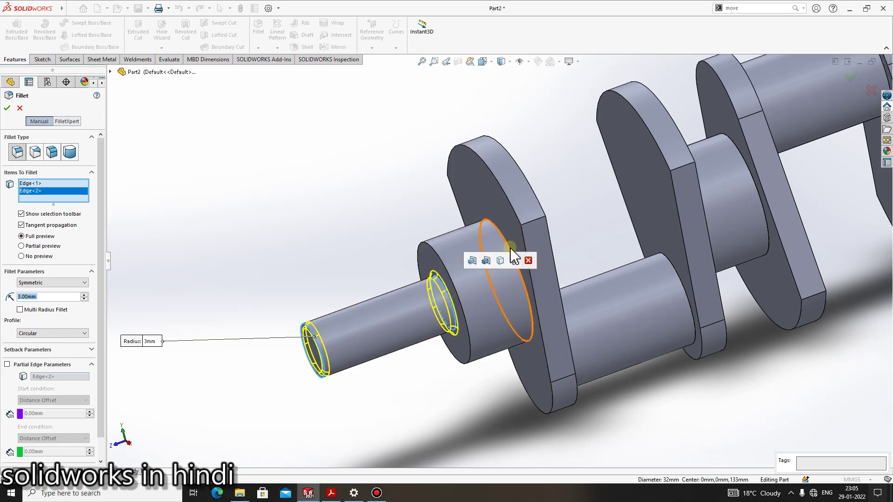
left_click(511, 255)
mouse_move(564, 299)
middle_mouse_down()
mouse_move(546, 304)
mouse_move(684, 300)
middle_mouse_up()
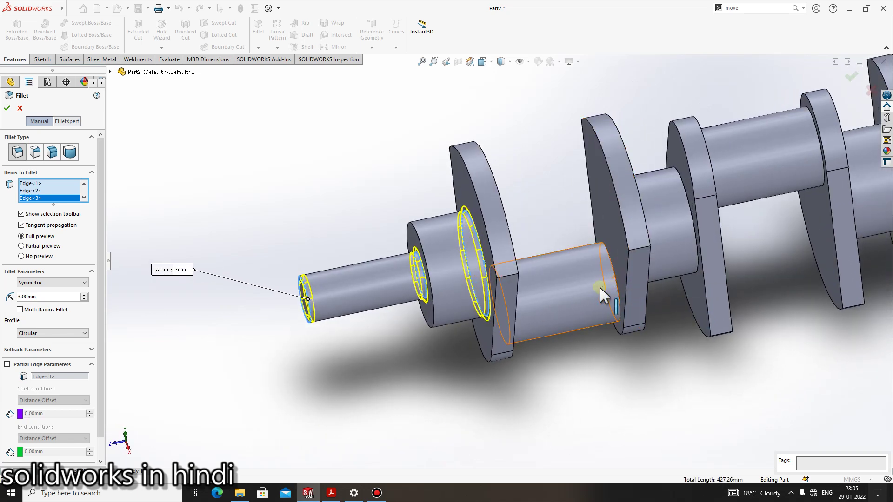
left_click(9, 109)
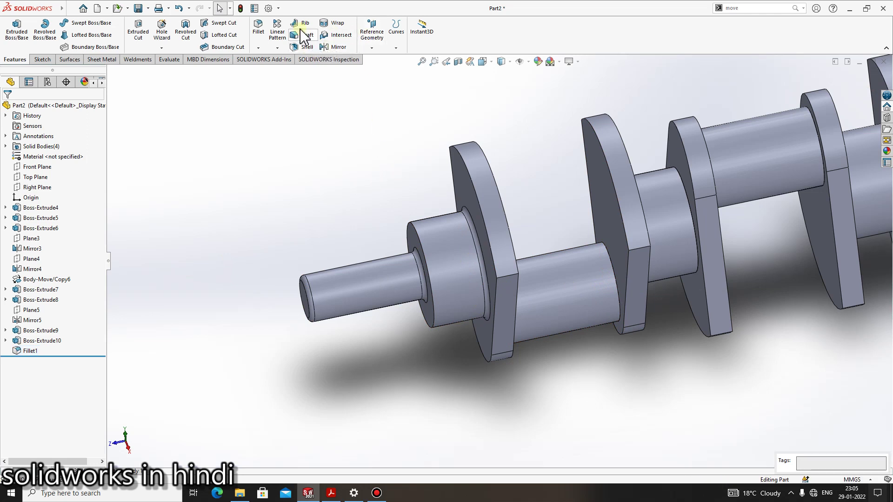
Add a 3 mm constant-size fillet on the 54 mm shaft-to-web edge
left_click(256, 38)
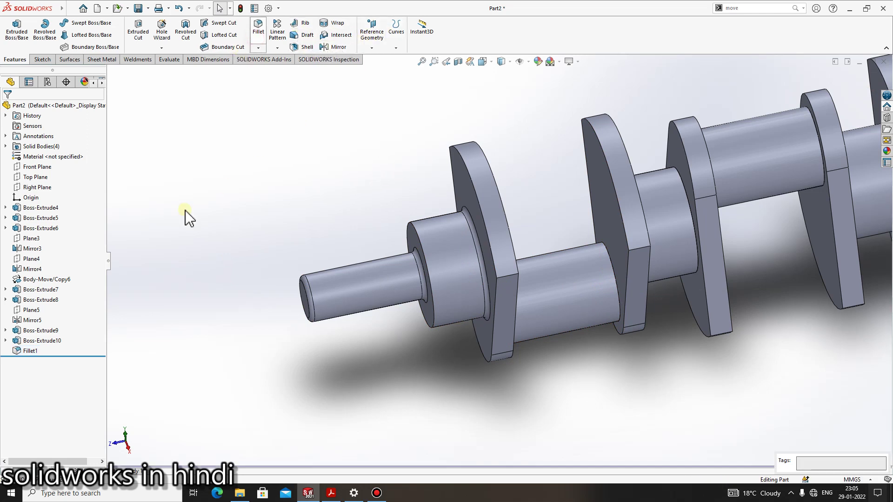
mouse_move(516, 275)
middle_mouse_down()
mouse_move(455, 308)
mouse_move(548, 239)
mouse_move(605, 235)
mouse_move(630, 253)
middle_mouse_up()
left_click(578, 236)
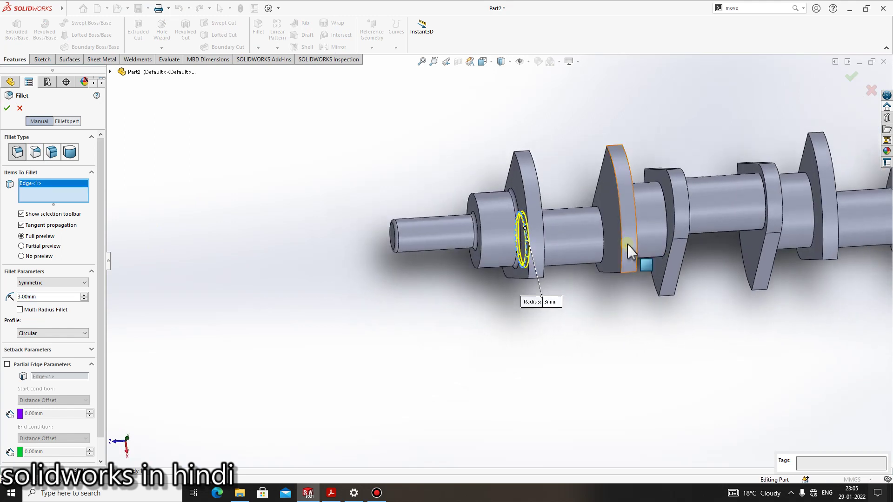
scroll(538, 252, "up", 2)
mouse_move(490, 251)
middle_mouse_down()
mouse_move(530, 224)
mouse_move(504, 253)
mouse_move(592, 194)
middle_mouse_up()
scroll(592, 194, "up", 2)
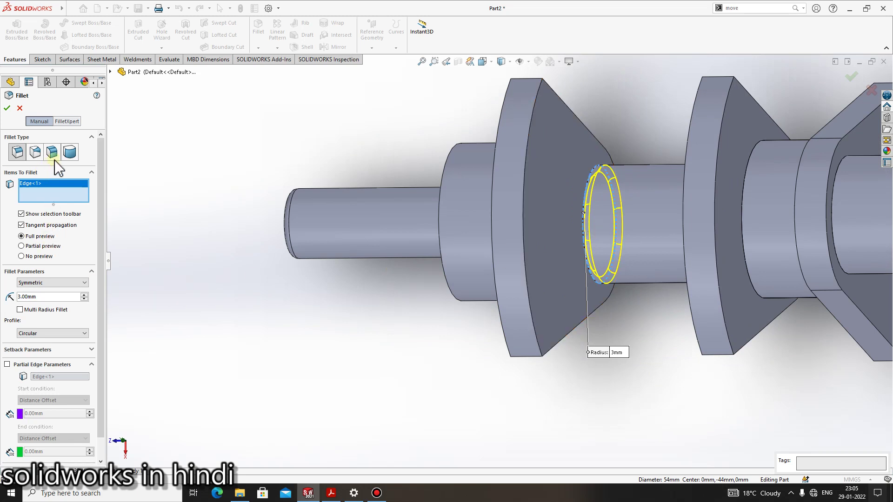
left_click(70, 152)
left_click(17, 152)
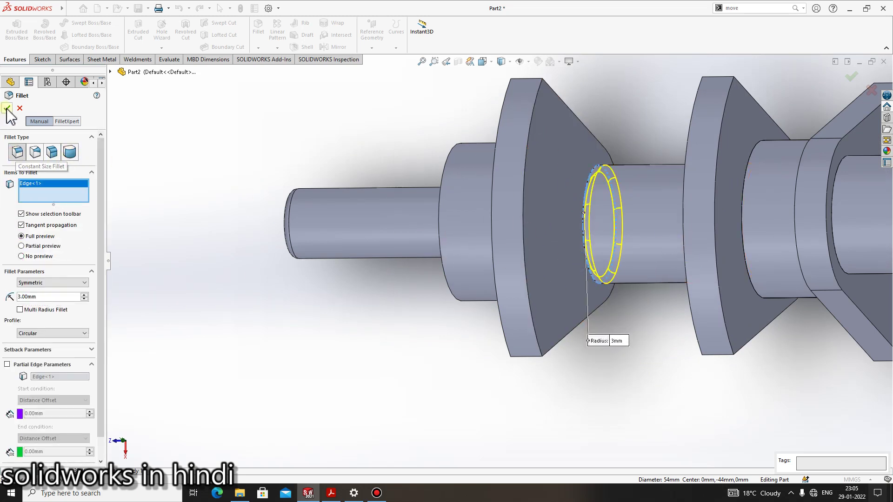
key("Return")
Reorient the crankshaft at an angle and select Fillet2 in the feature tree
scroll(614, 246, "down", 2)
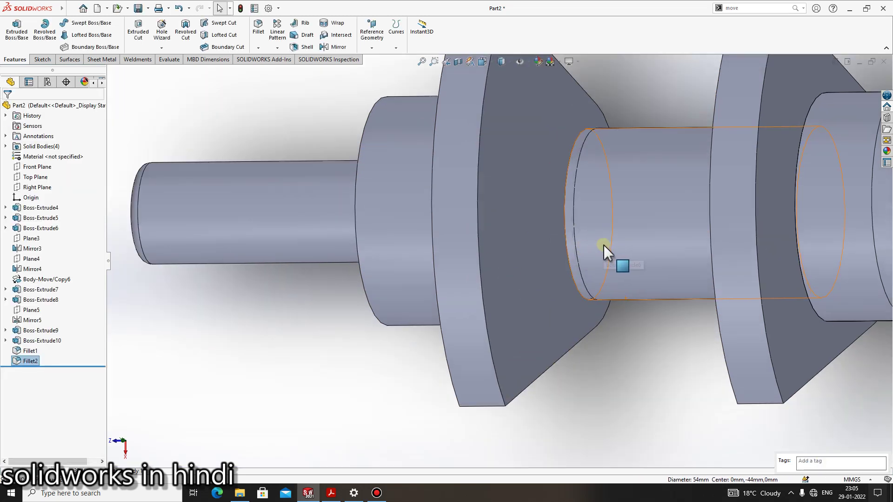
scroll(584, 212, "up", 3)
middle_click_drag(582, 146, 537, 169)
scroll(538, 169, "down", 1)
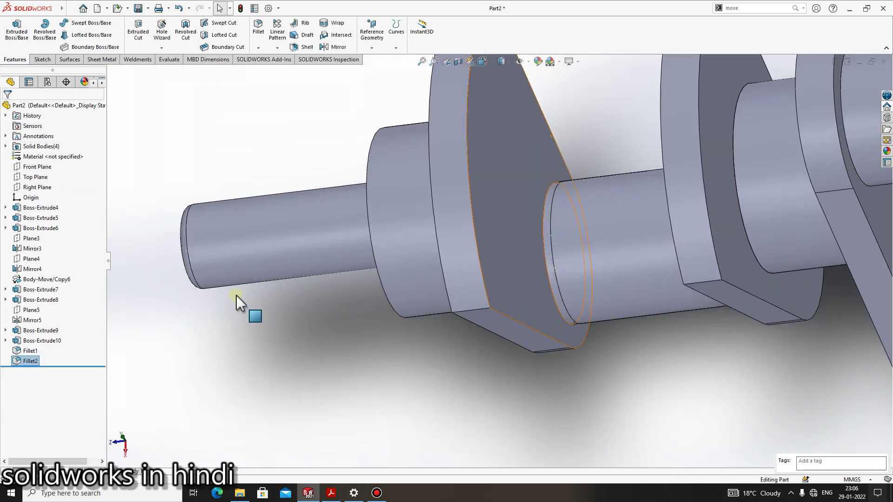
left_click(34, 363)
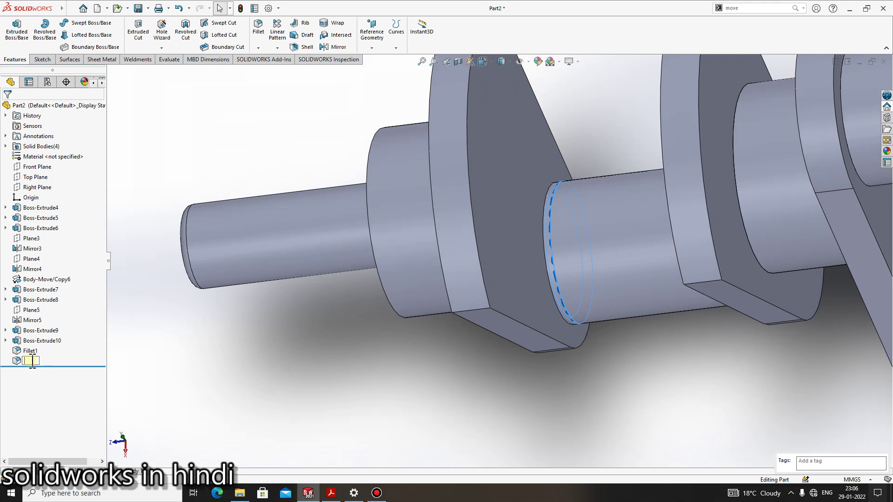
key("Escape")
Cancel editing Fillet2, then delete it from the FeatureManager tree and confirm
left_click(29, 361)
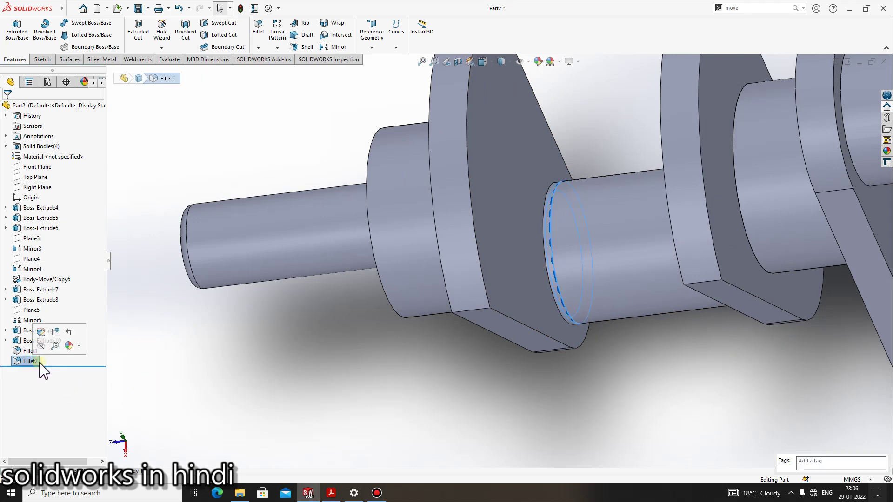
key("Escape")
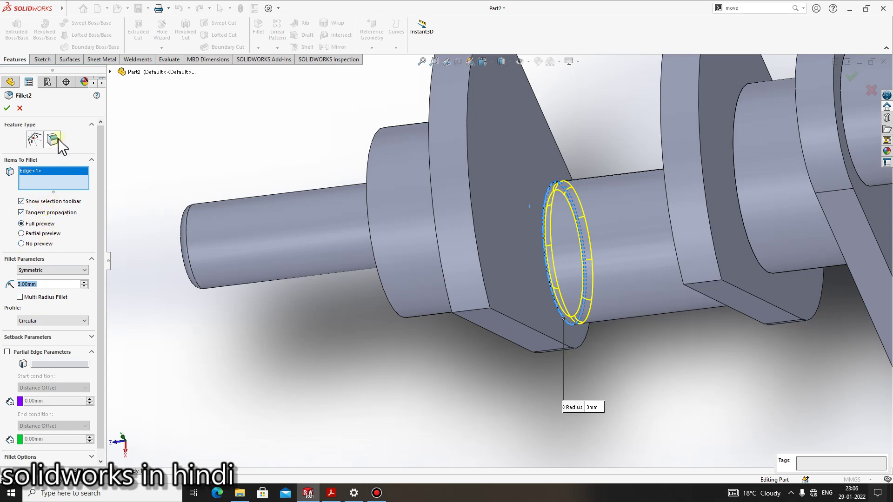
left_click(20, 108)
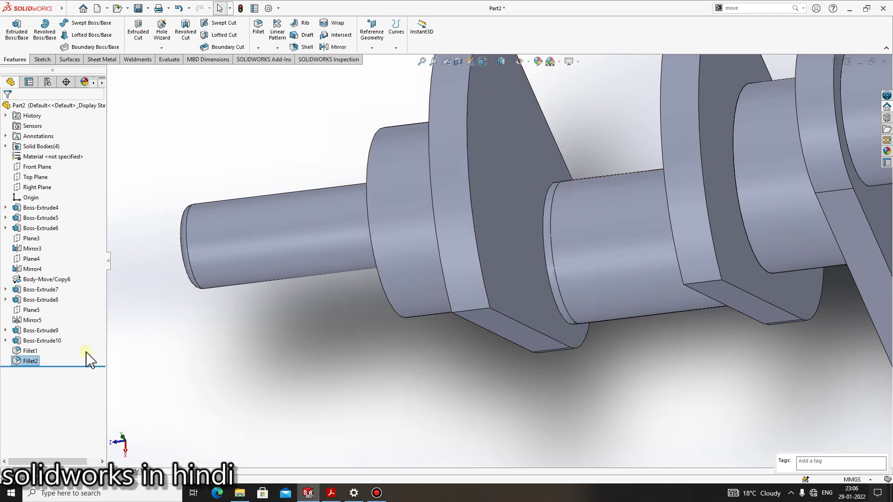
key("Delete")
key("Return")
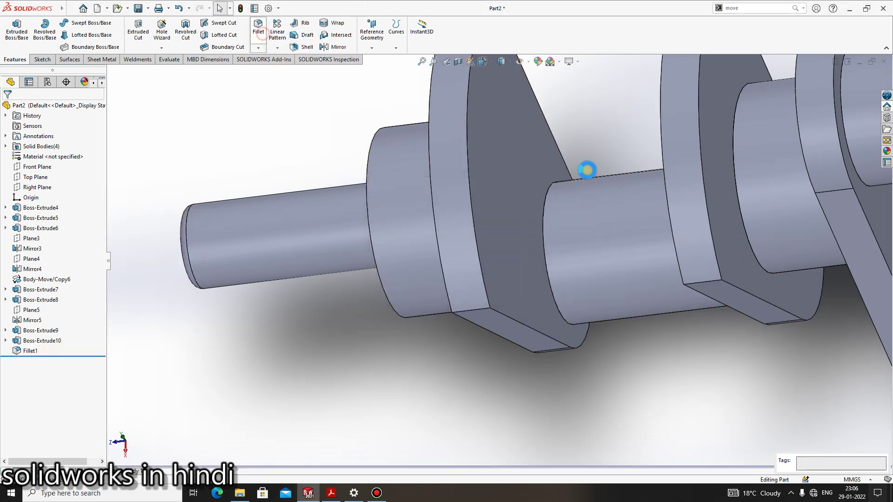
Pick a crankpin circular edge for a fillet, then cancel the fillet
scroll(743, 205, "up", 3)
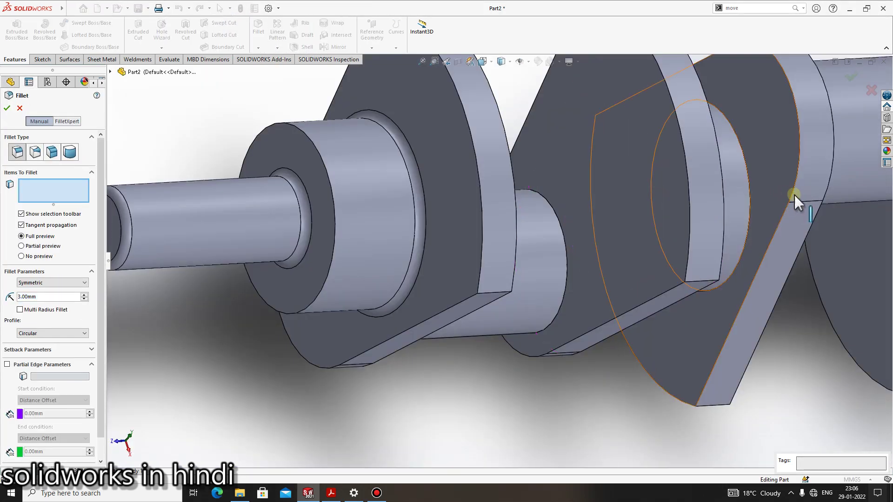
scroll(567, 251, "down", 2)
left_click(567, 247)
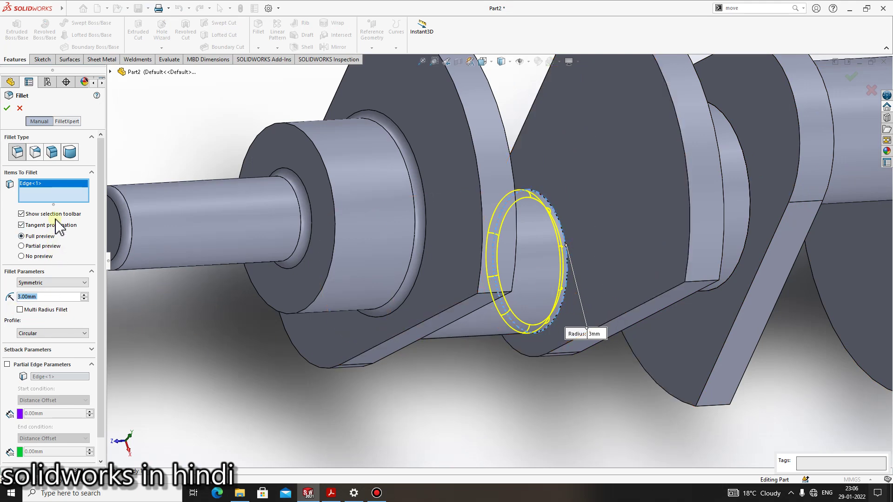
left_click(19, 108)
Edit Mirror3 from the feature tree and accept it to rebuild the crankshaft
scroll(512, 252, "up", 3)
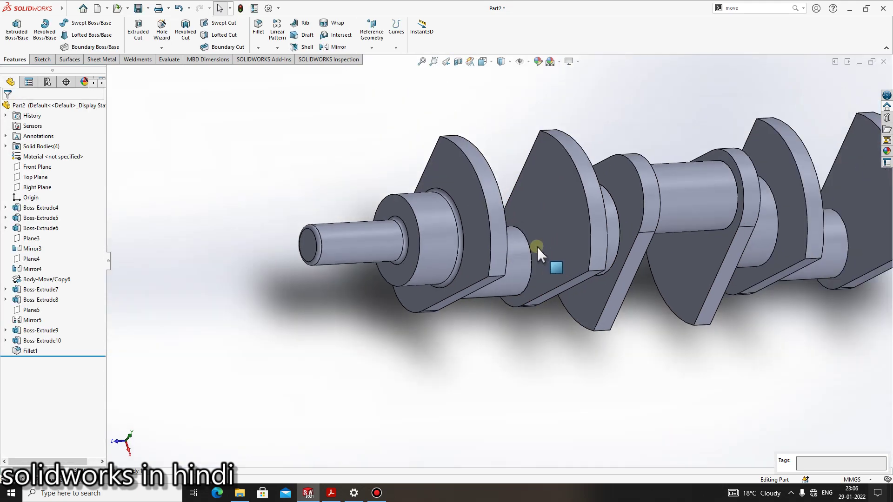
scroll(517, 233, "down", 2)
scroll(517, 232, "down", 2)
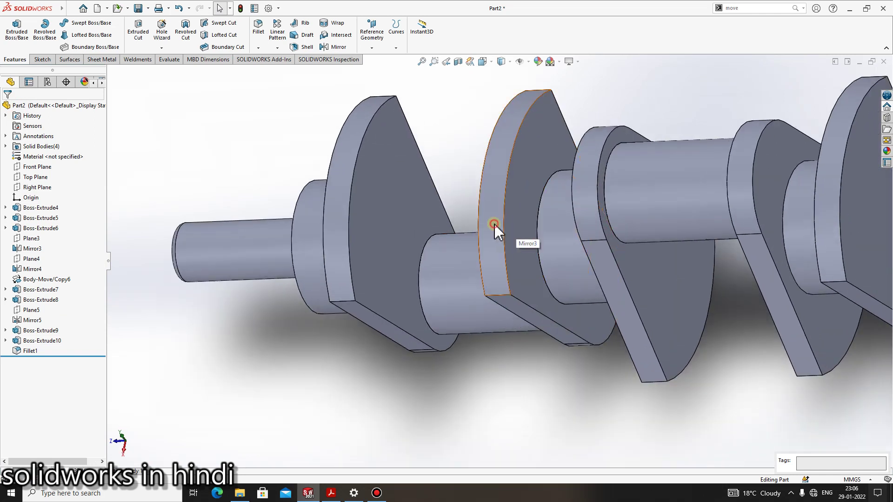
left_click(32, 248)
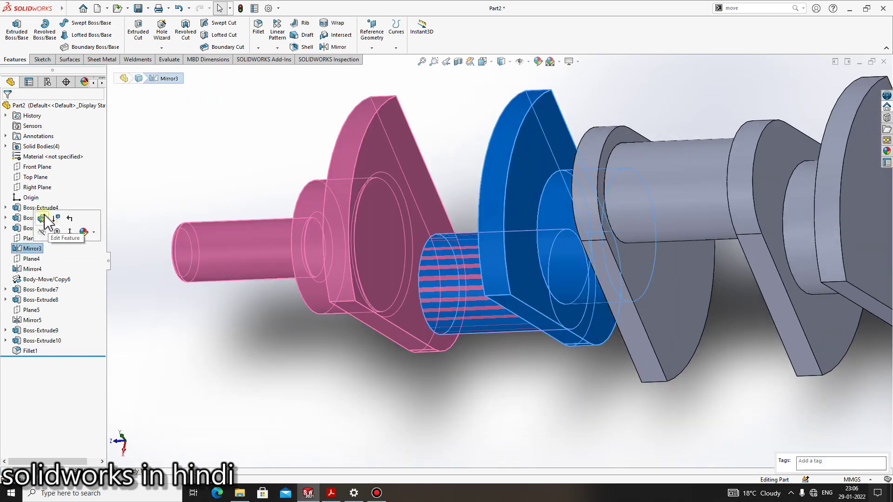
left_click(43, 218)
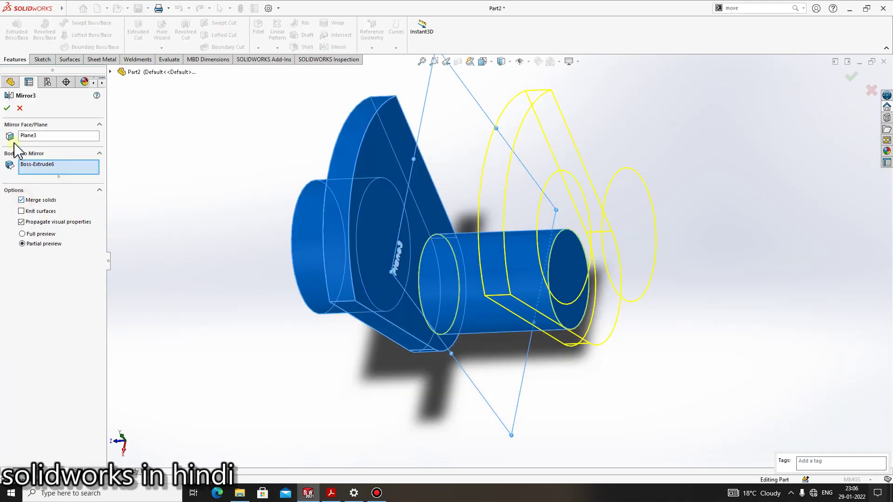
left_click(8, 108)
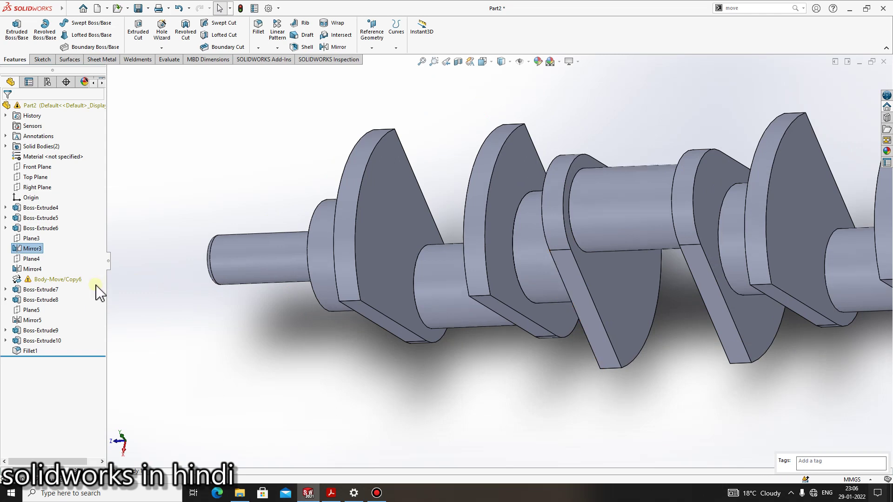
After the rebuild, start a fillet on a crankpin edge and abandon it
left_click(542, 120)
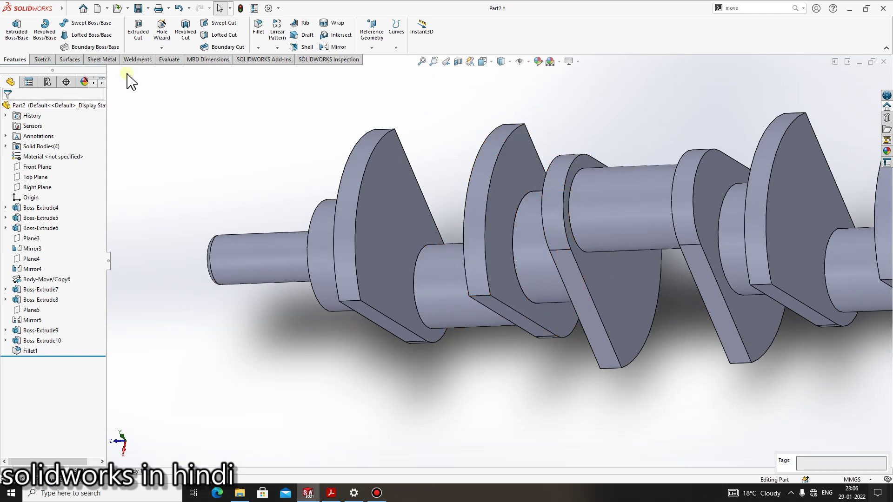
left_click(259, 31)
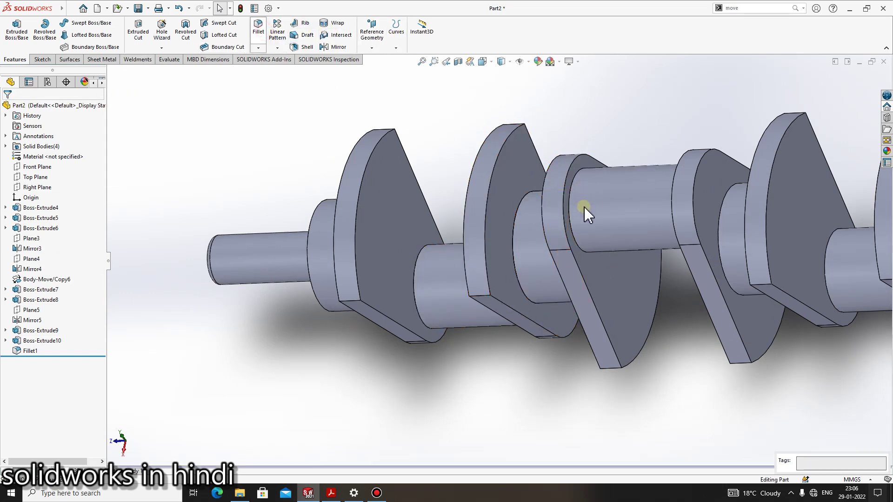
scroll(522, 215, "down", 2)
left_click(520, 214)
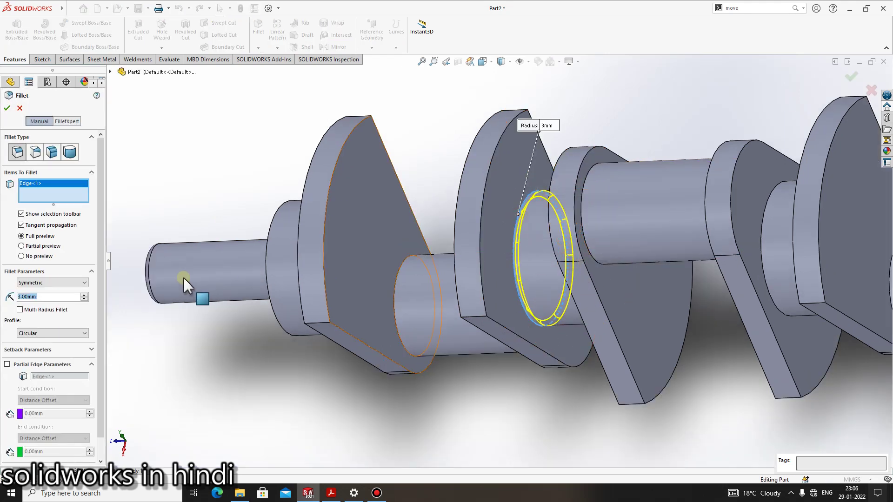
key("Return")
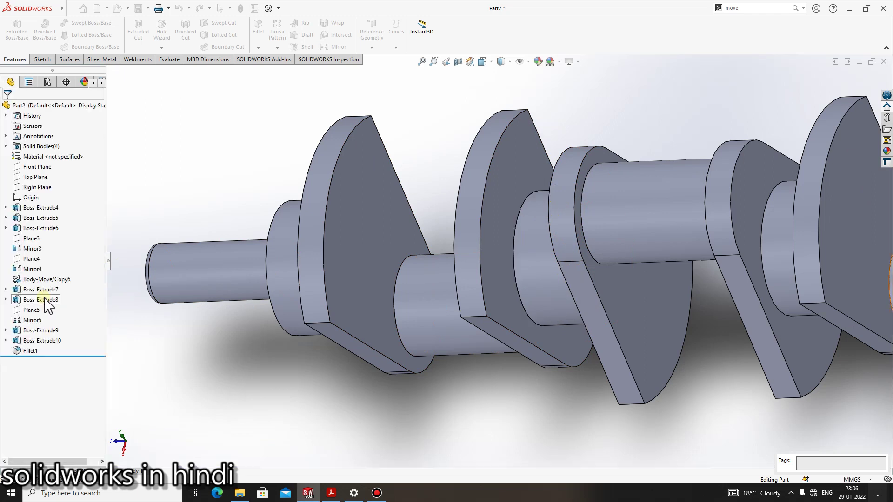
Retry the crankpin fillet with Variable Size Fillet, then cancel it
left_click(263, 39)
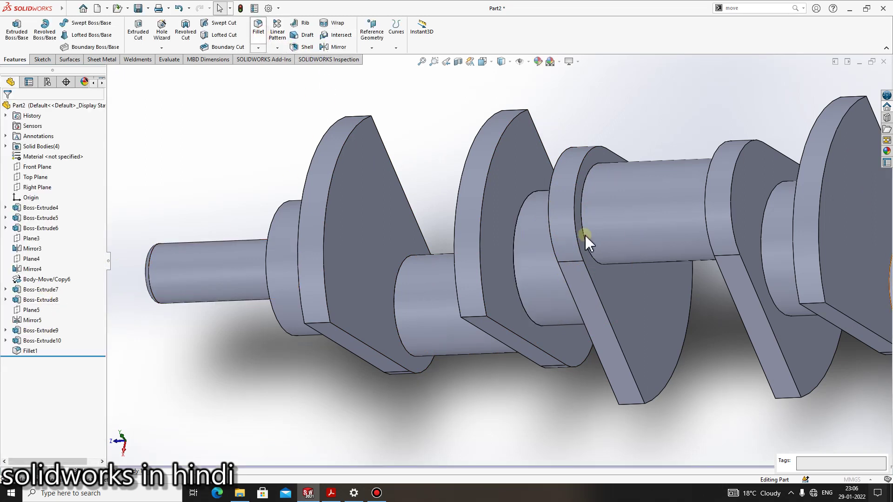
left_click(584, 236)
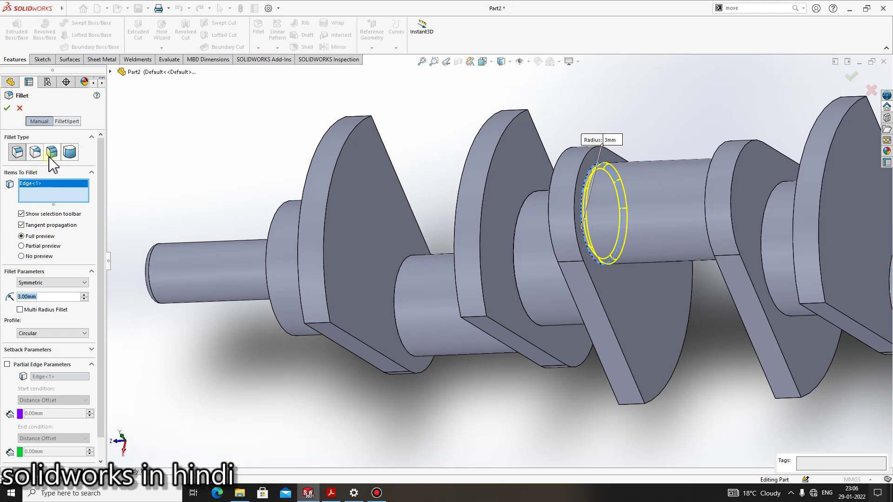
left_click(36, 154)
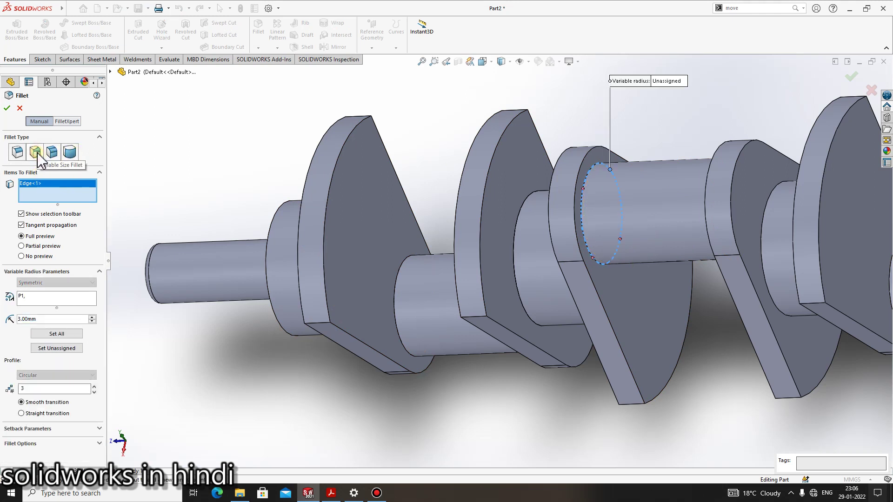
left_click(20, 109)
mouse_move(542, 279)
middle_mouse_down()
mouse_move(432, 256)
mouse_move(468, 259)
mouse_move(442, 209)
middle_mouse_up()
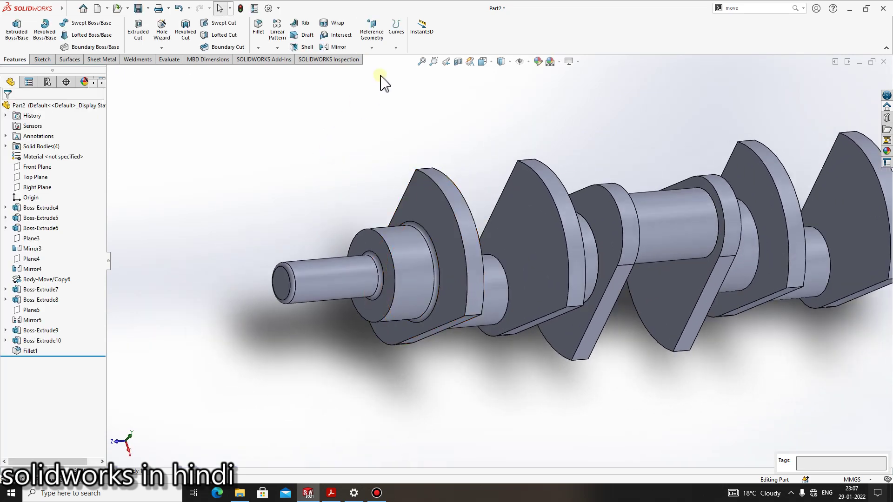
Round the right-end shaft's circular edge with a 3 mm fillet as Fillet3
left_click(258, 28)
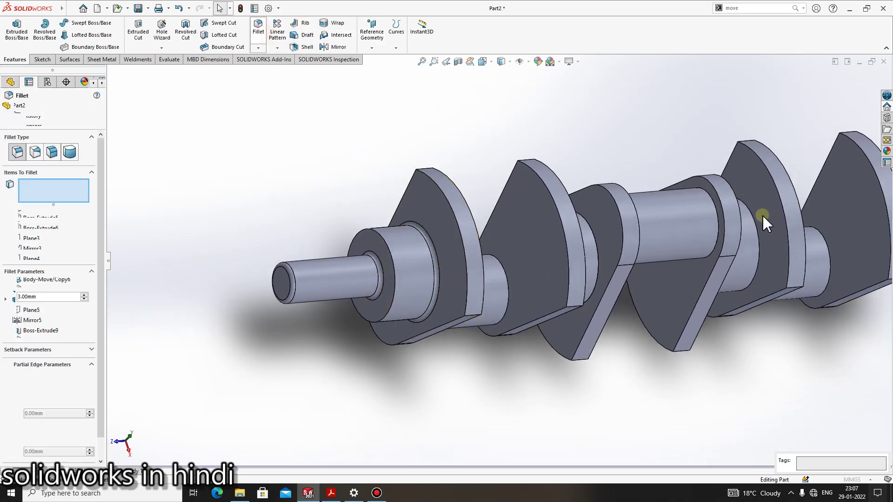
scroll(762, 214, "up", 3)
middle_click_drag(694, 235, 785, 241)
left_click(788, 229)
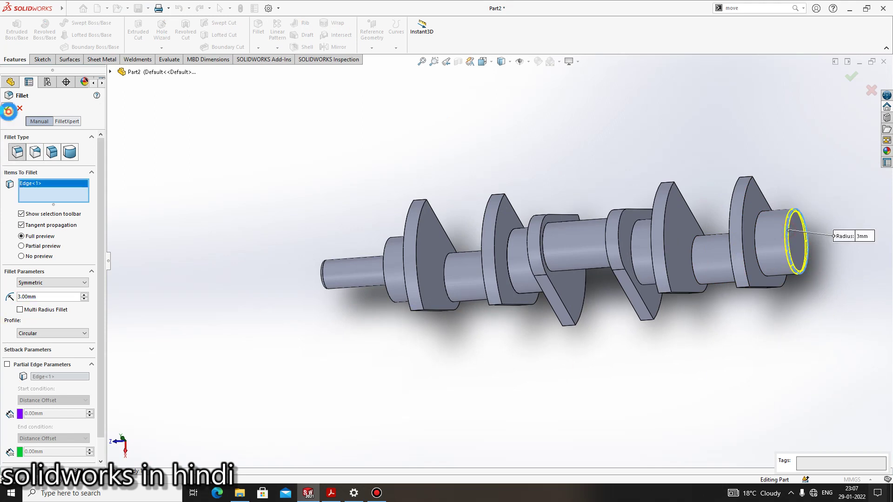
left_click(8, 111)
mouse_move(741, 176)
middle_mouse_down()
mouse_move(691, 228)
mouse_move(498, 256)
mouse_move(546, 211)
mouse_move(534, 219)
mouse_move(484, 183)
mouse_move(503, 188)
middle_mouse_up()
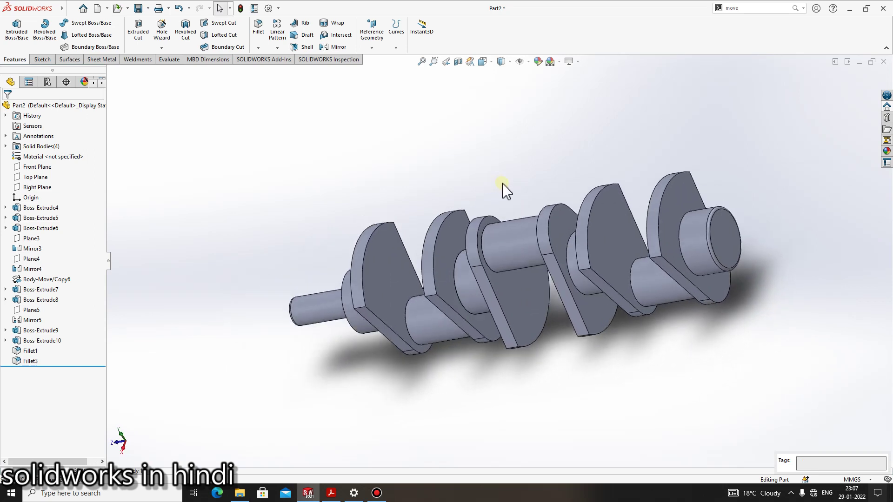
middle_click_drag(653, 184, 623, 292)
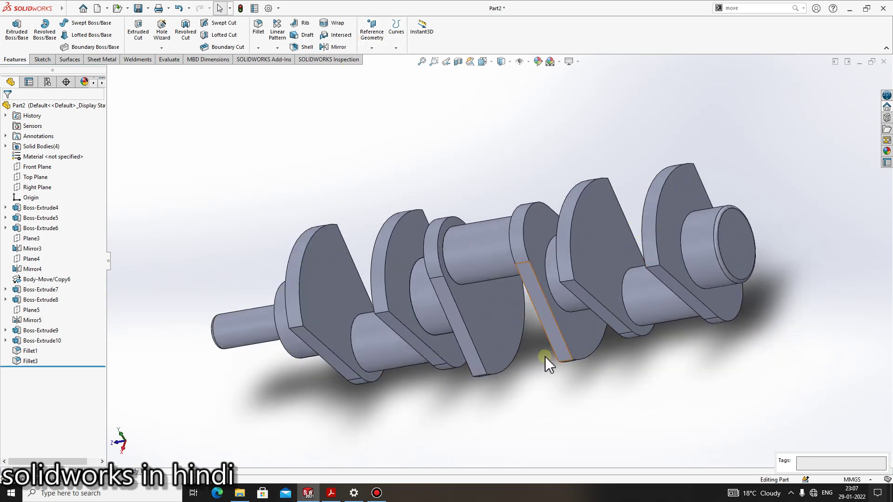
middle_click_drag(548, 361, 588, 303)
scroll(497, 265, "down", 2)
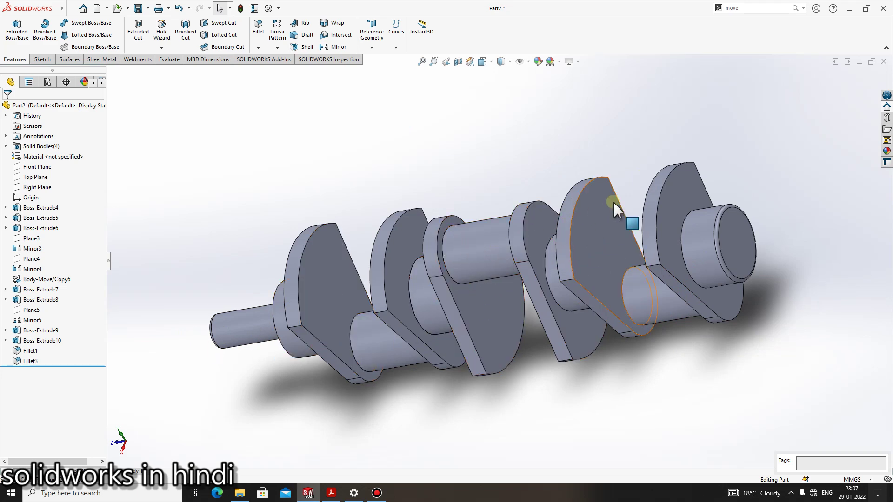
mouse_move(671, 163)
middle_mouse_down()
mouse_move(525, 310)
mouse_move(409, 400)
mouse_move(408, 388)
middle_mouse_up()
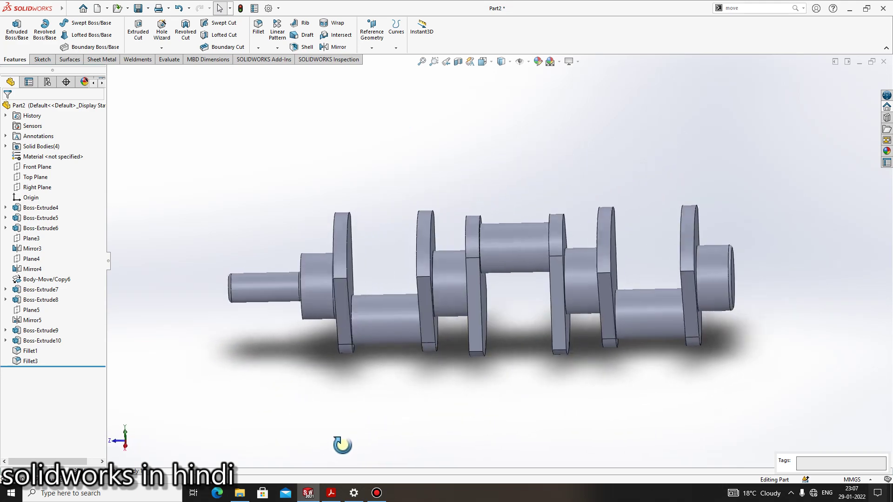
scroll(432, 334, "up", 2)
scroll(521, 313, "down", 2)
scroll(599, 279, "down", 2)
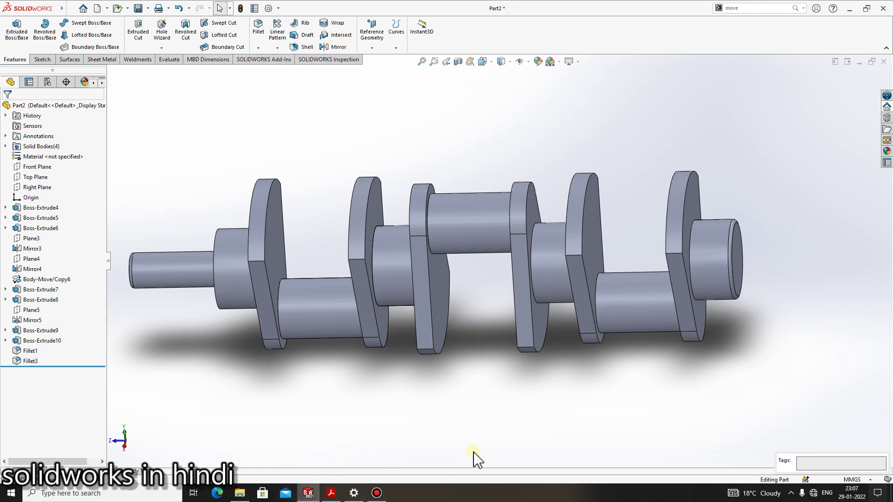
left_click(378, 497)
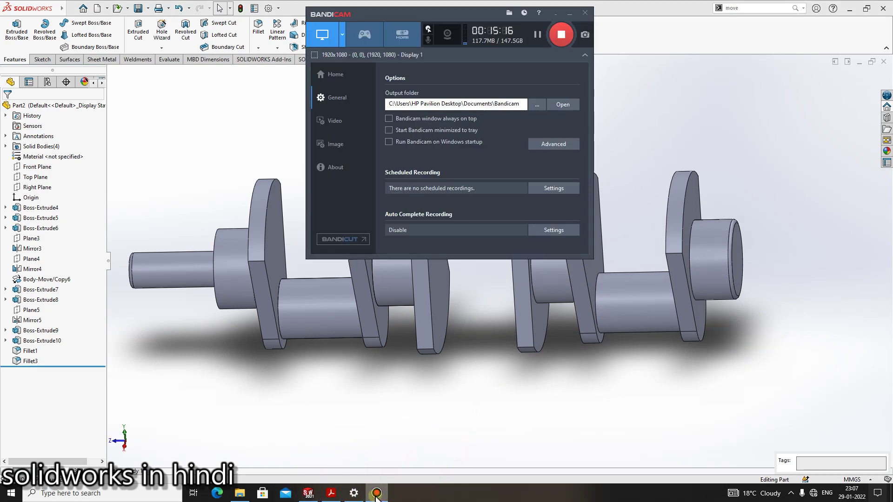